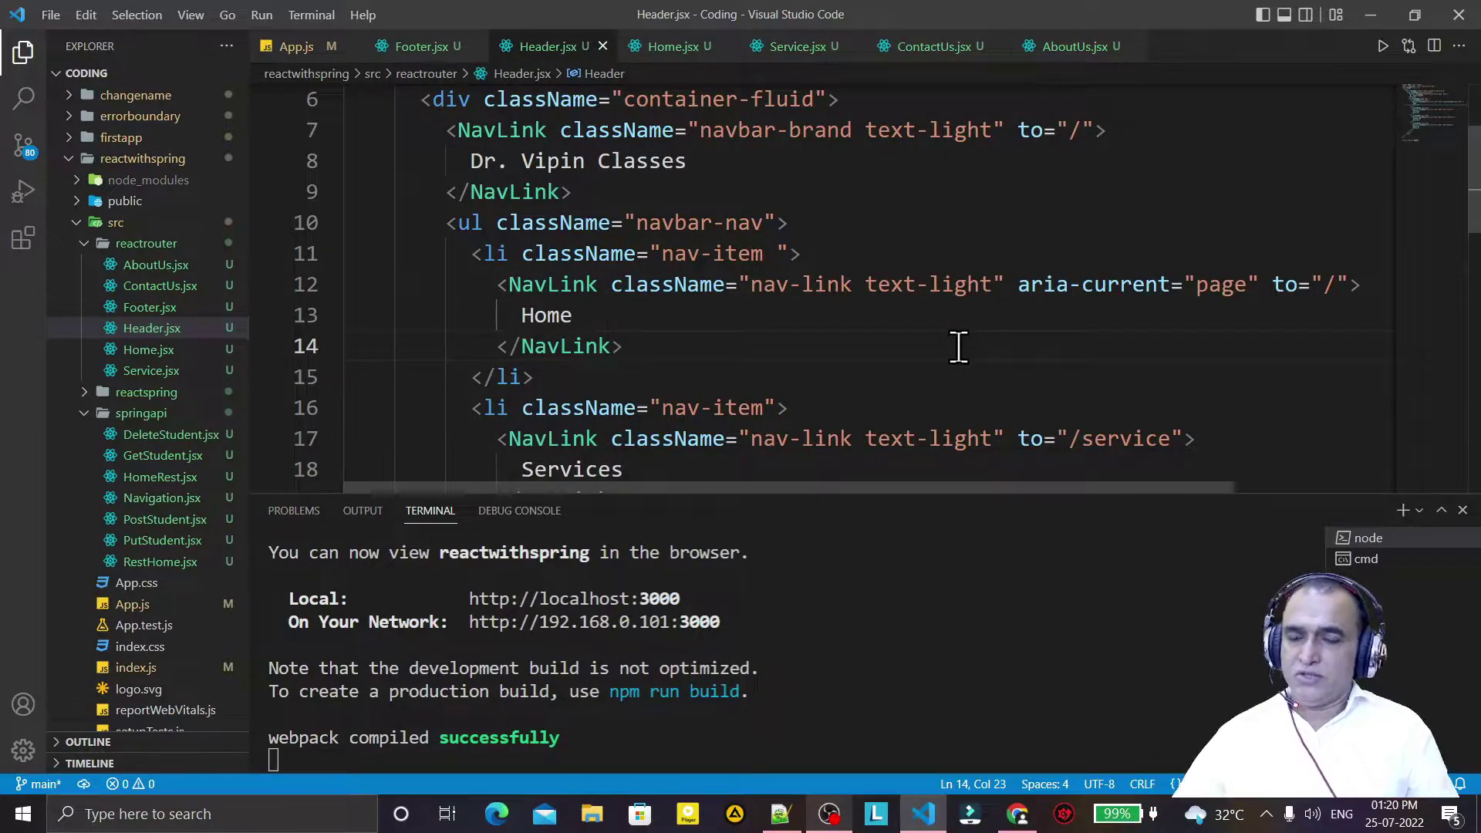
Place the caret after the Home list item on line 15 of Header.jsx
left_click(1059, 373)
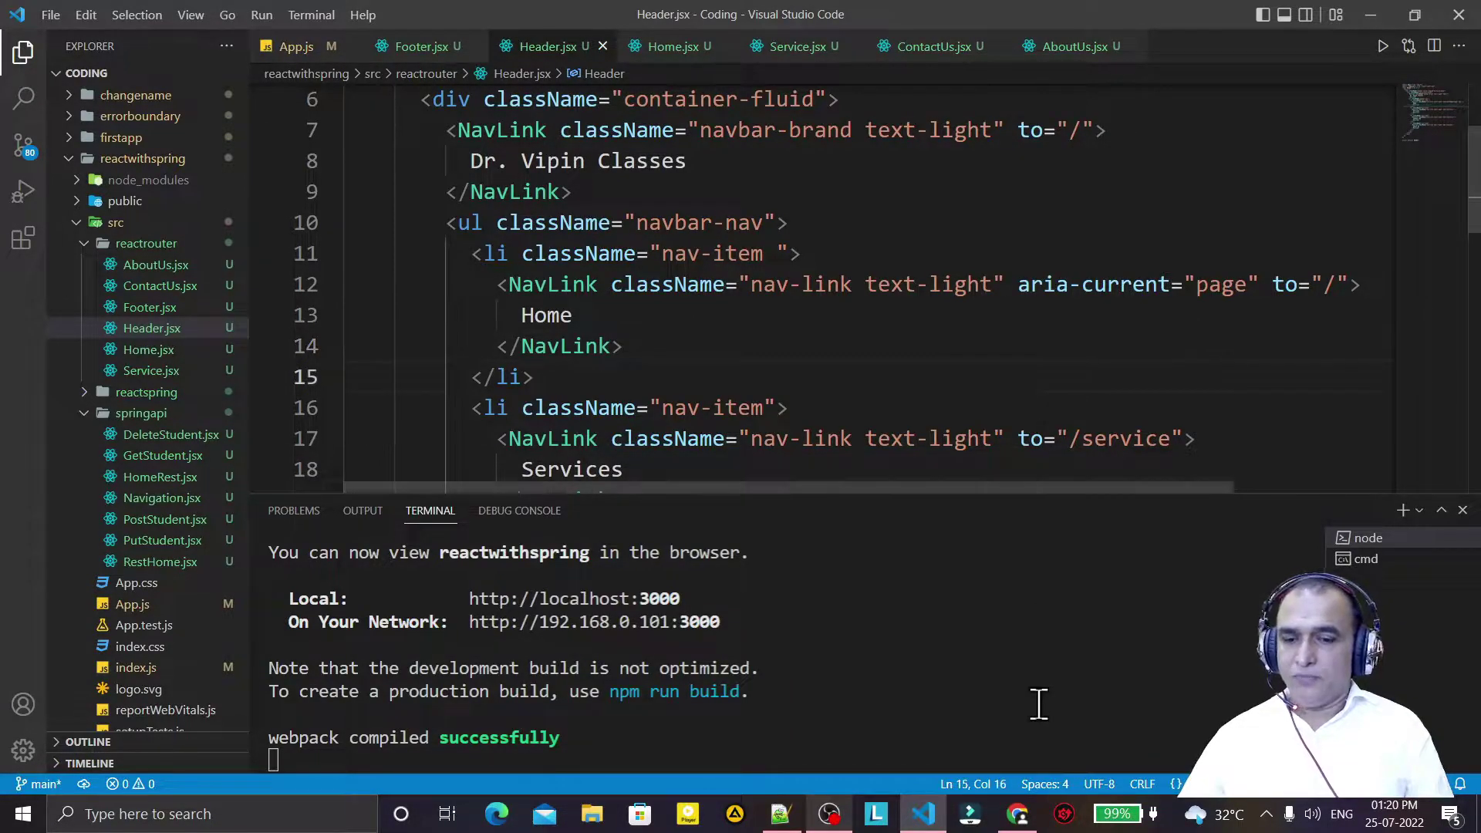
In Chrome, visit the Services, Contact Us and About Us pages, then return to Home
left_click(1018, 814)
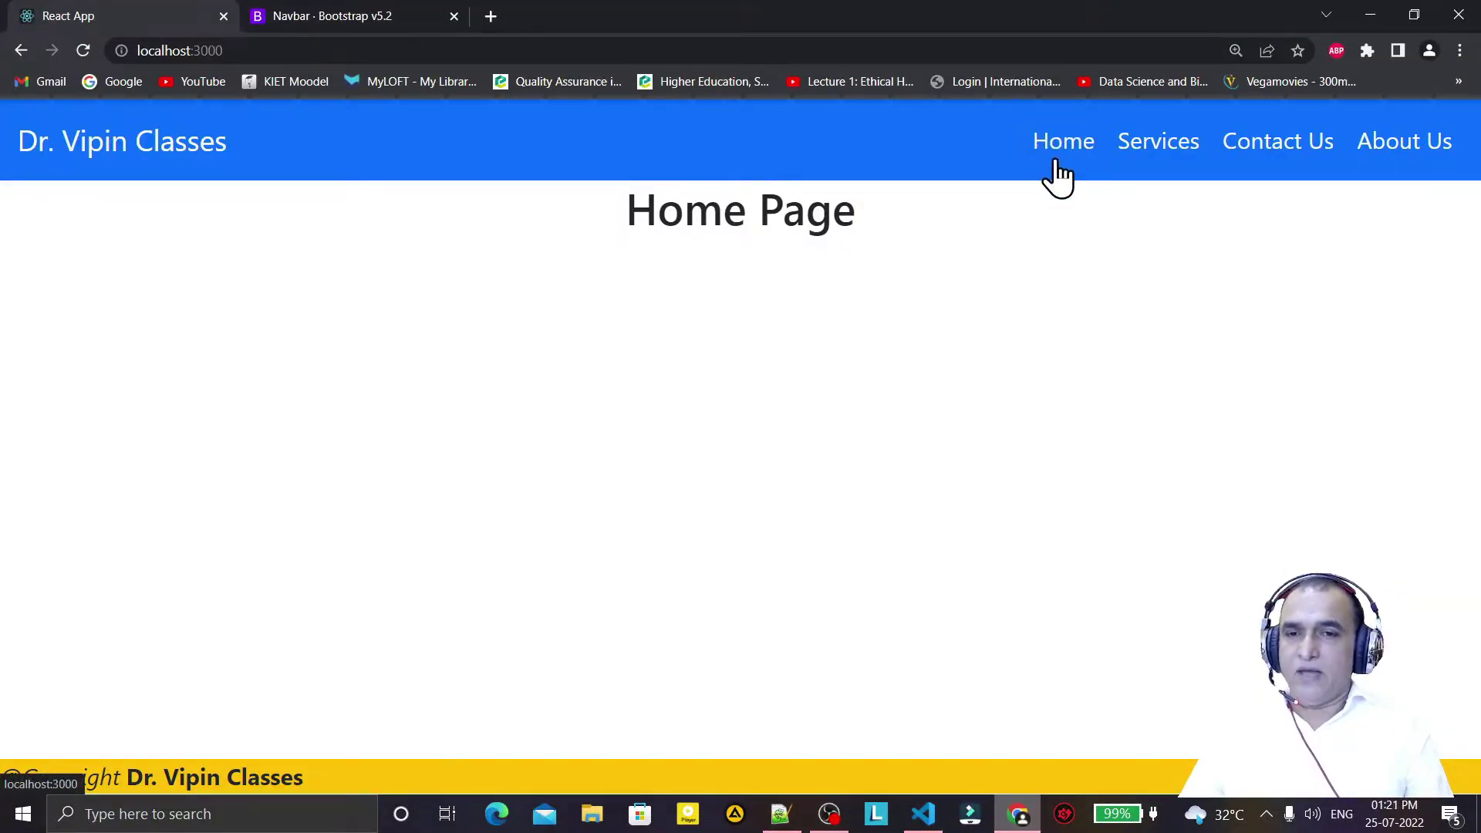
left_click(1187, 160)
left_click(1274, 163)
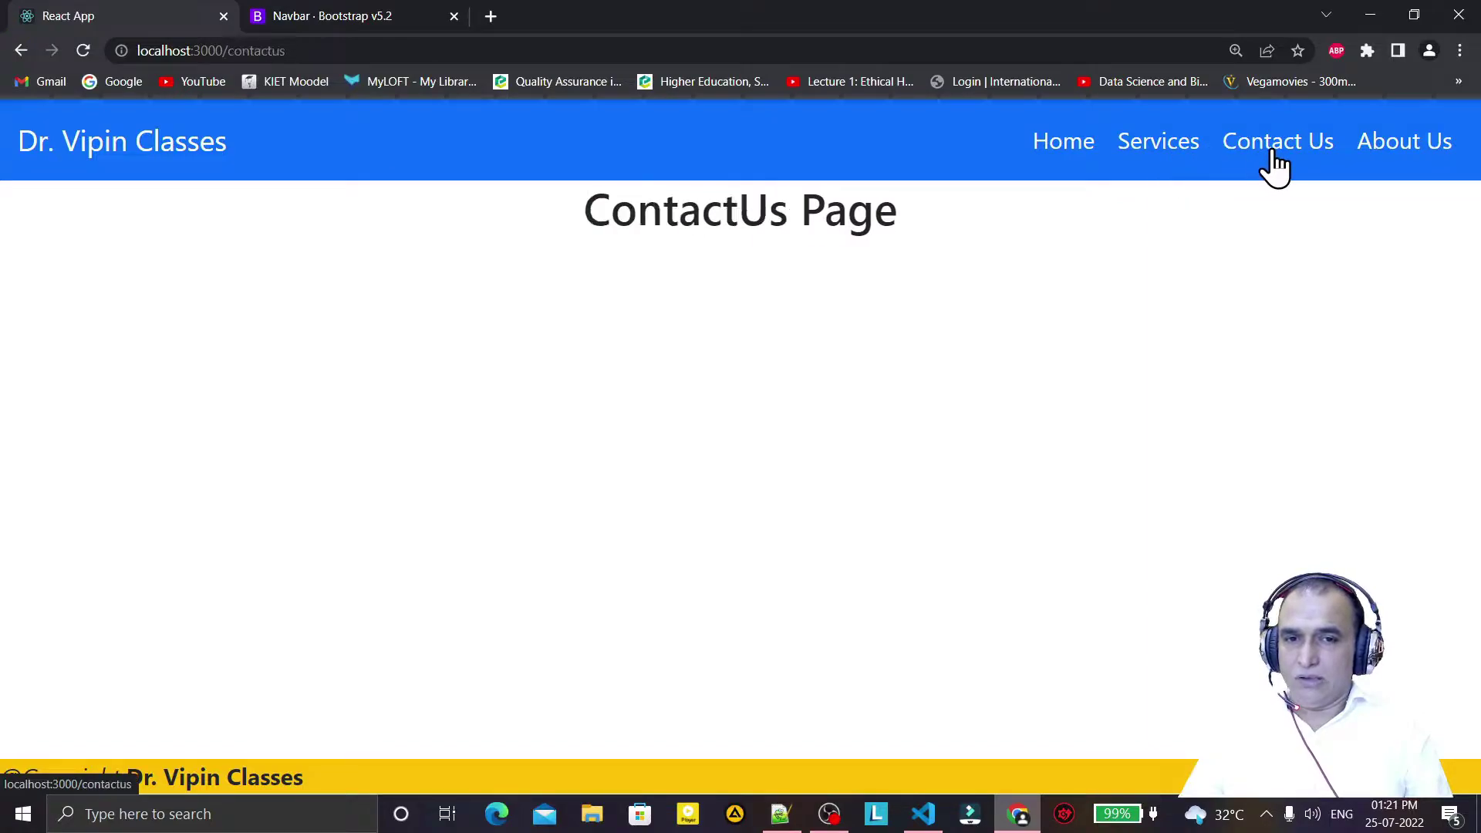
left_click(1389, 160)
left_click(1164, 156)
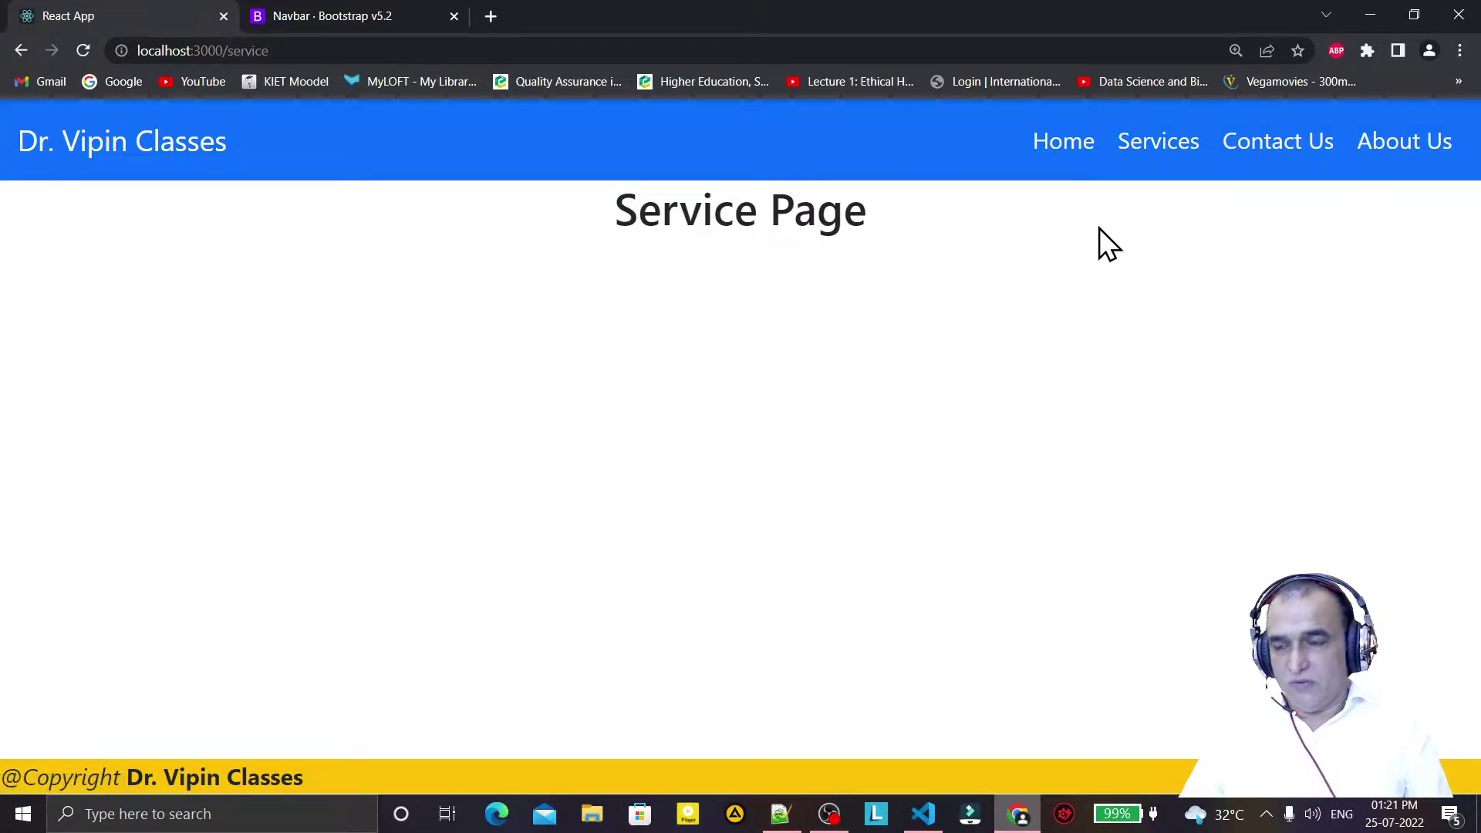
left_click(1056, 151)
Cycle through Services, Contact Us, About Us and Services again, ending on Home
left_click(1155, 163)
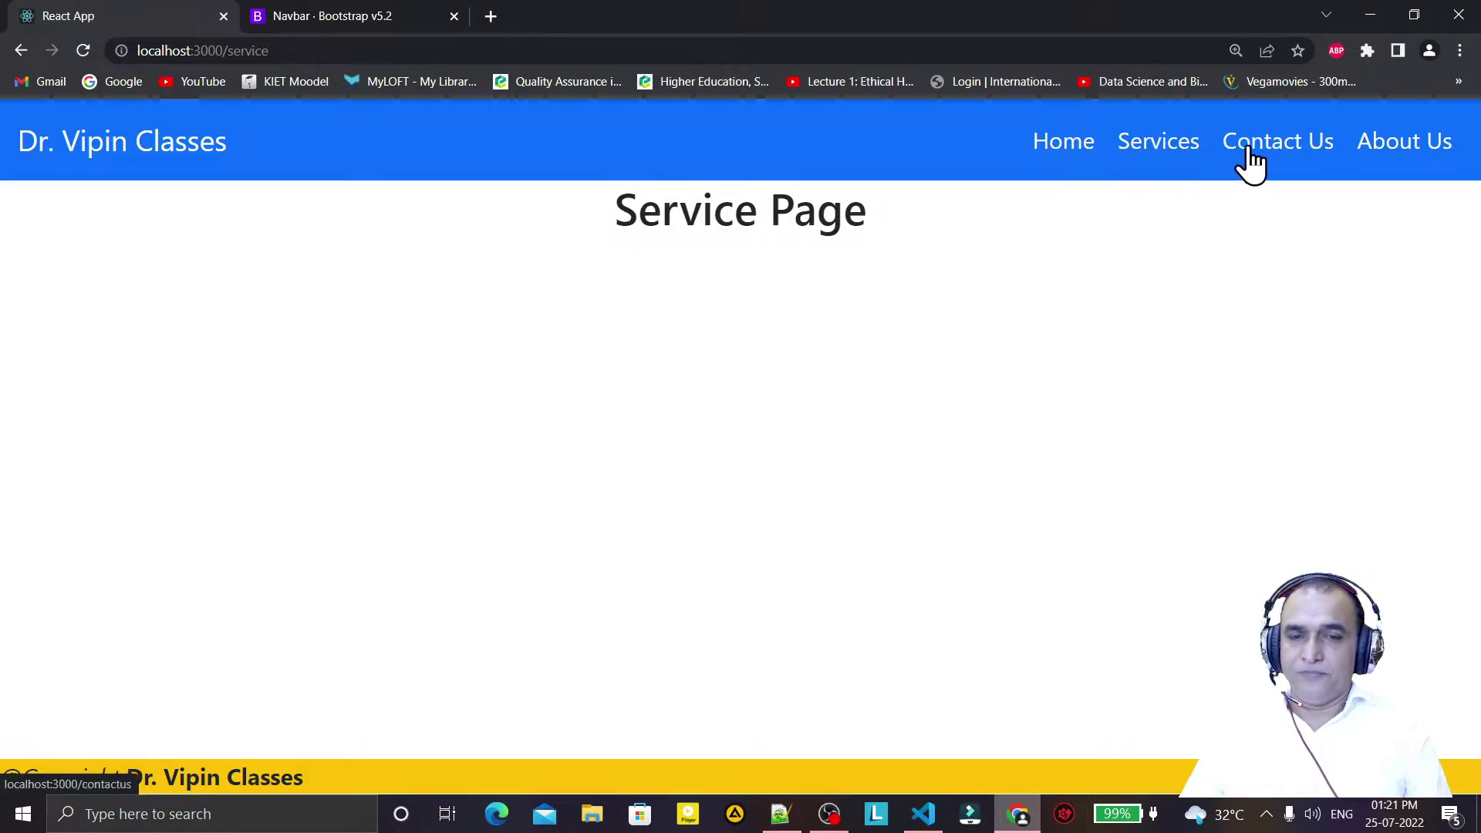
left_click(1268, 159)
left_click(1410, 155)
left_click(1165, 166)
left_click(1062, 158)
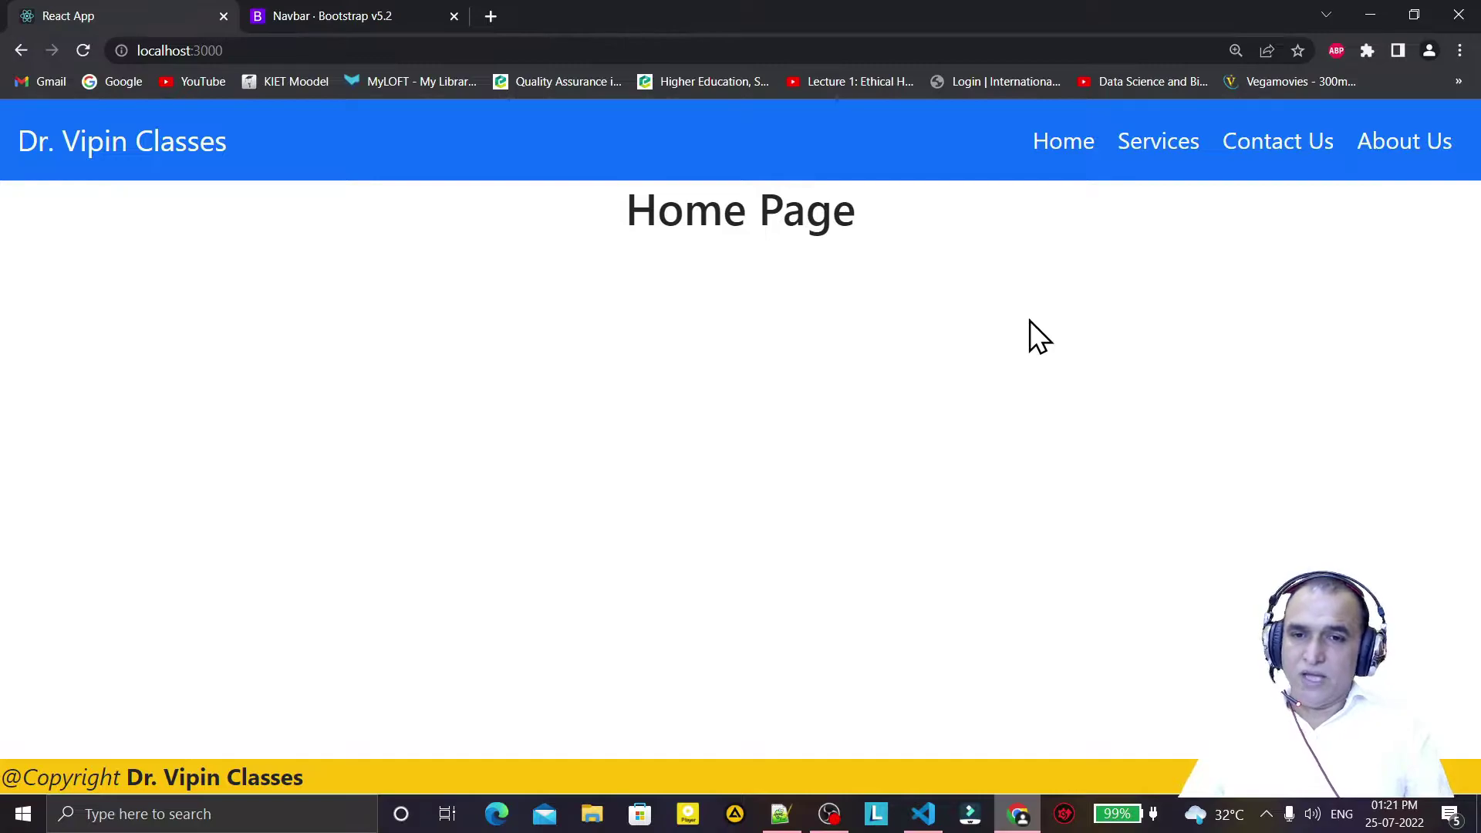
left_click(922, 814)
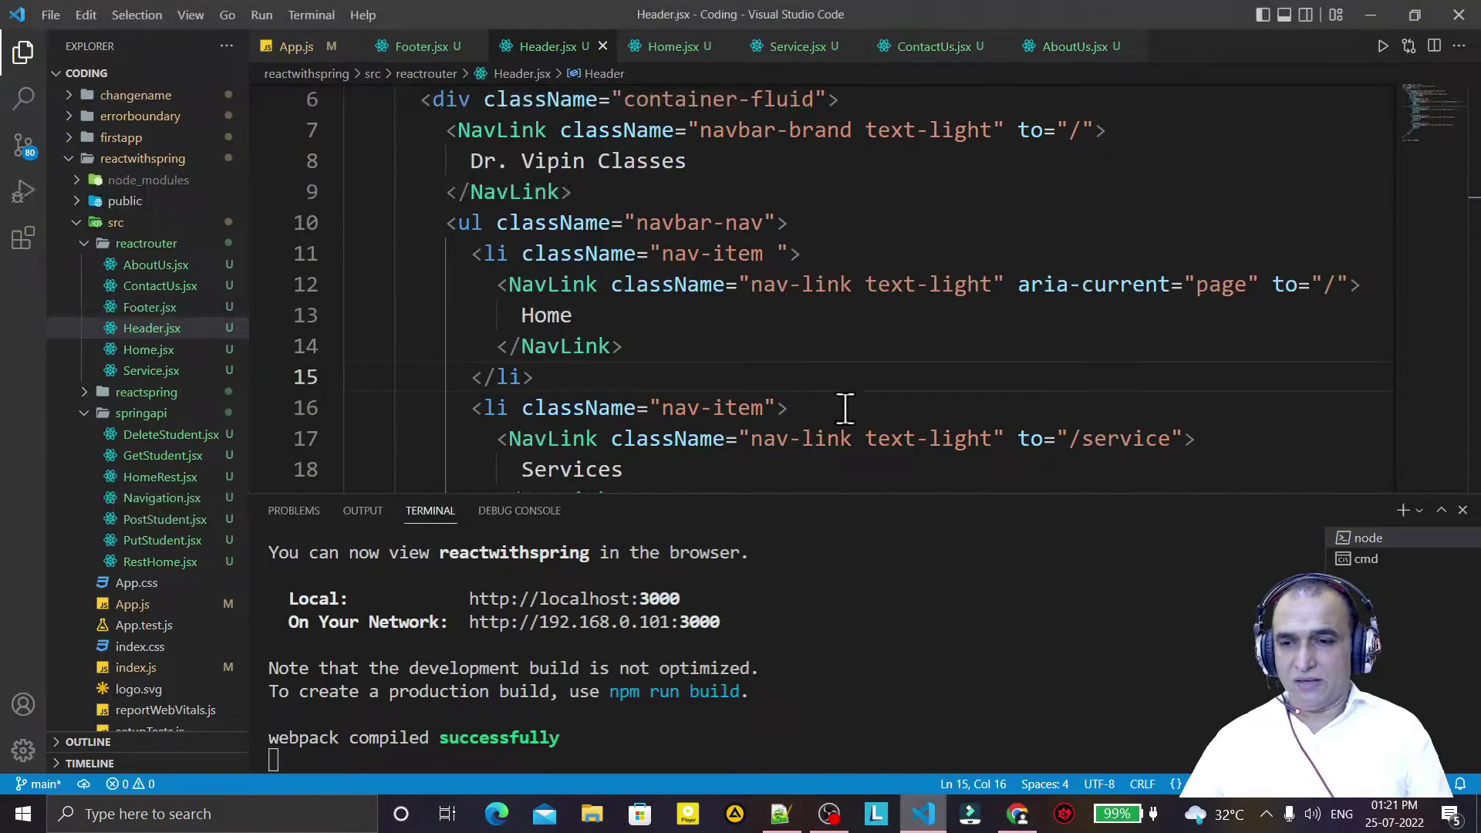
left_click(581, 287)
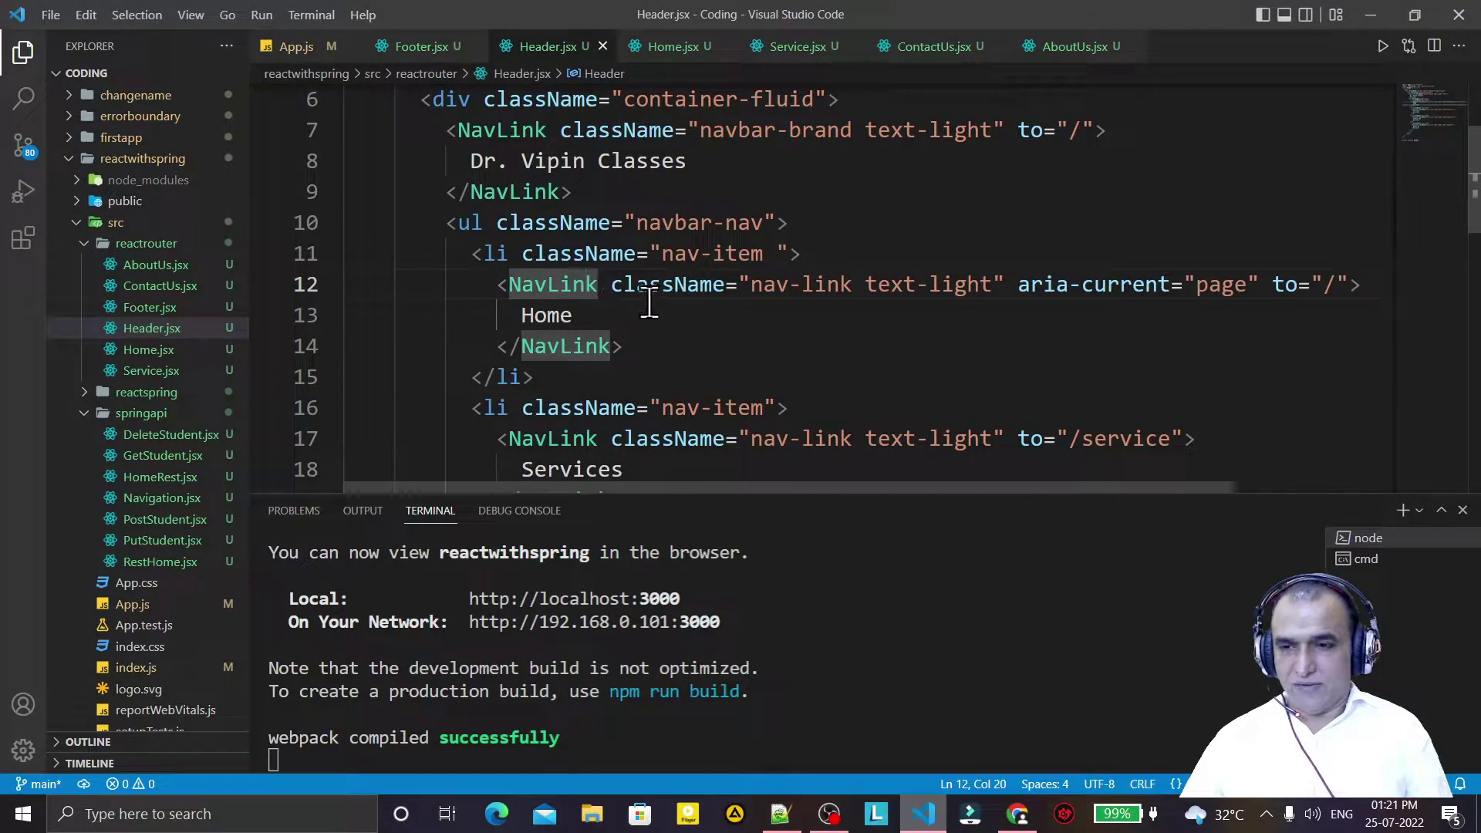
left_click(661, 332)
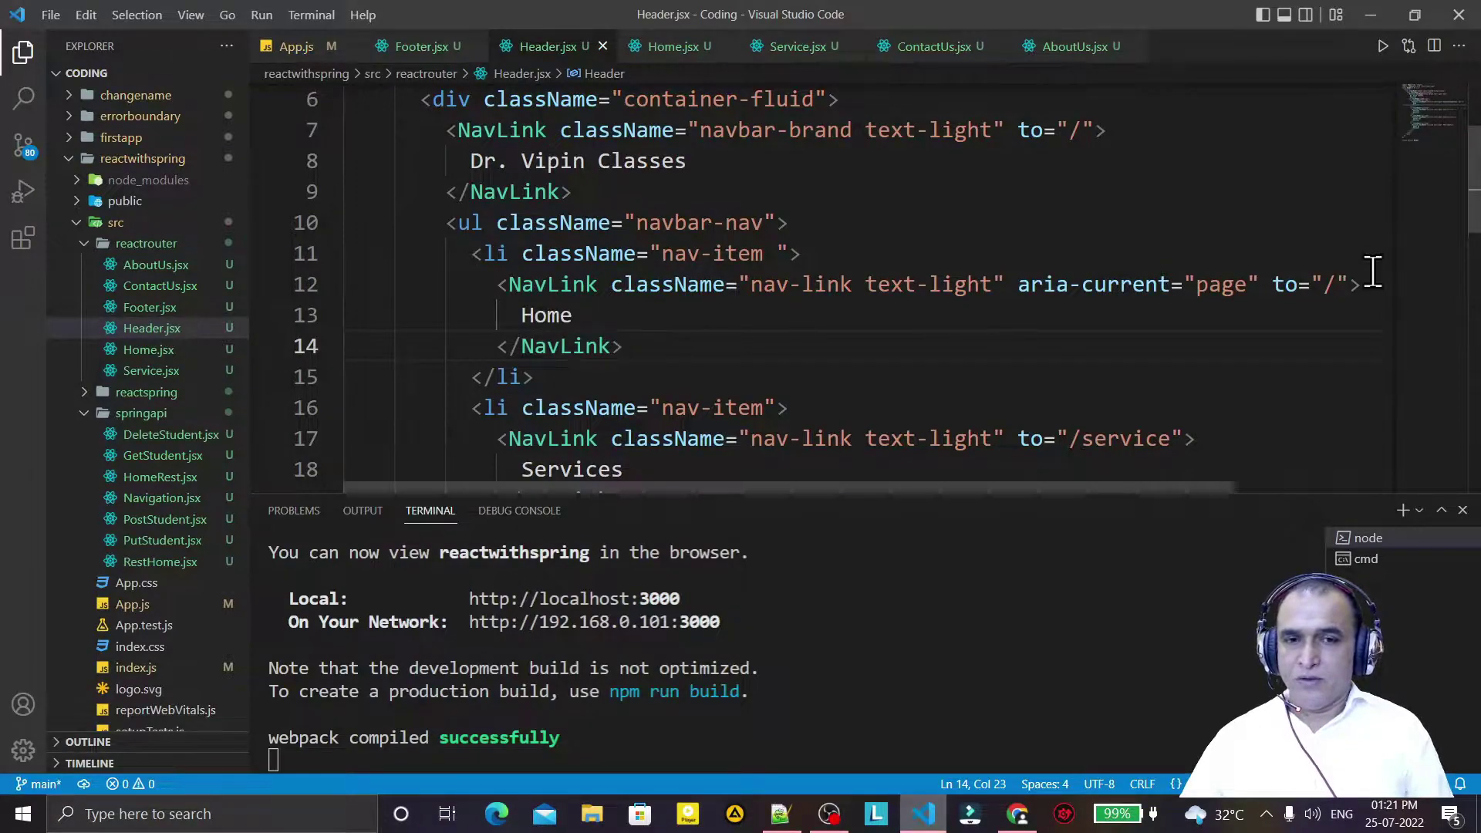
left_click_drag(1476, 208, 1476, 228)
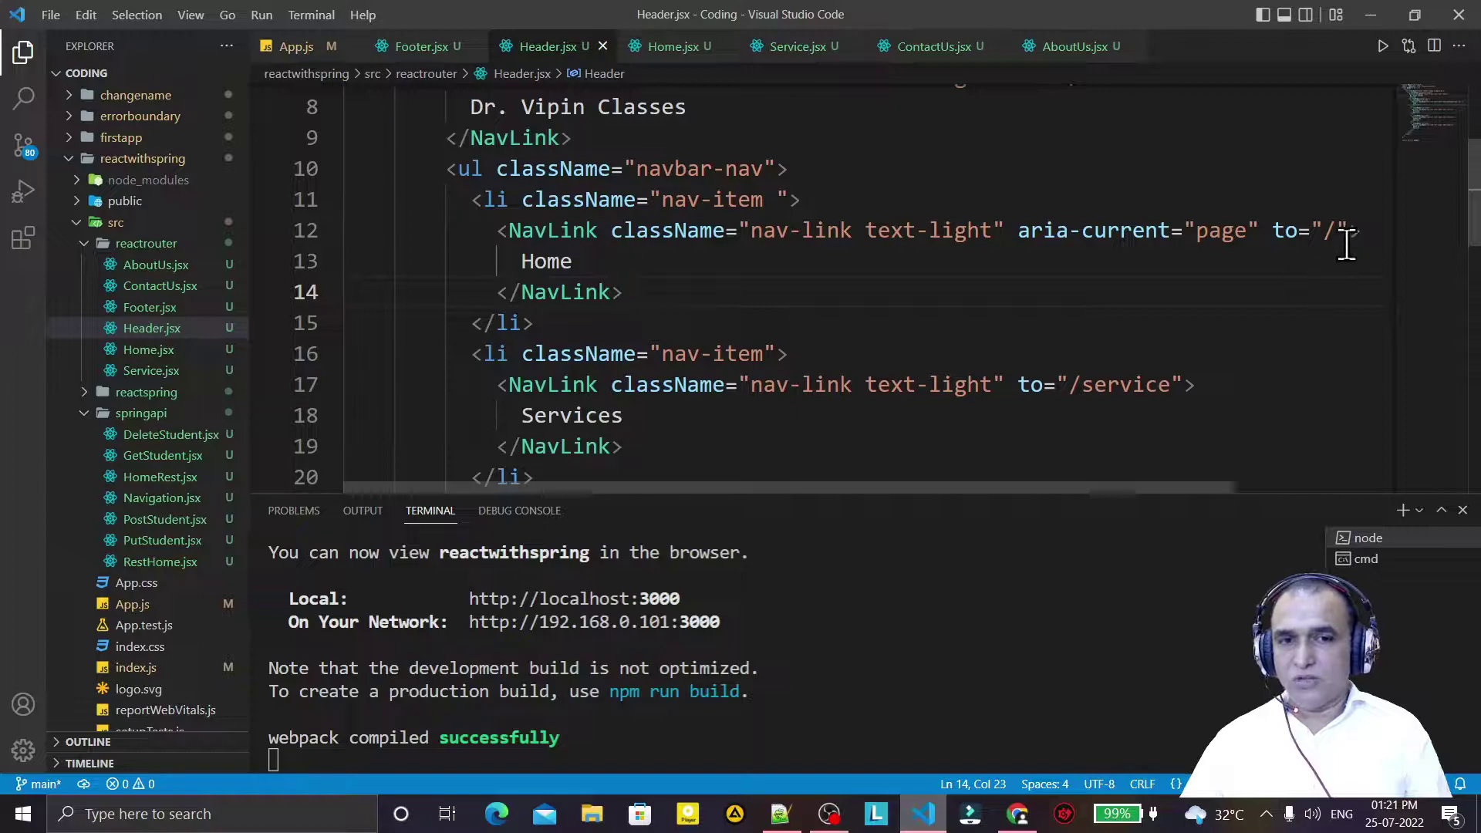
Add style={({isActive})=>({ })} on a new line inside the Home NavLink tag
left_click(1349, 230)
key("Return")
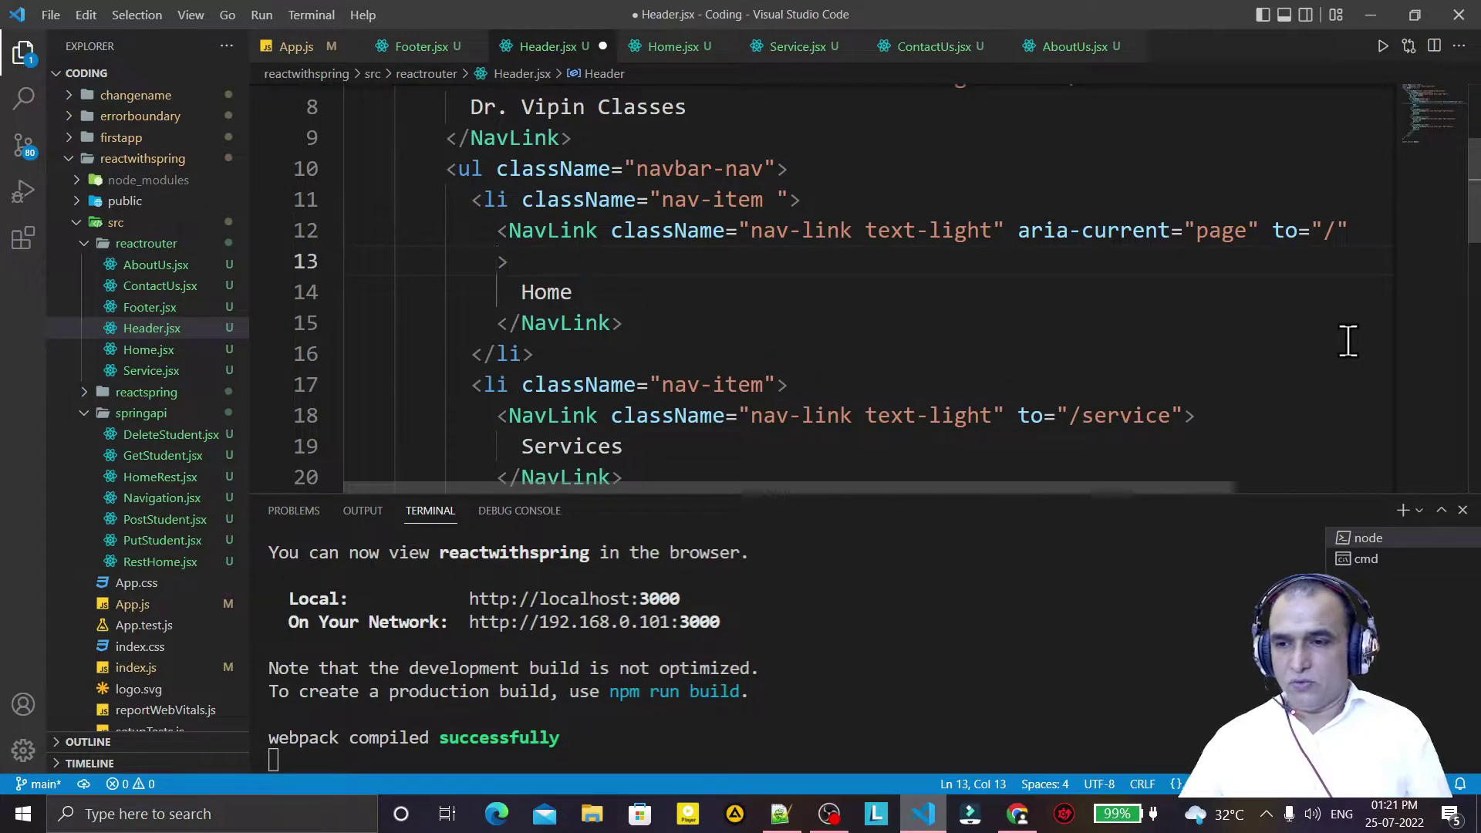
key("Return")
key("Up")
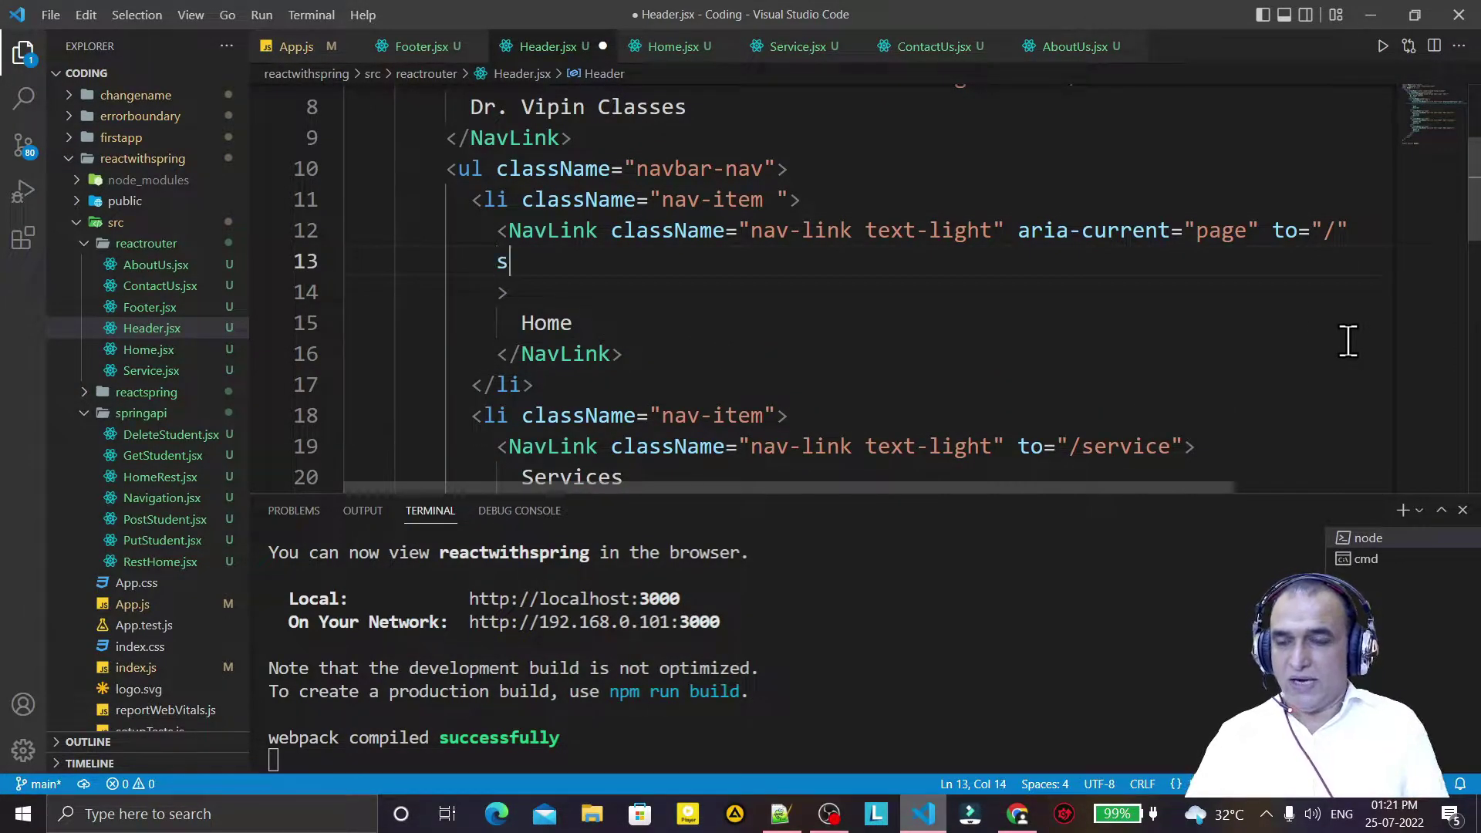
type("tyle=")
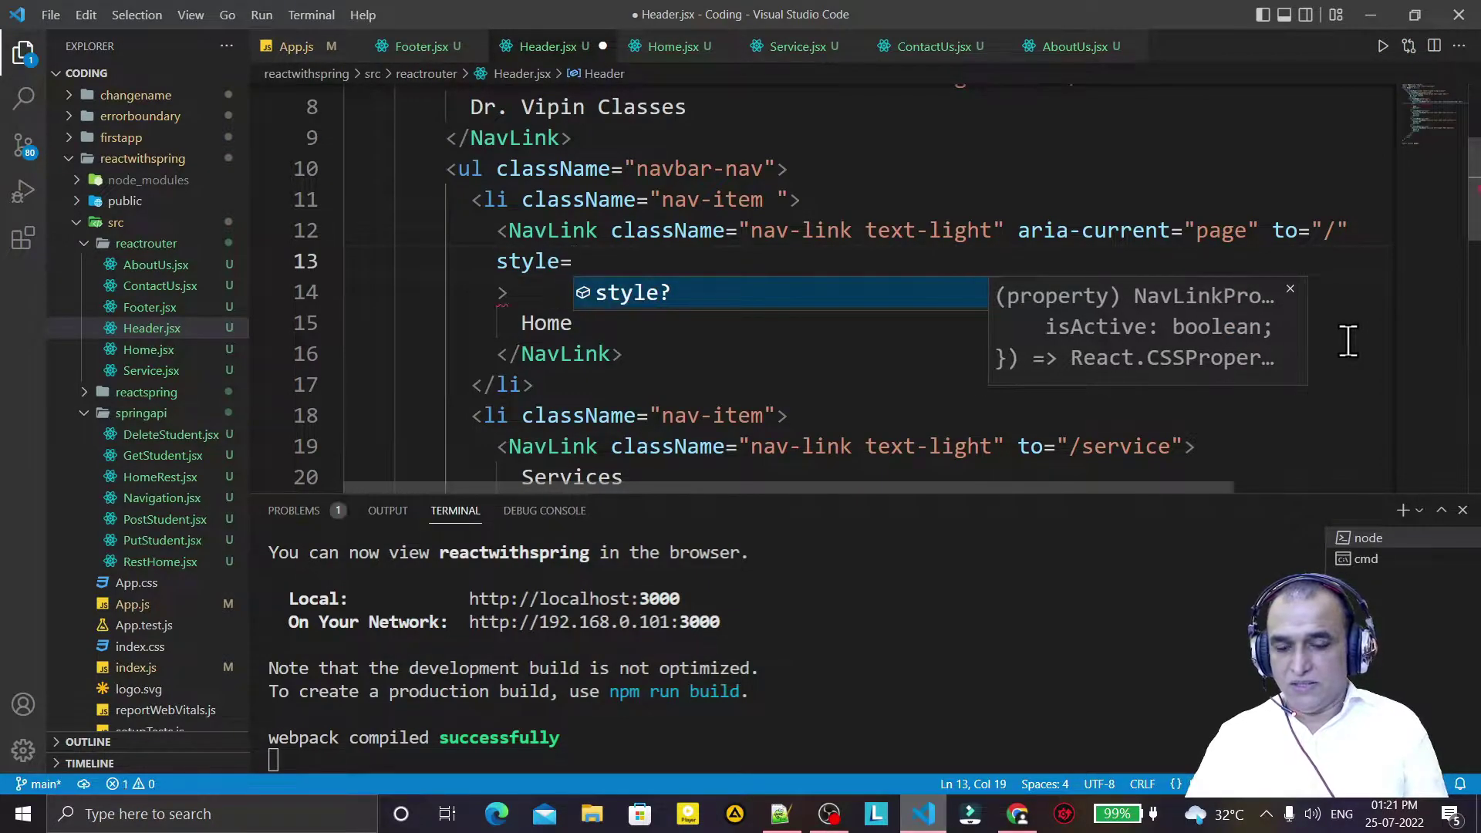
type("{{")
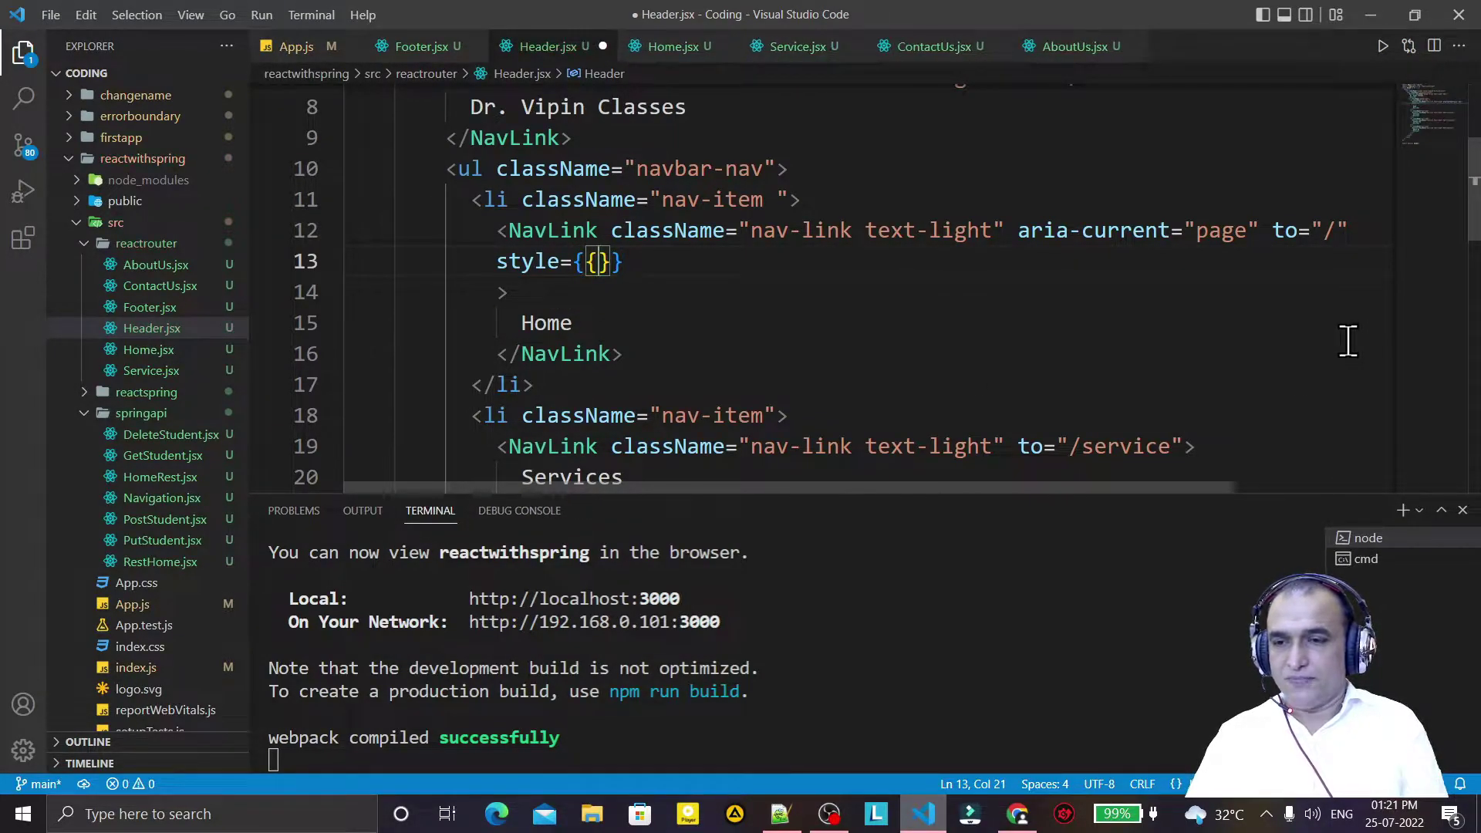
type("(")
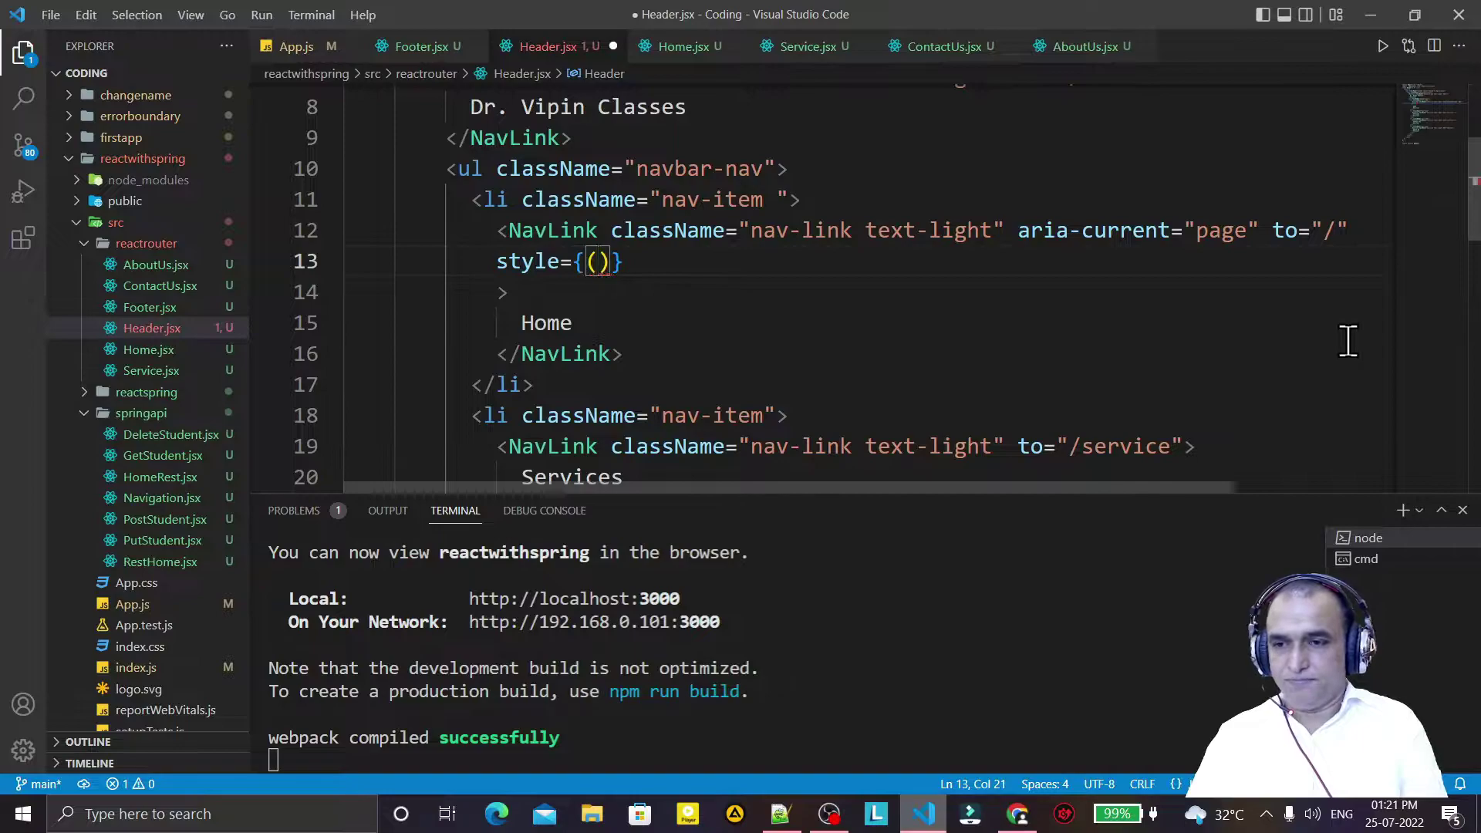
type("{")
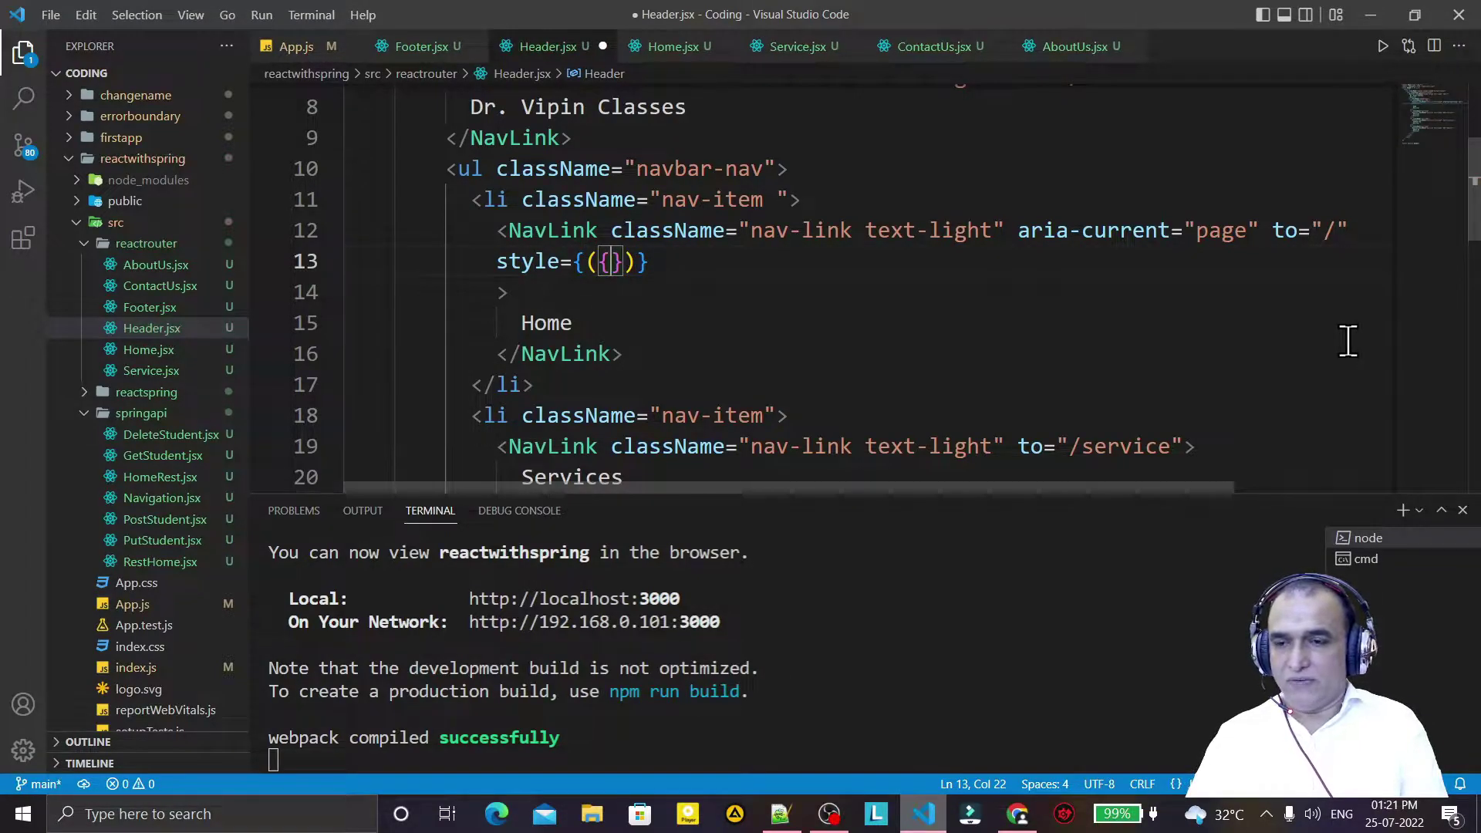
type("isActive")
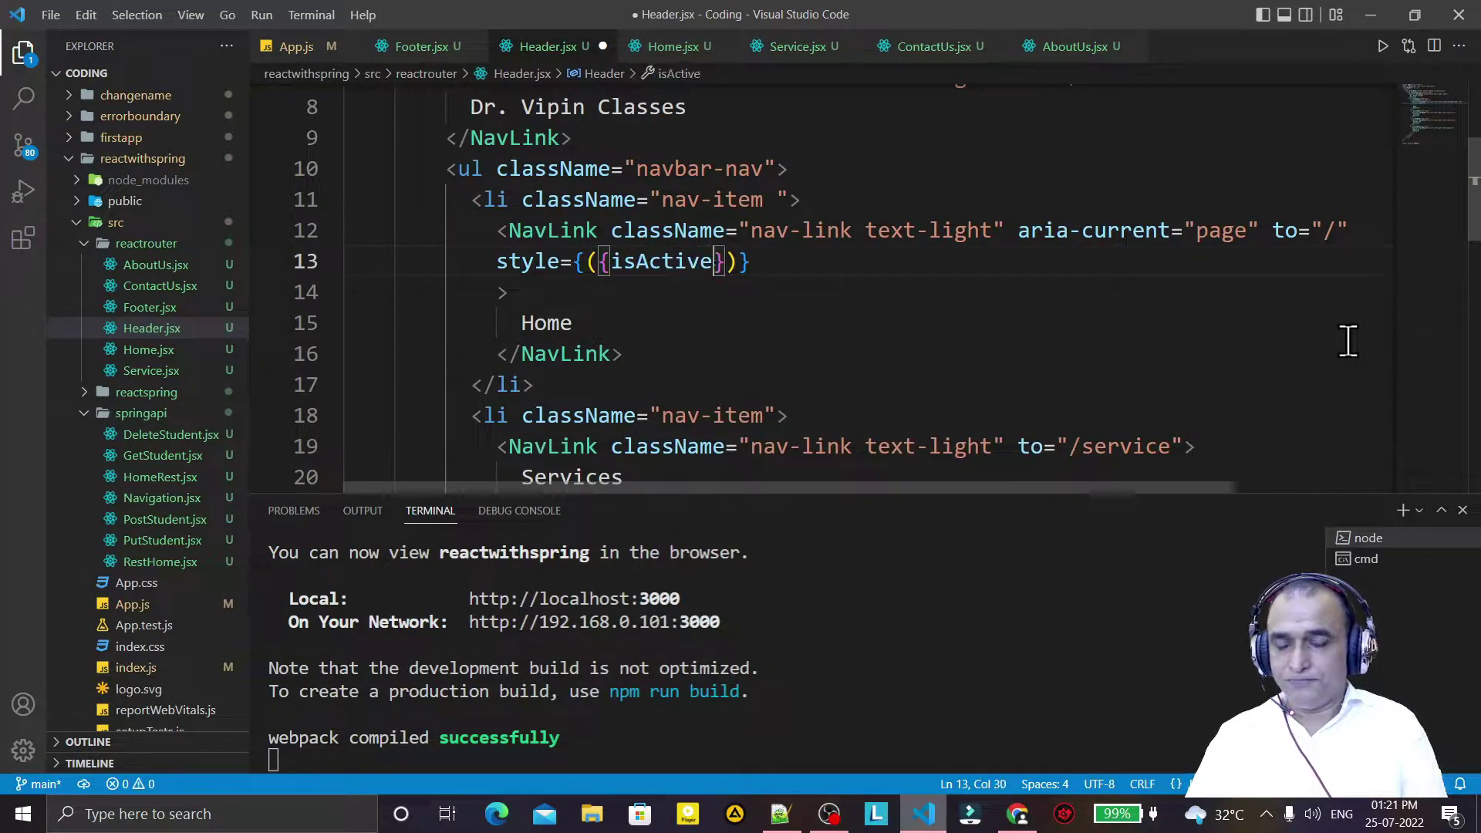
type("=")
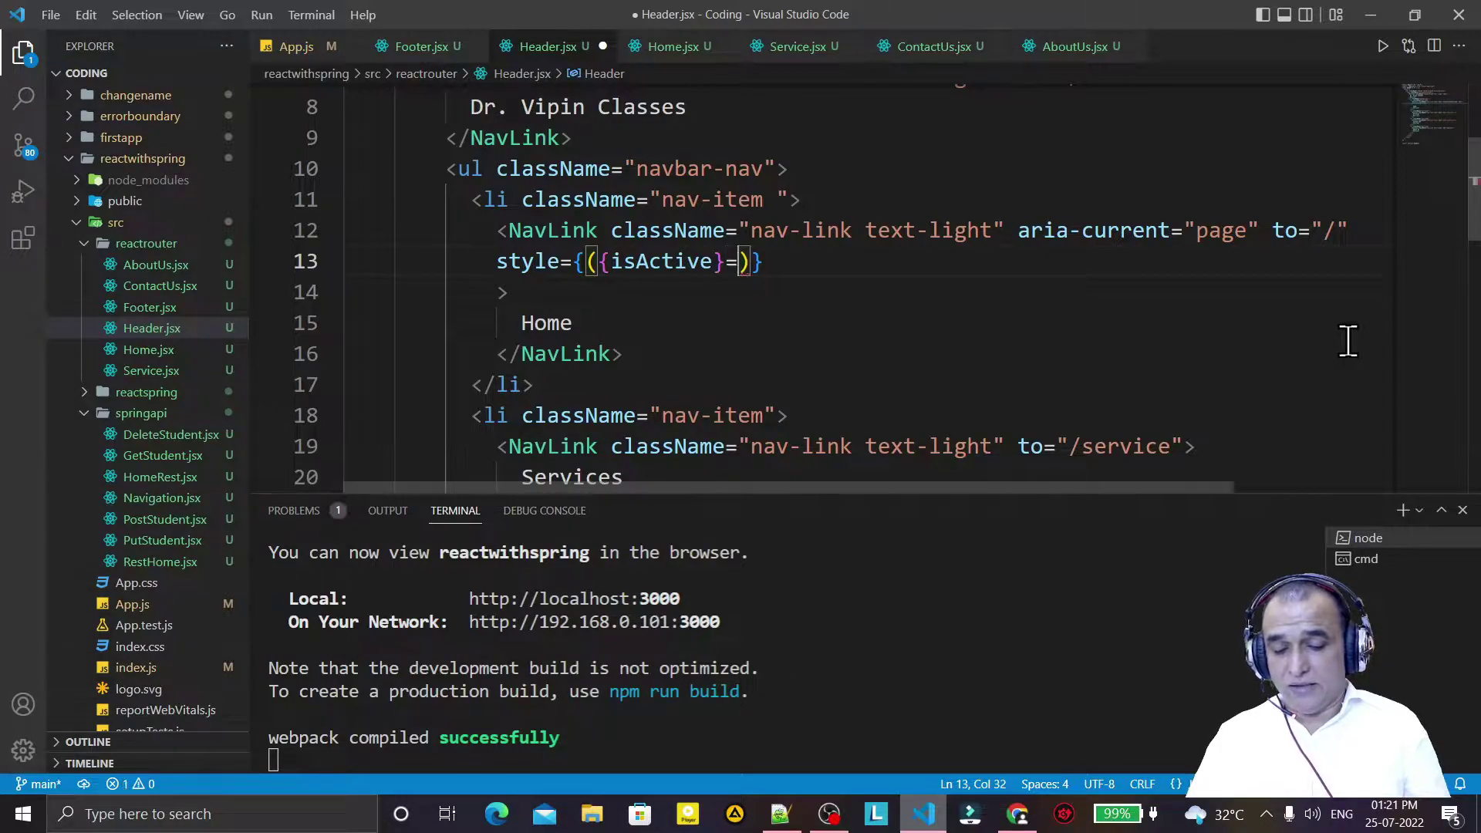
type("></li>")
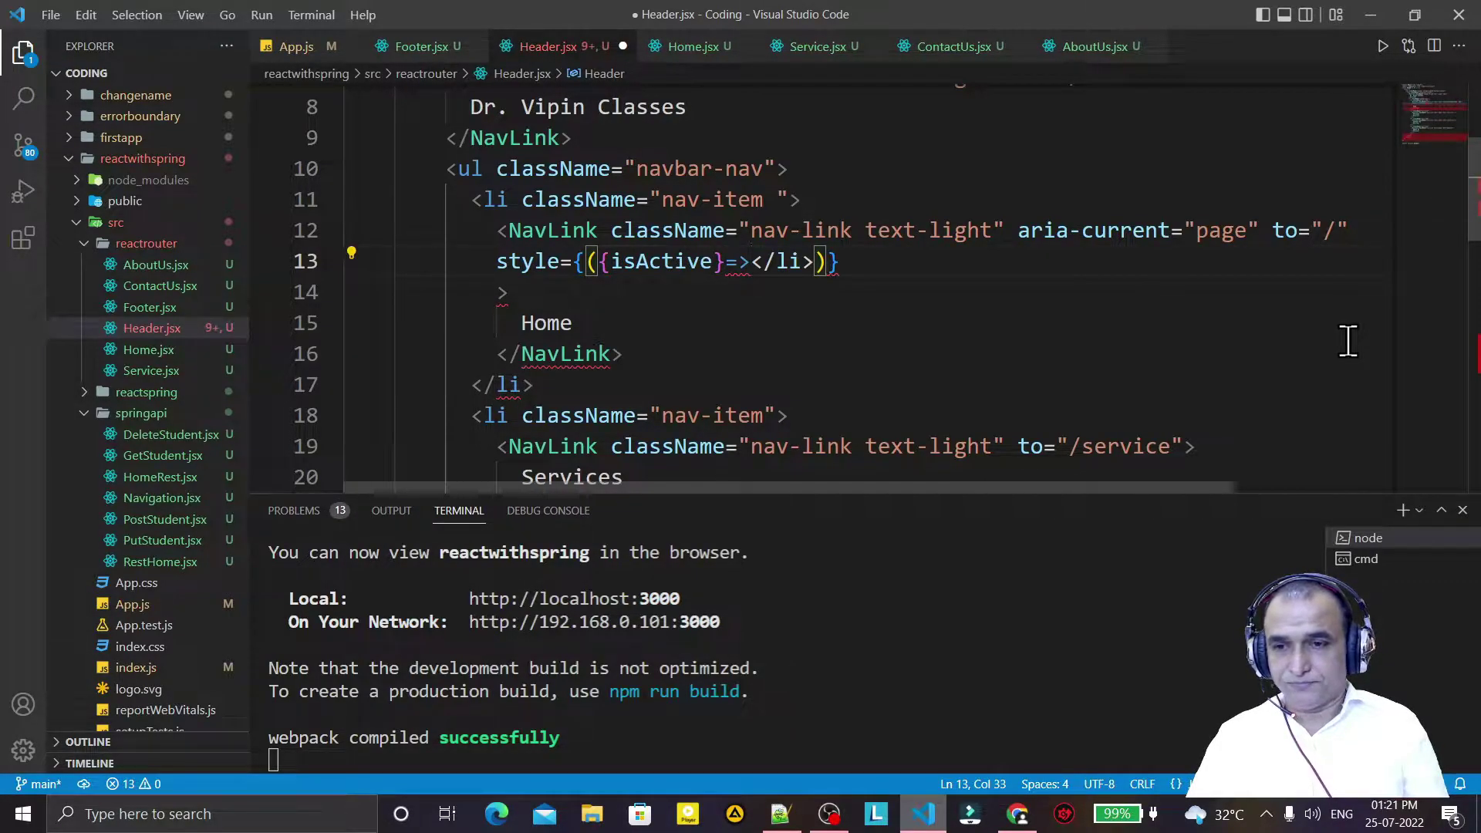
key("Delete")
key("Delete")
key("Delete")
key("Delete")
key("Delete")
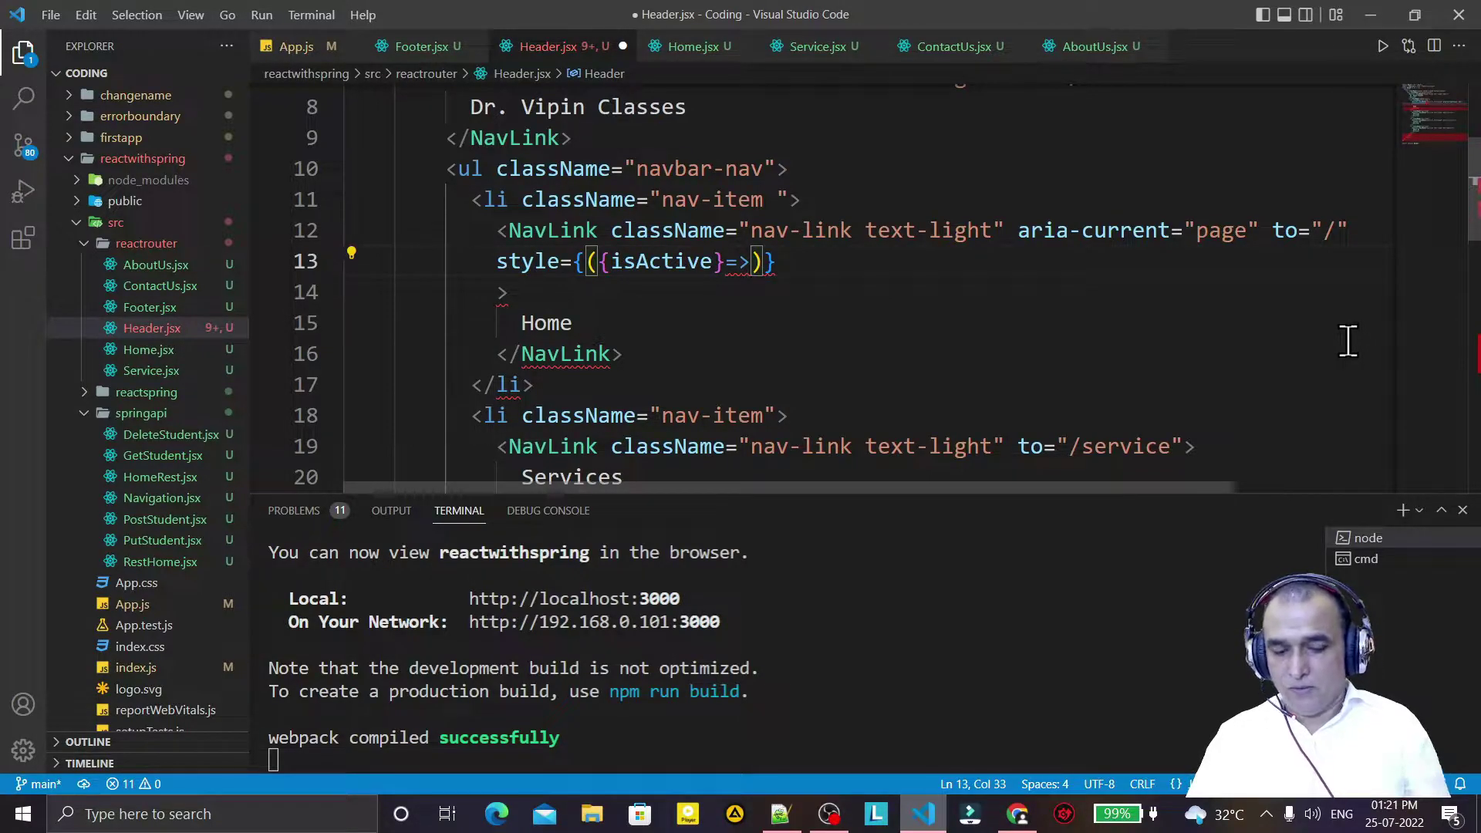
key("BackSpace")
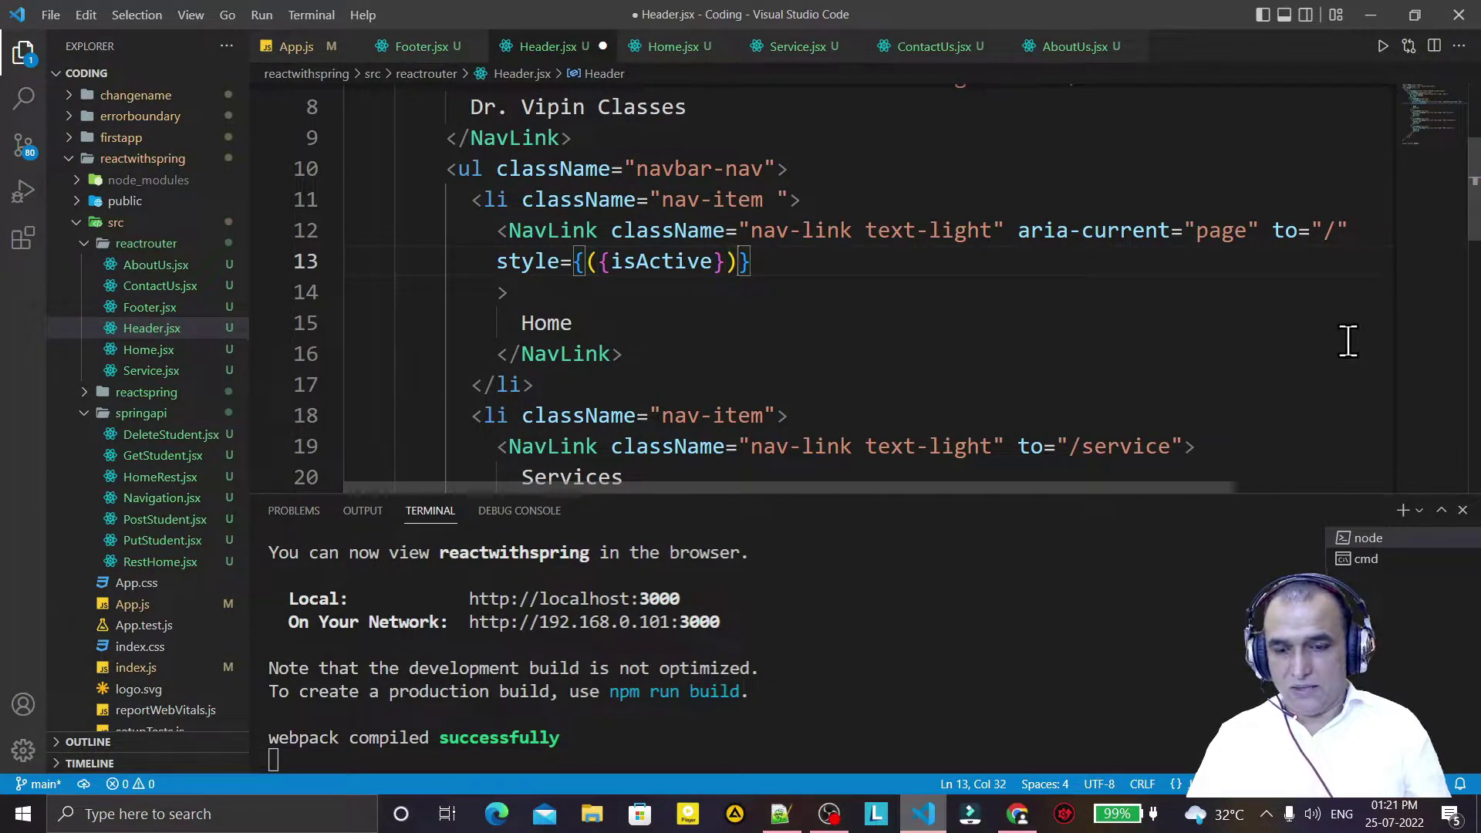
type("=({")
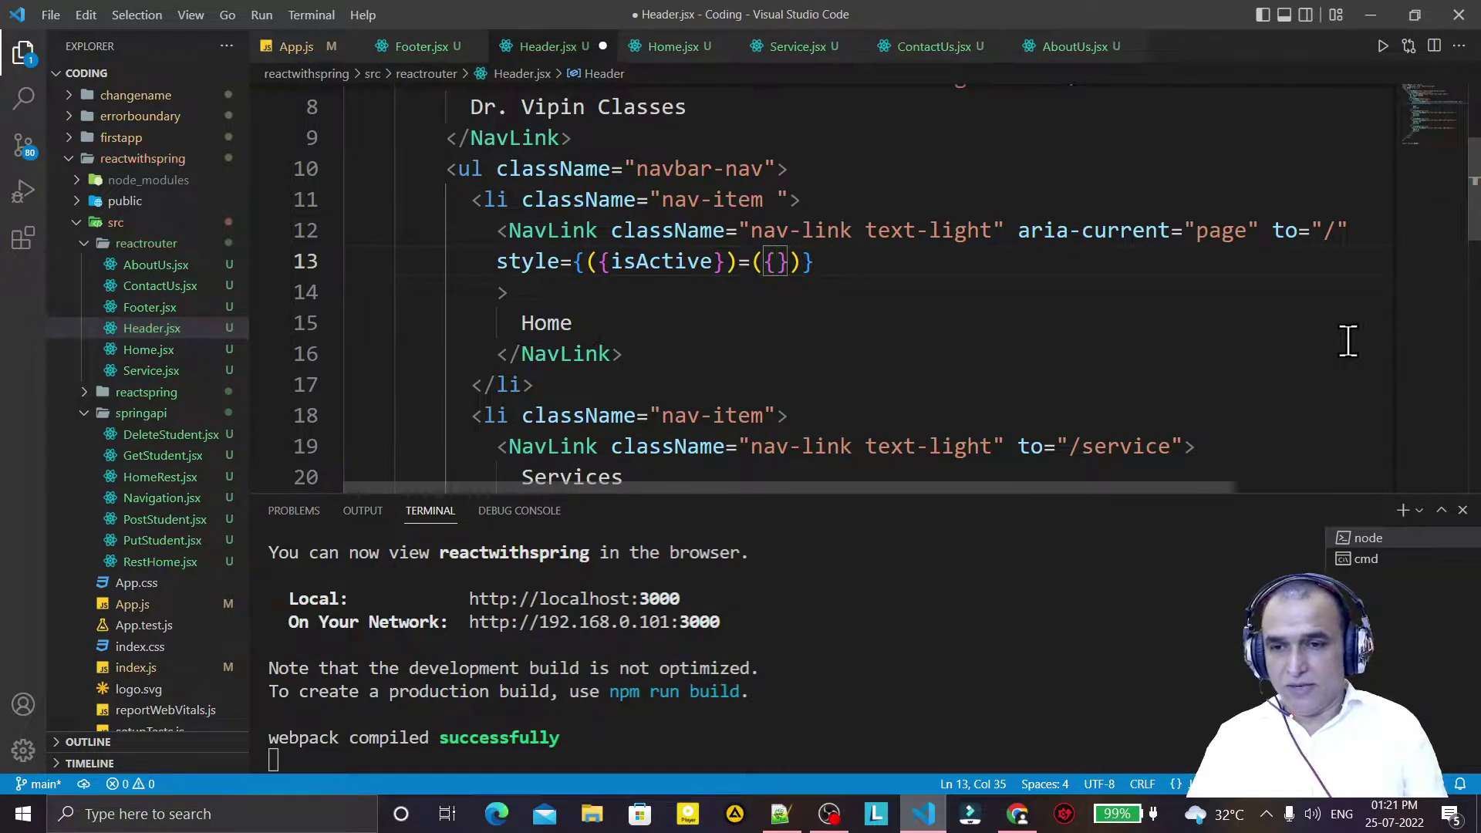
key("Return")
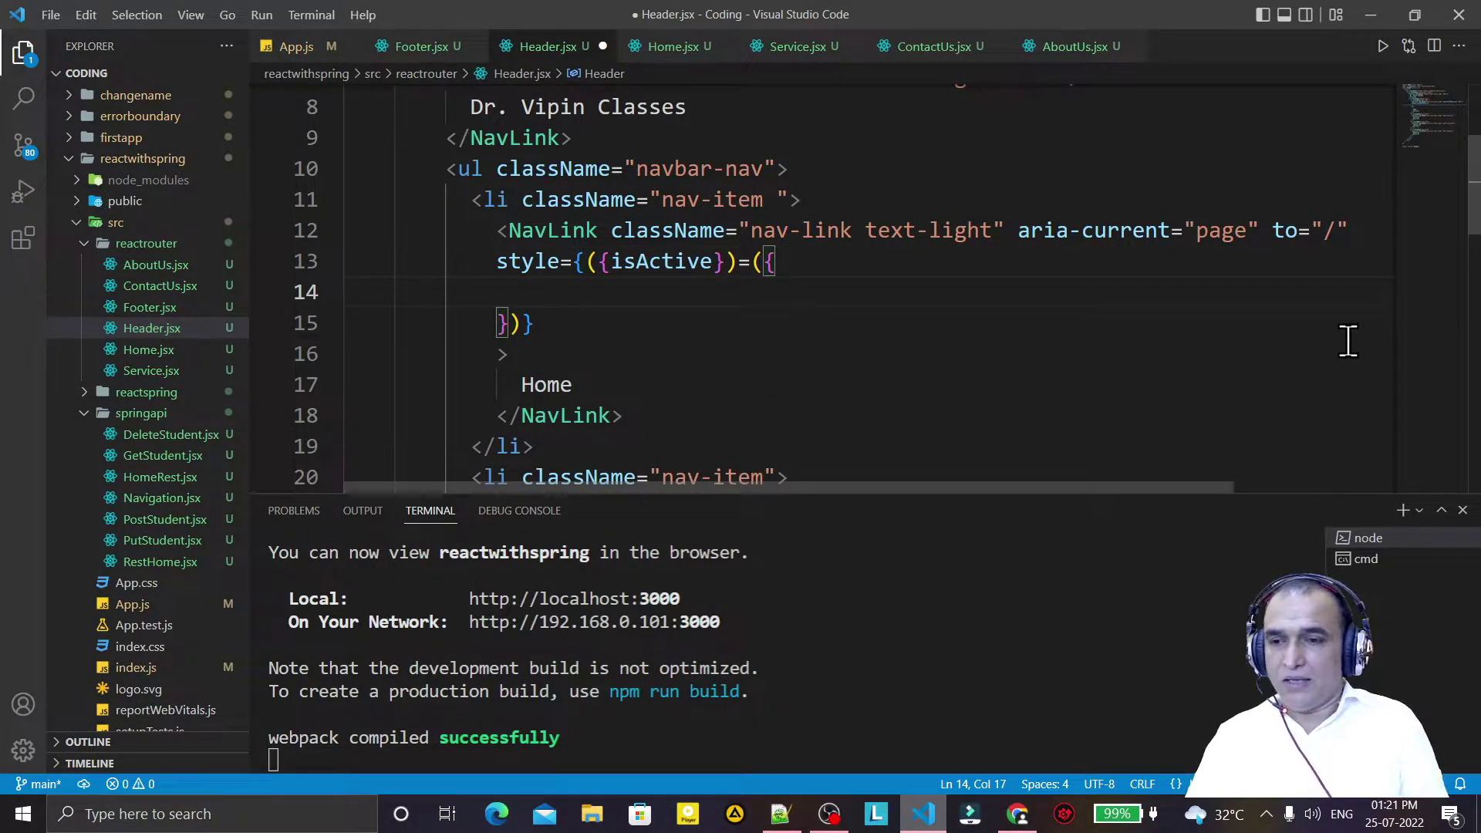
type("color:")
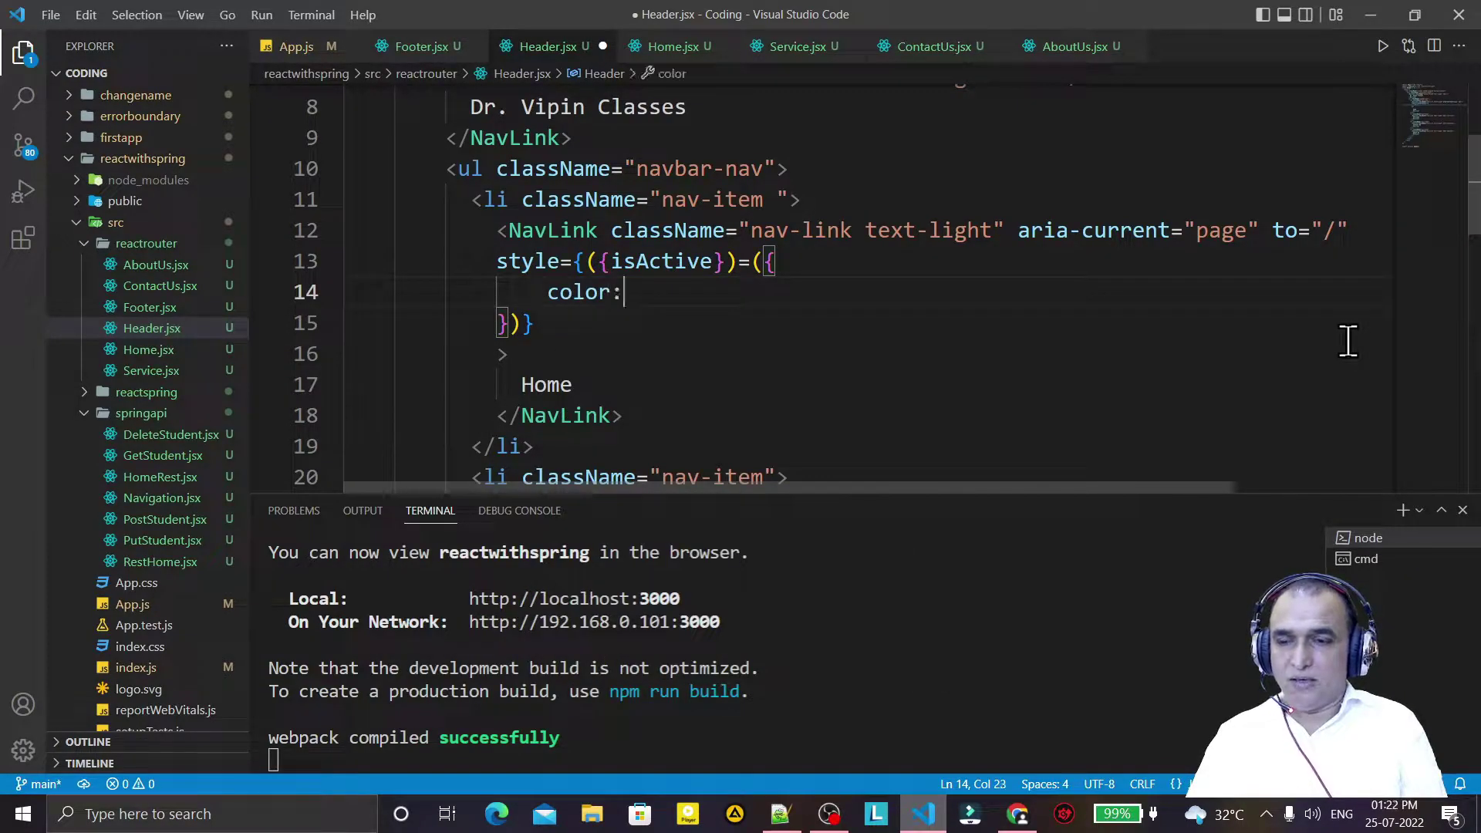
type("isA")
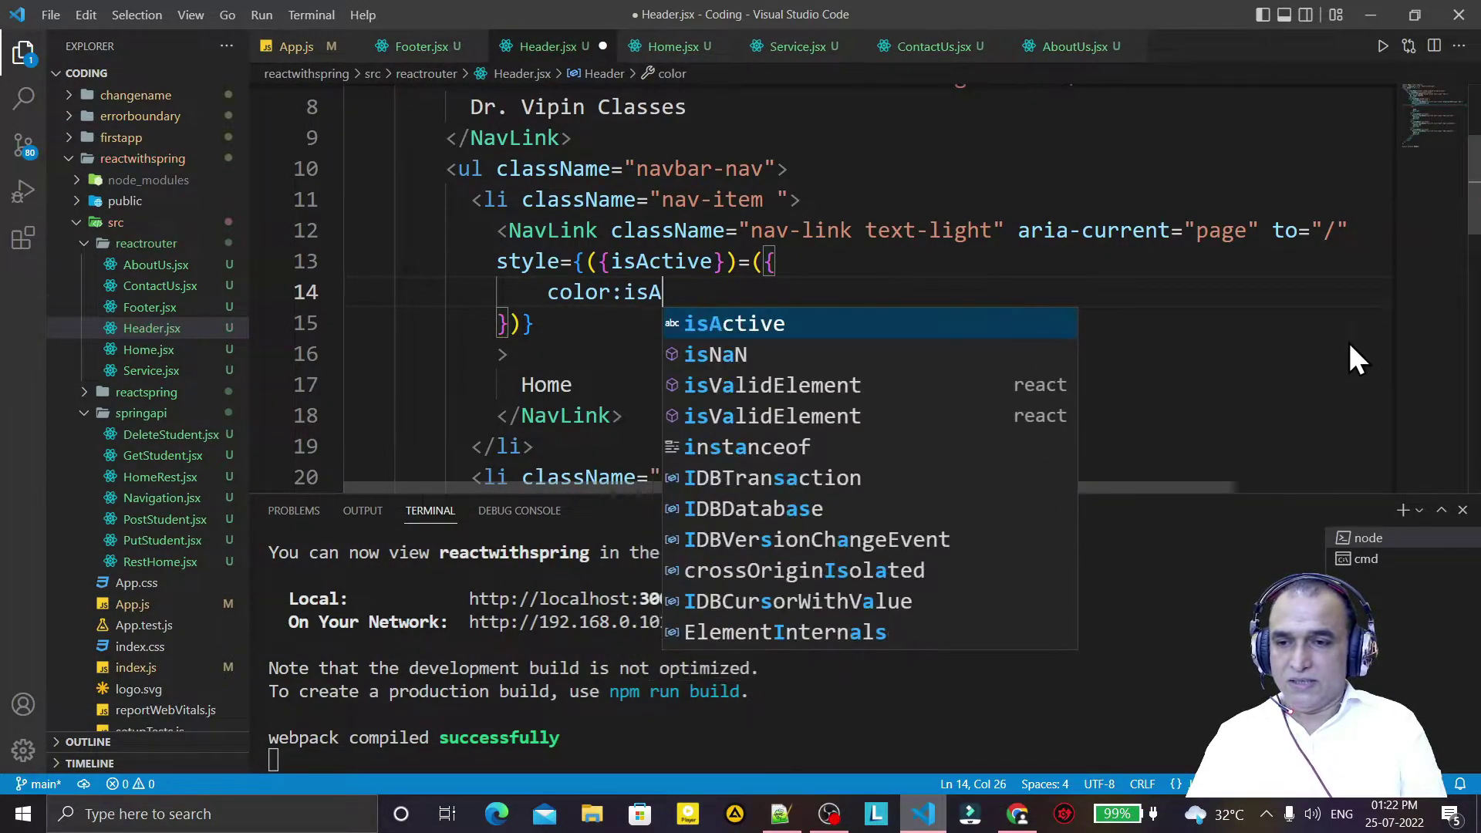
type("ctive")
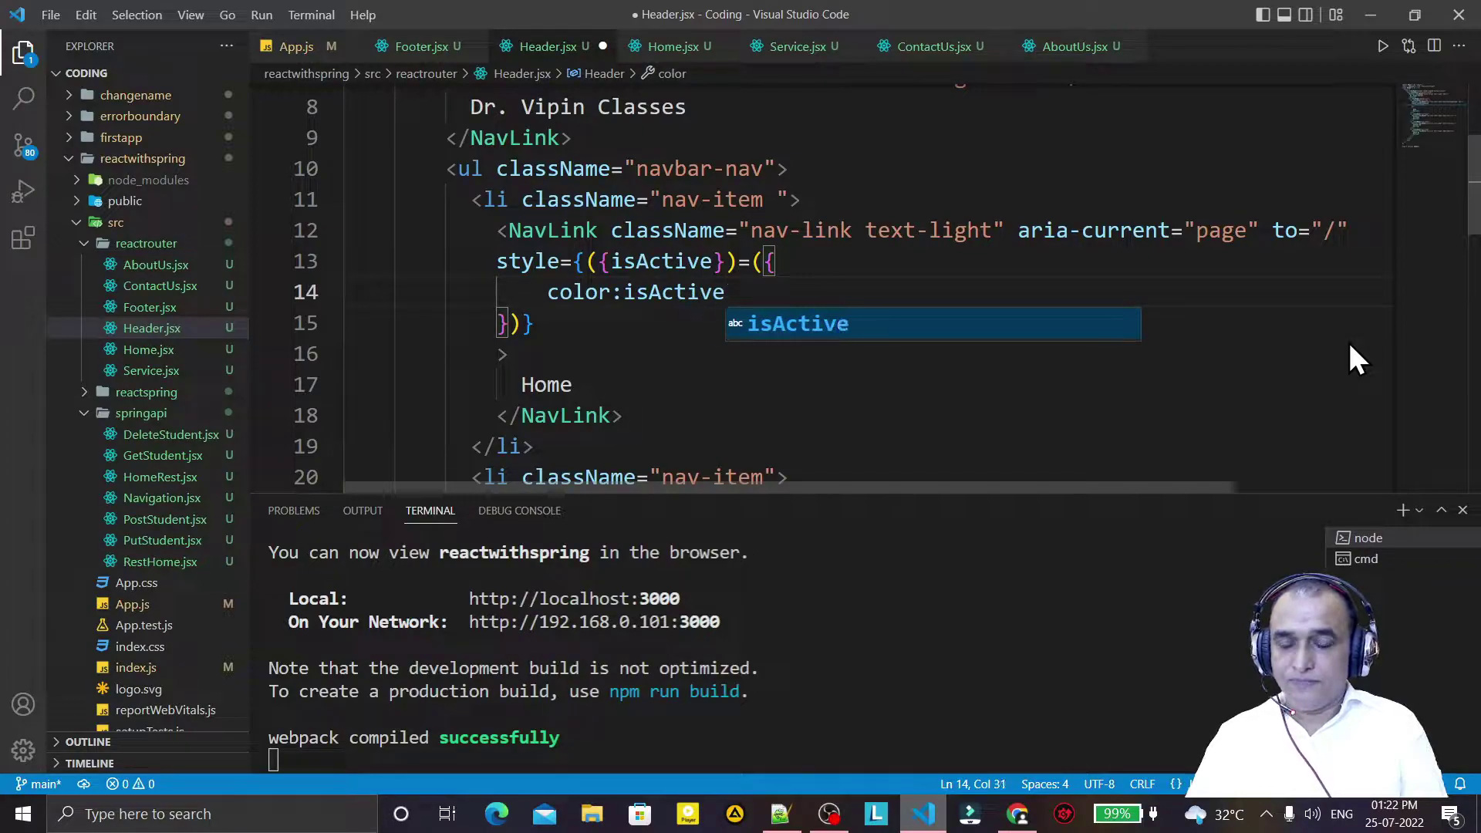
type("?\"#")
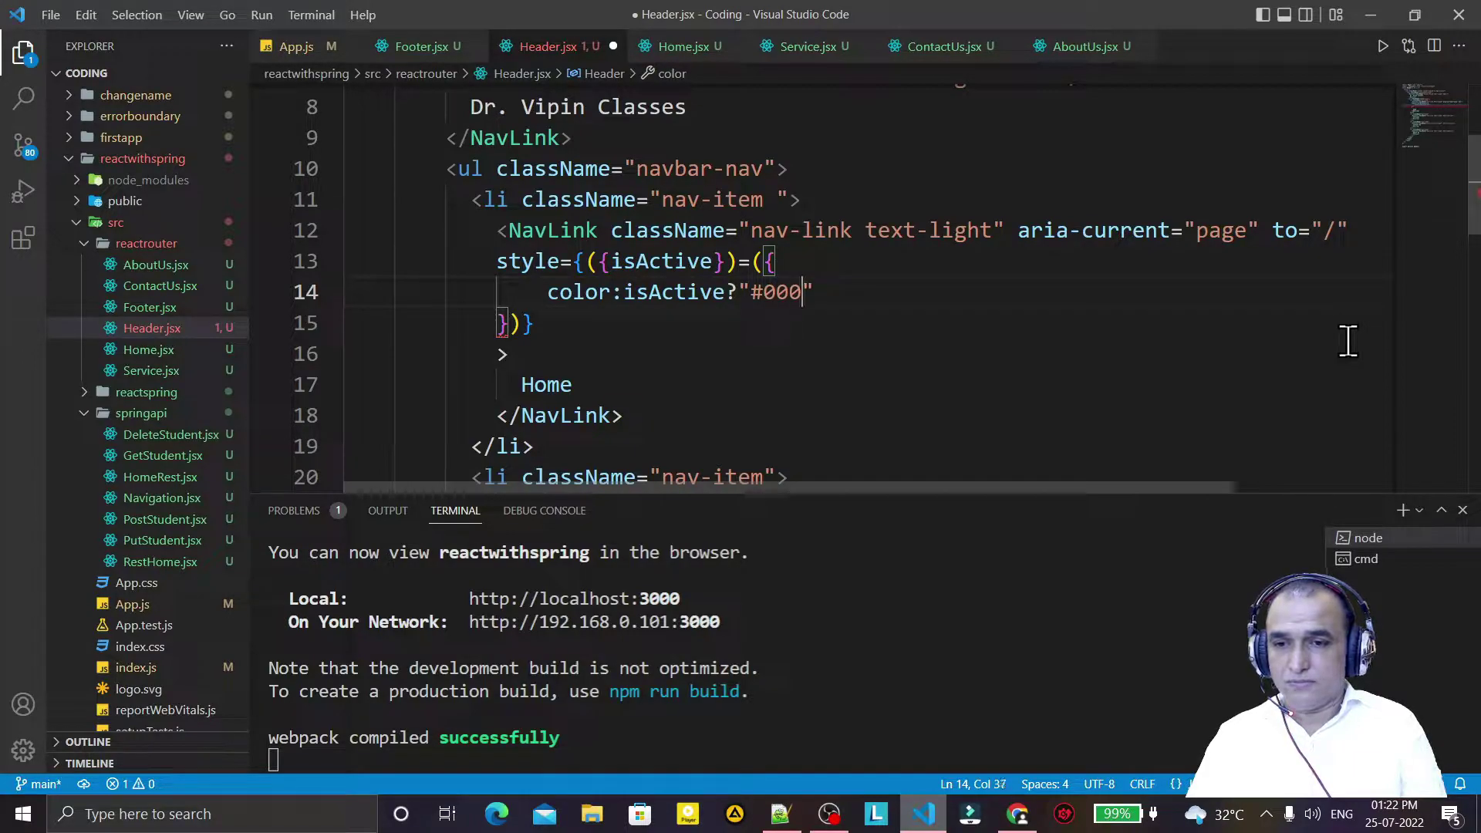
type("000000")
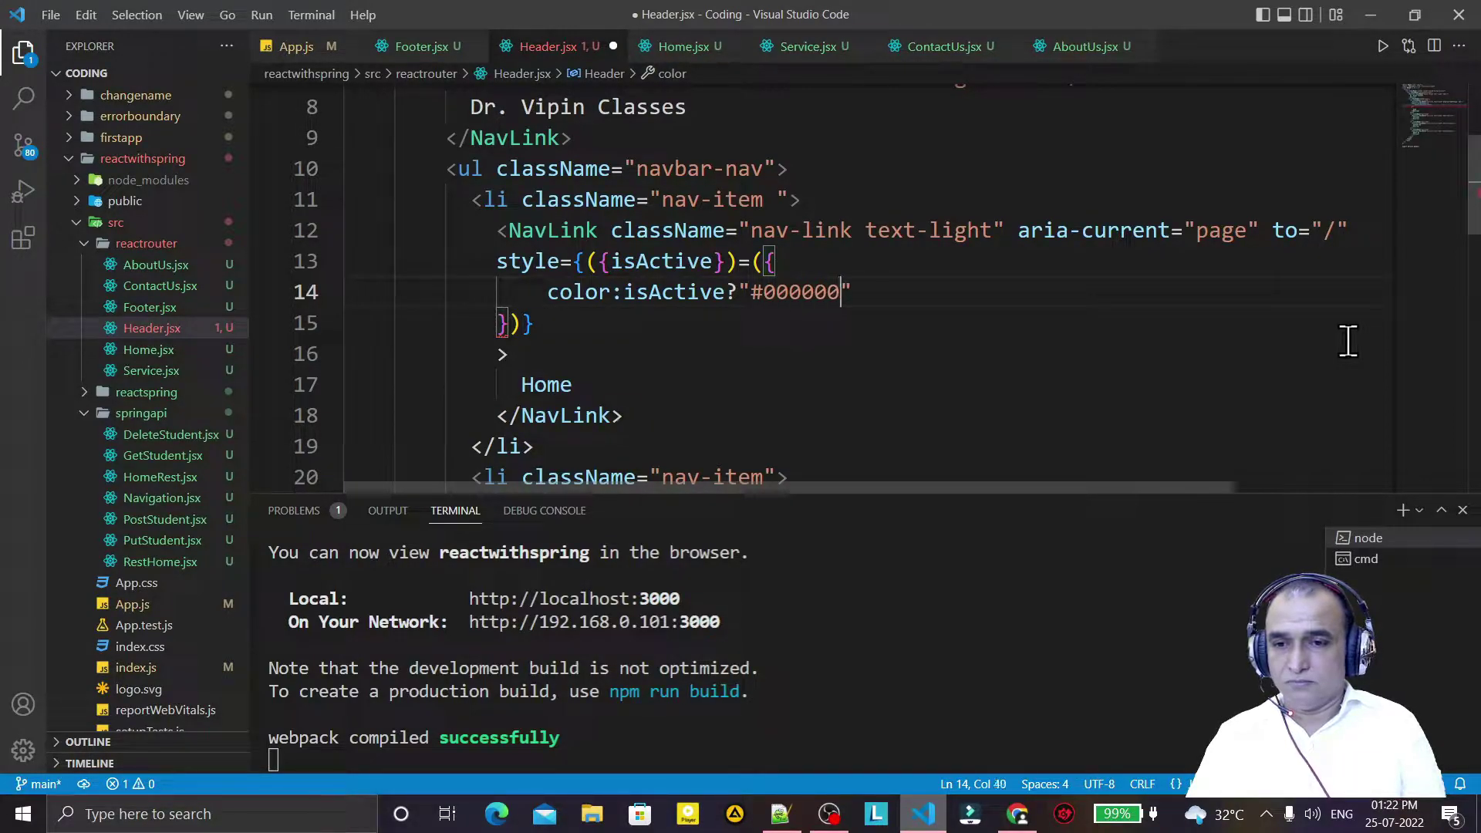
type("\":\"#")
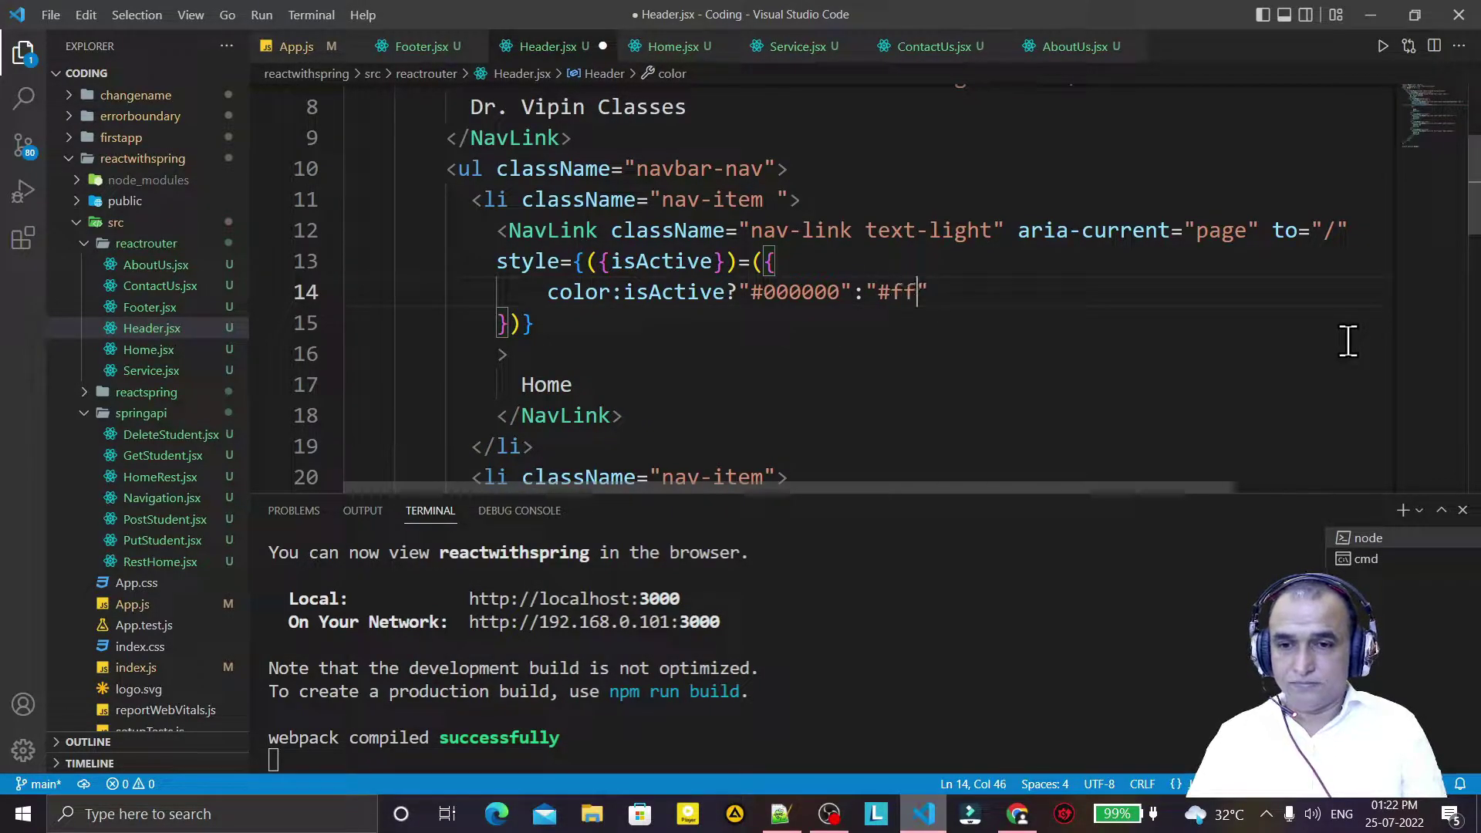
type("ffff")
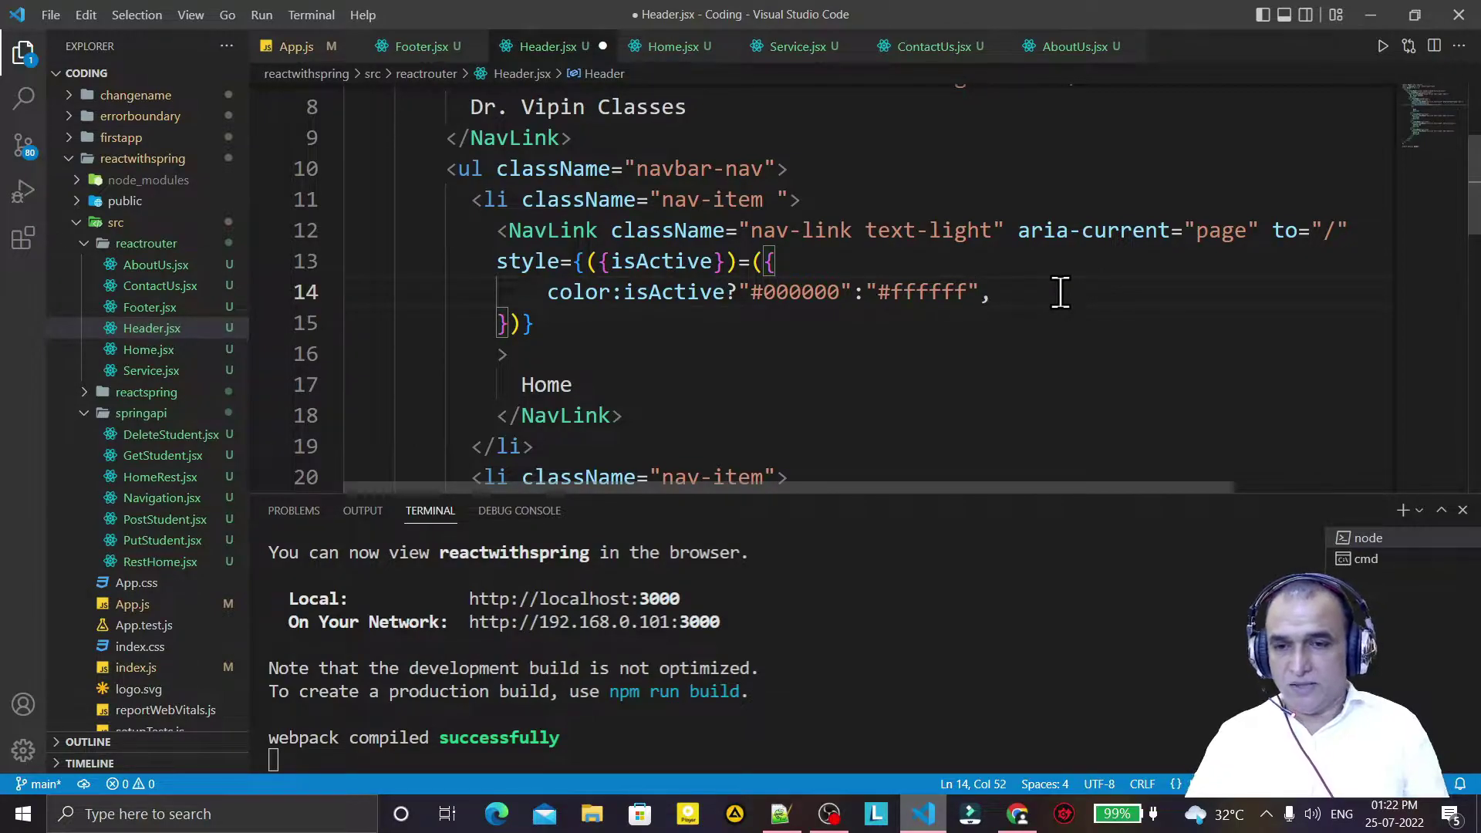
Add fontWeight: isActive ? "bold" : "" to the Home link's style object and save
key("Return")
type("fontWeight")
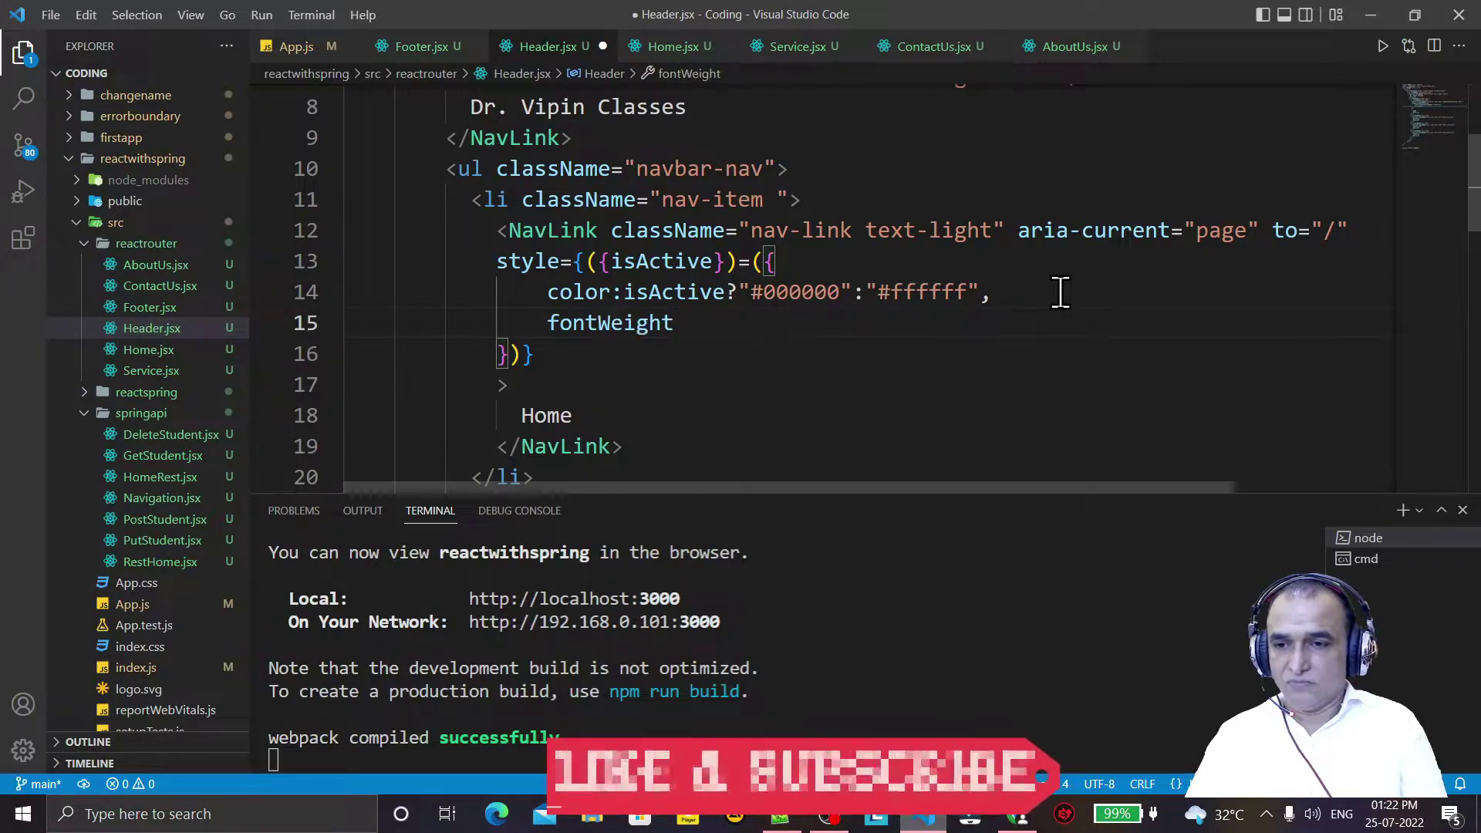
type(":is")
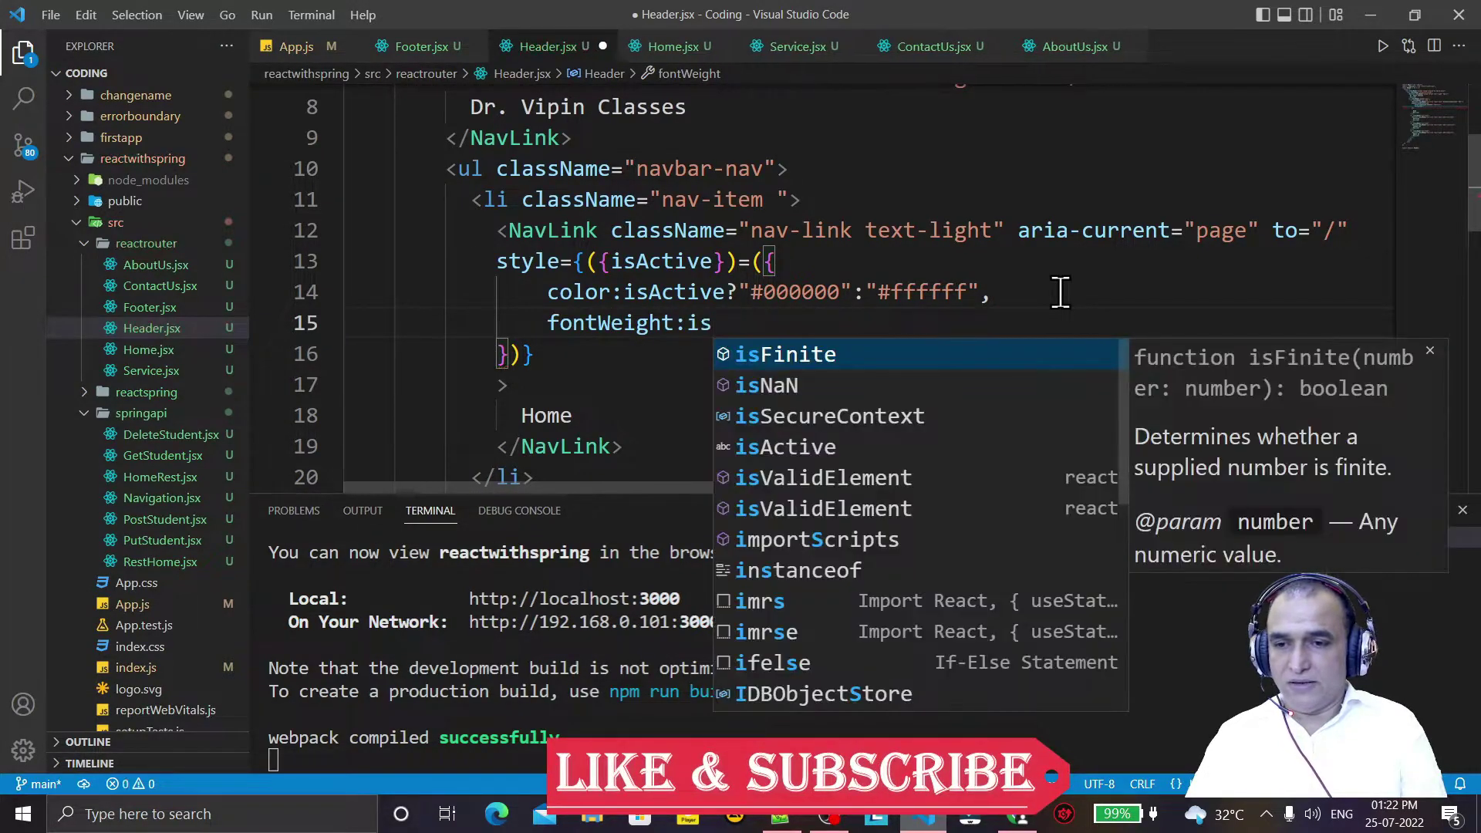
type("Ac")
key("Return")
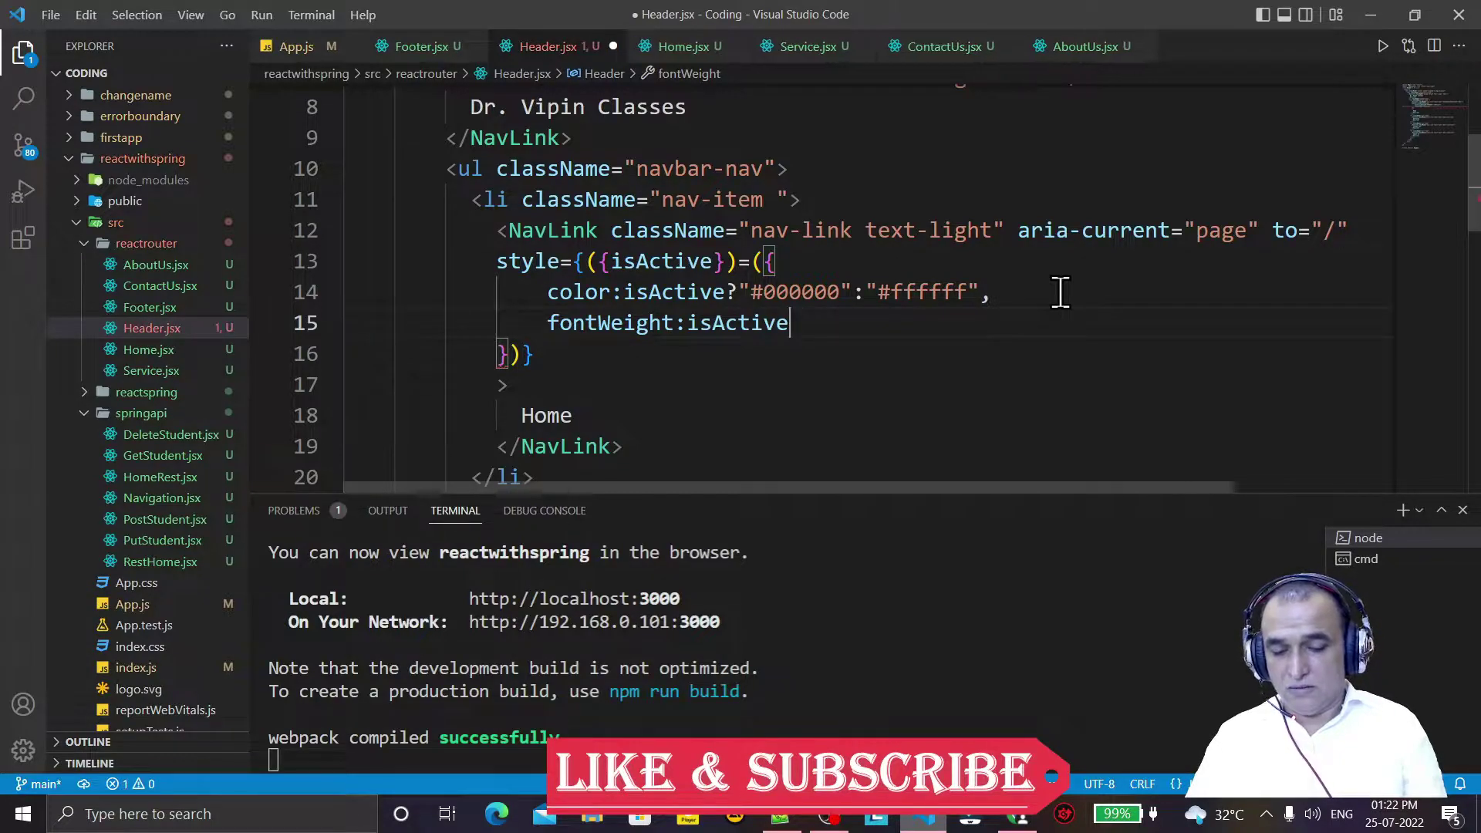
type("?\"")
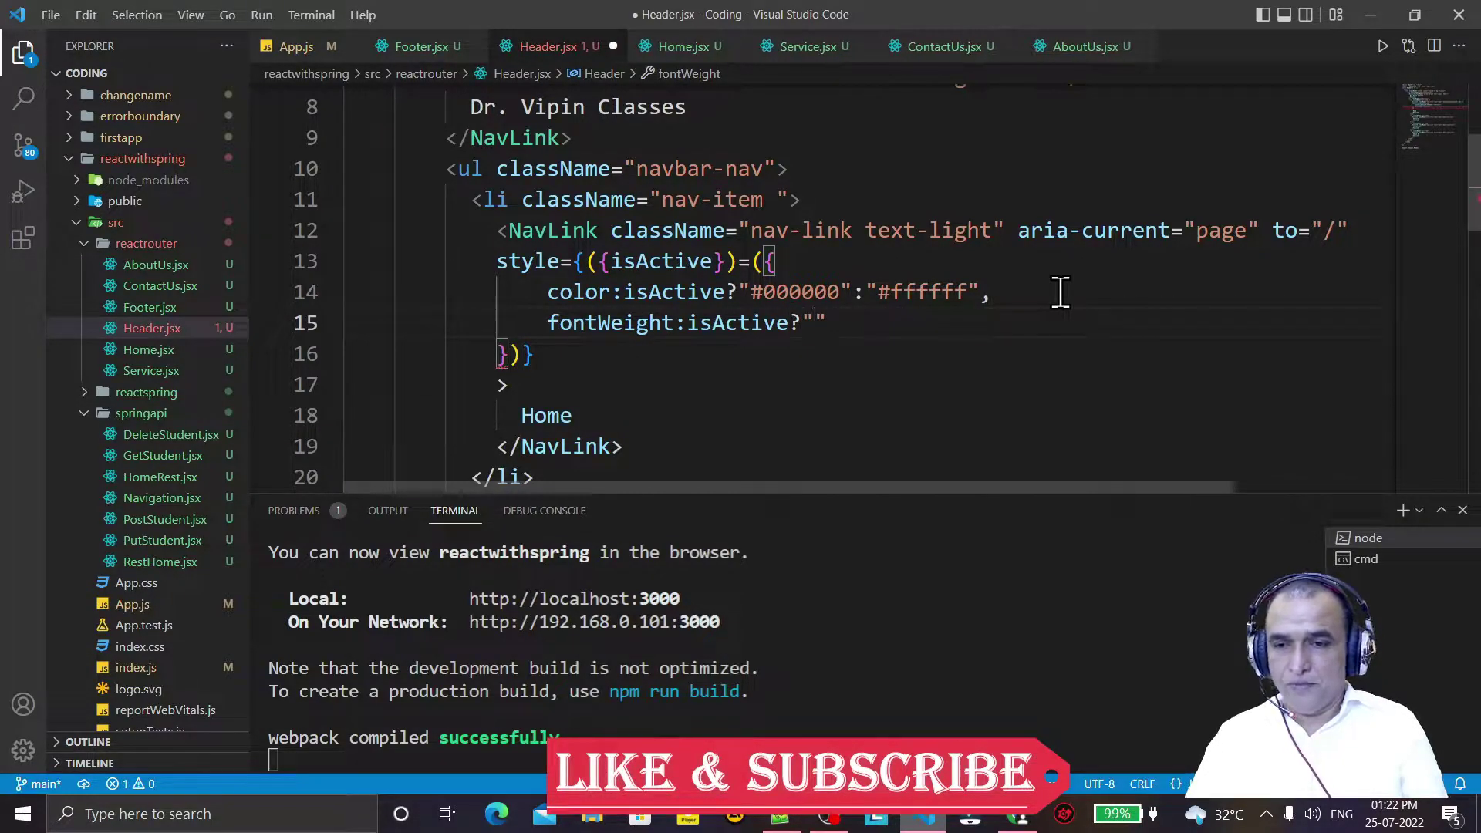
type("bold\":")
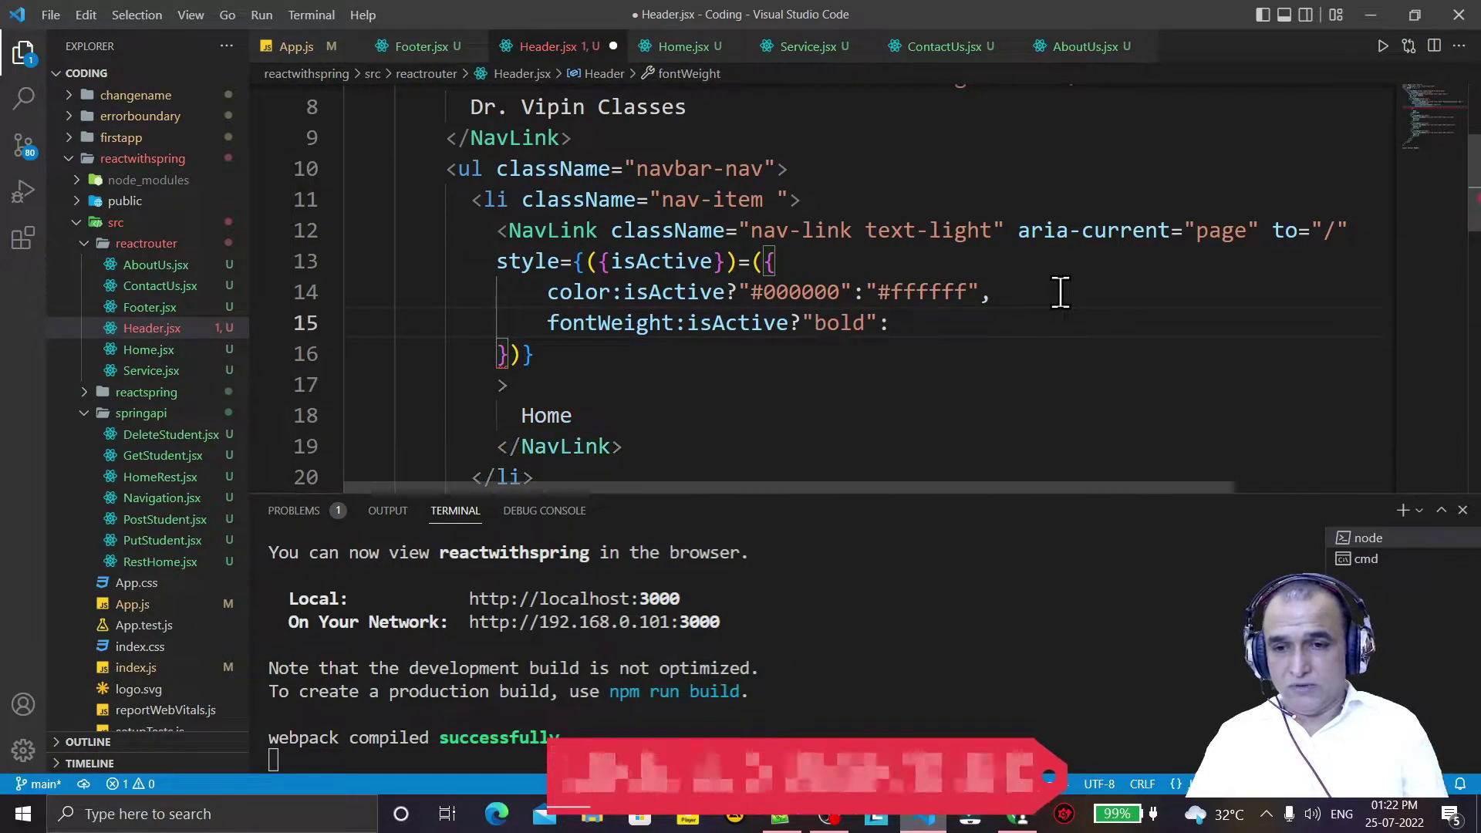
type("\"\"")
key("ctrl+s")
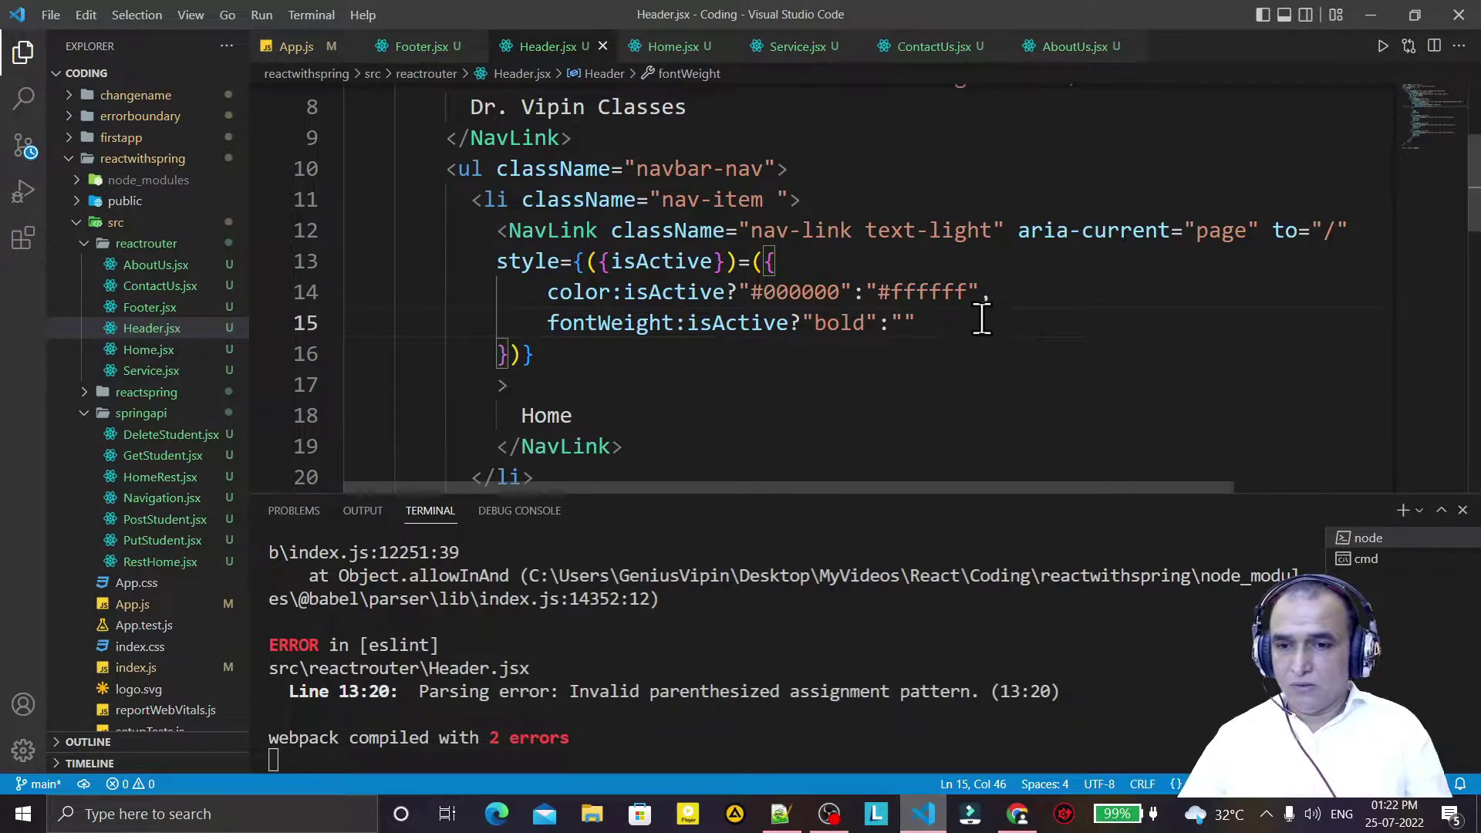
type(",")
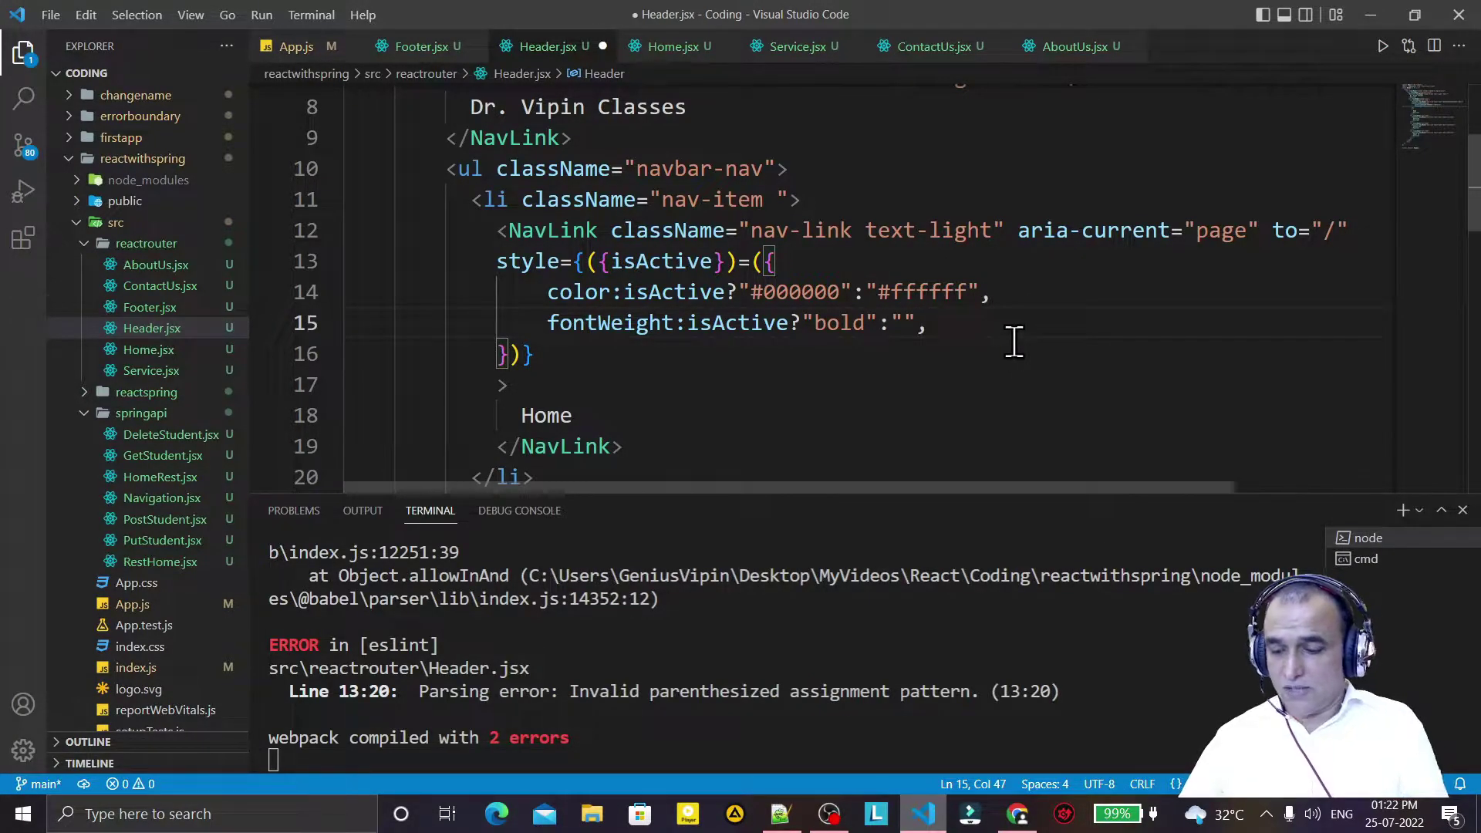
key("ctrl+s")
Fix the broken arrow on line 13, remove text-light from className, and save
left_click(751, 262)
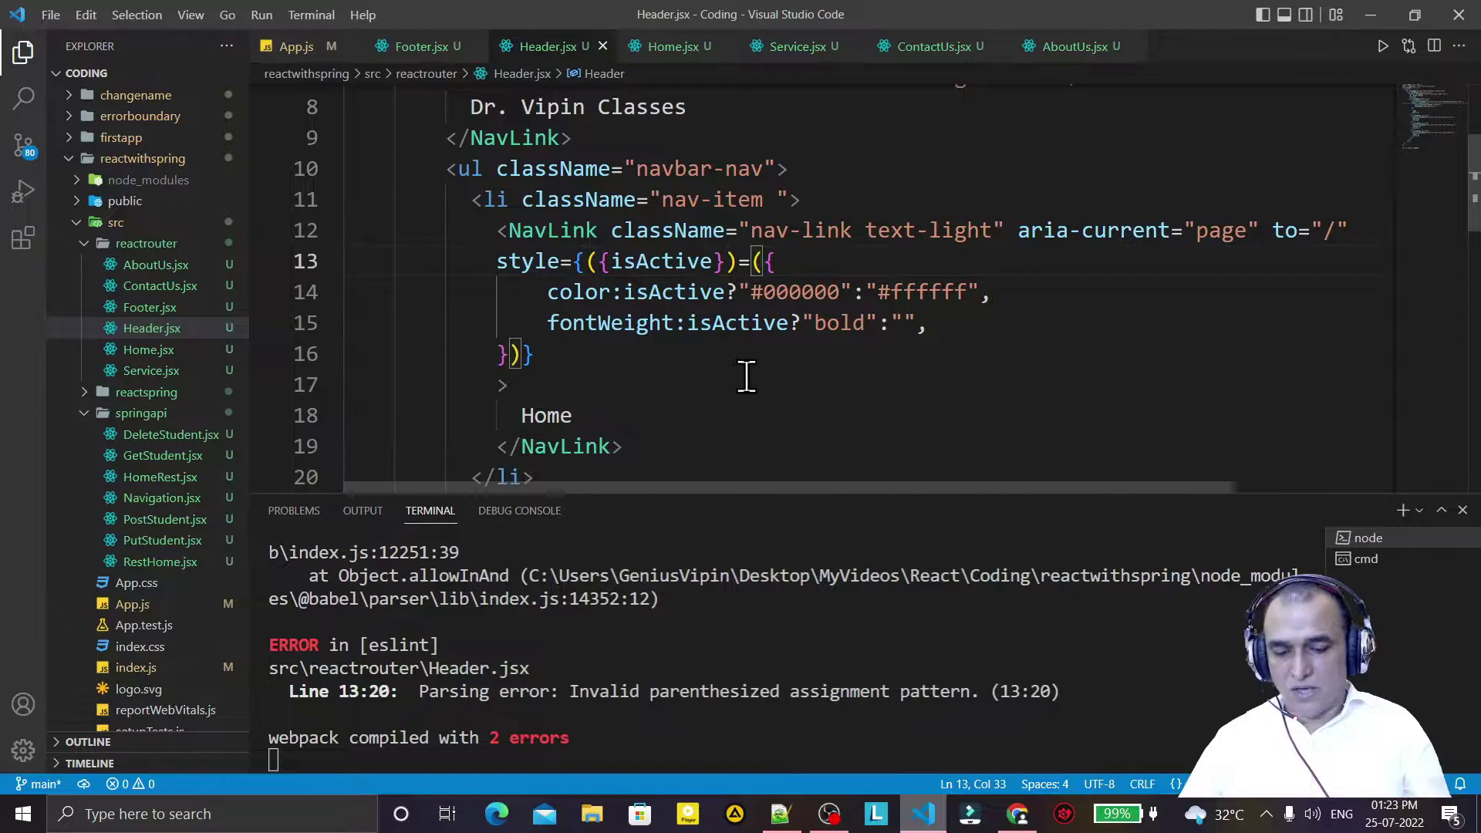
type(">")
key("ctrl+s")
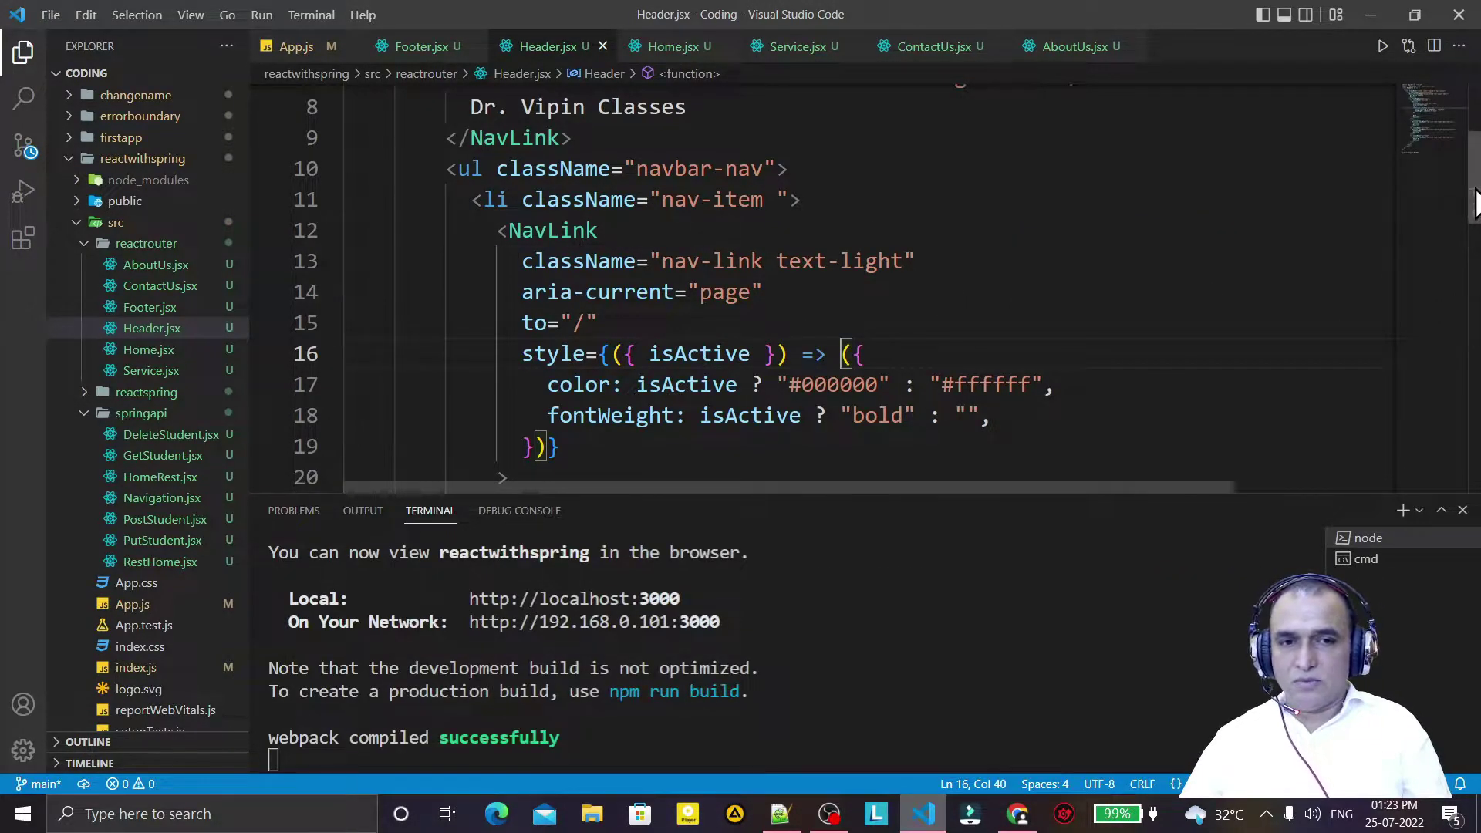
scroll(759, 253, "down", 2)
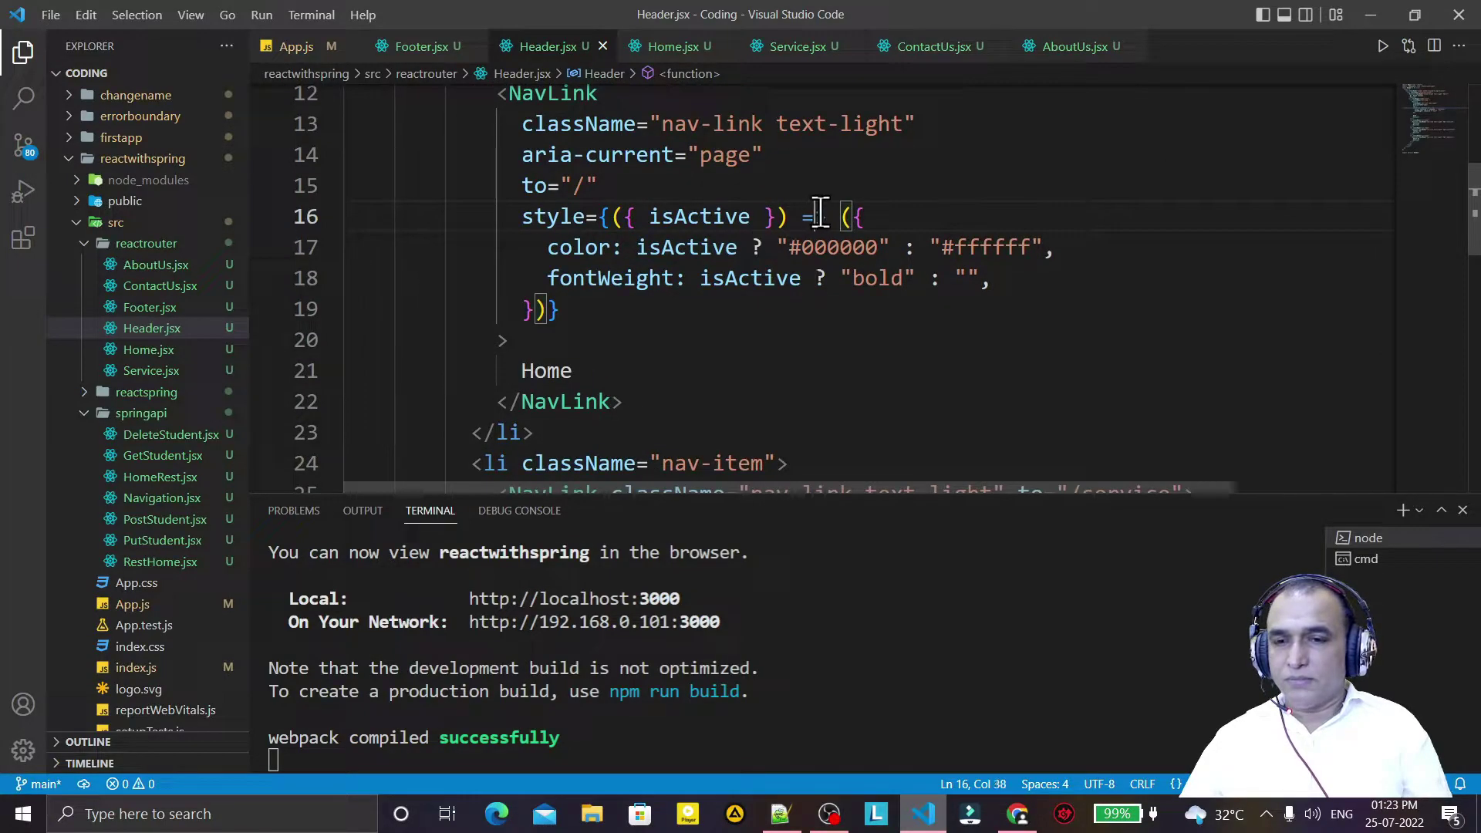
left_click(880, 320)
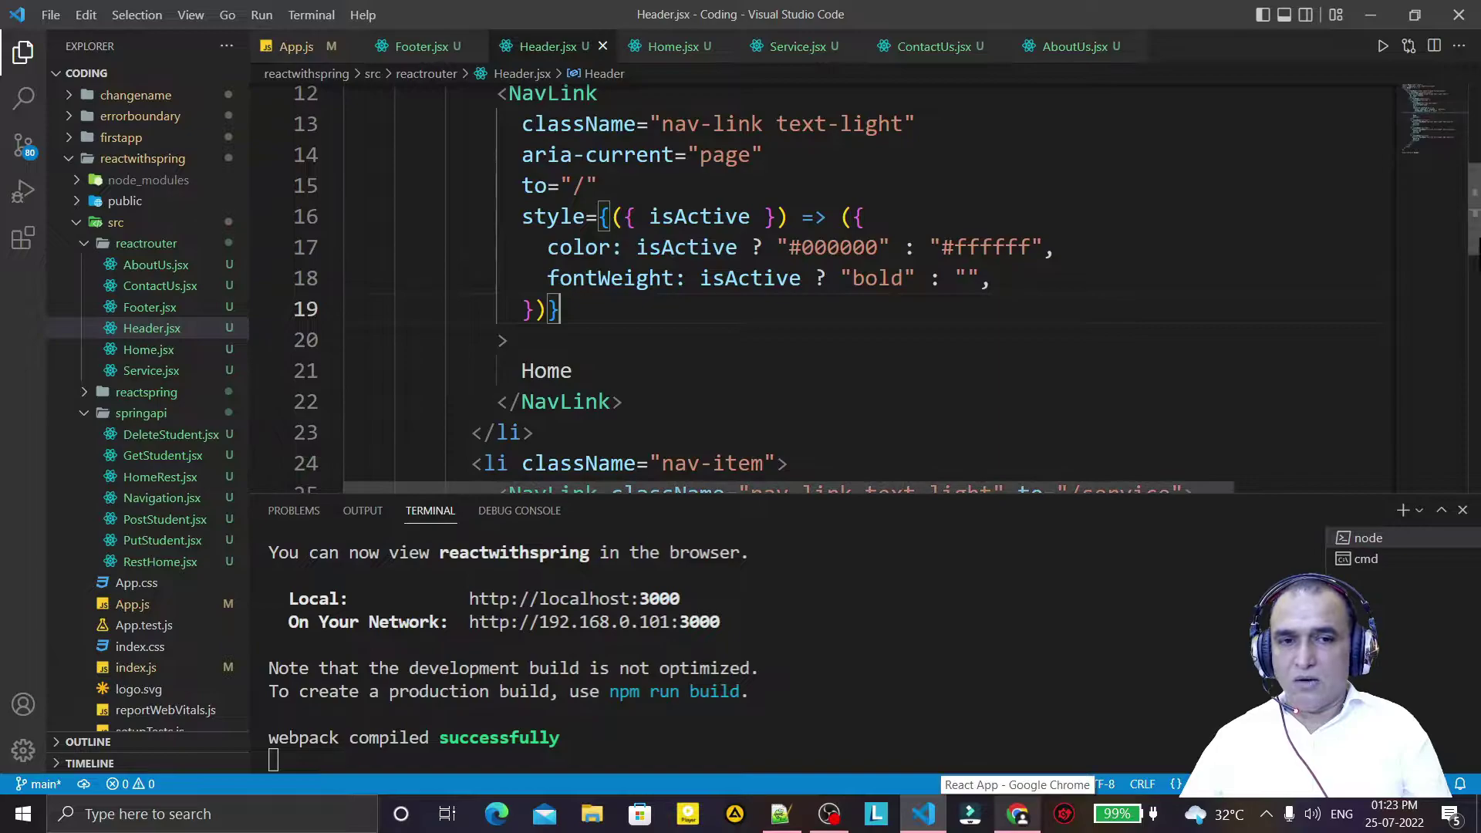
scroll(1475, 198, "up", 2)
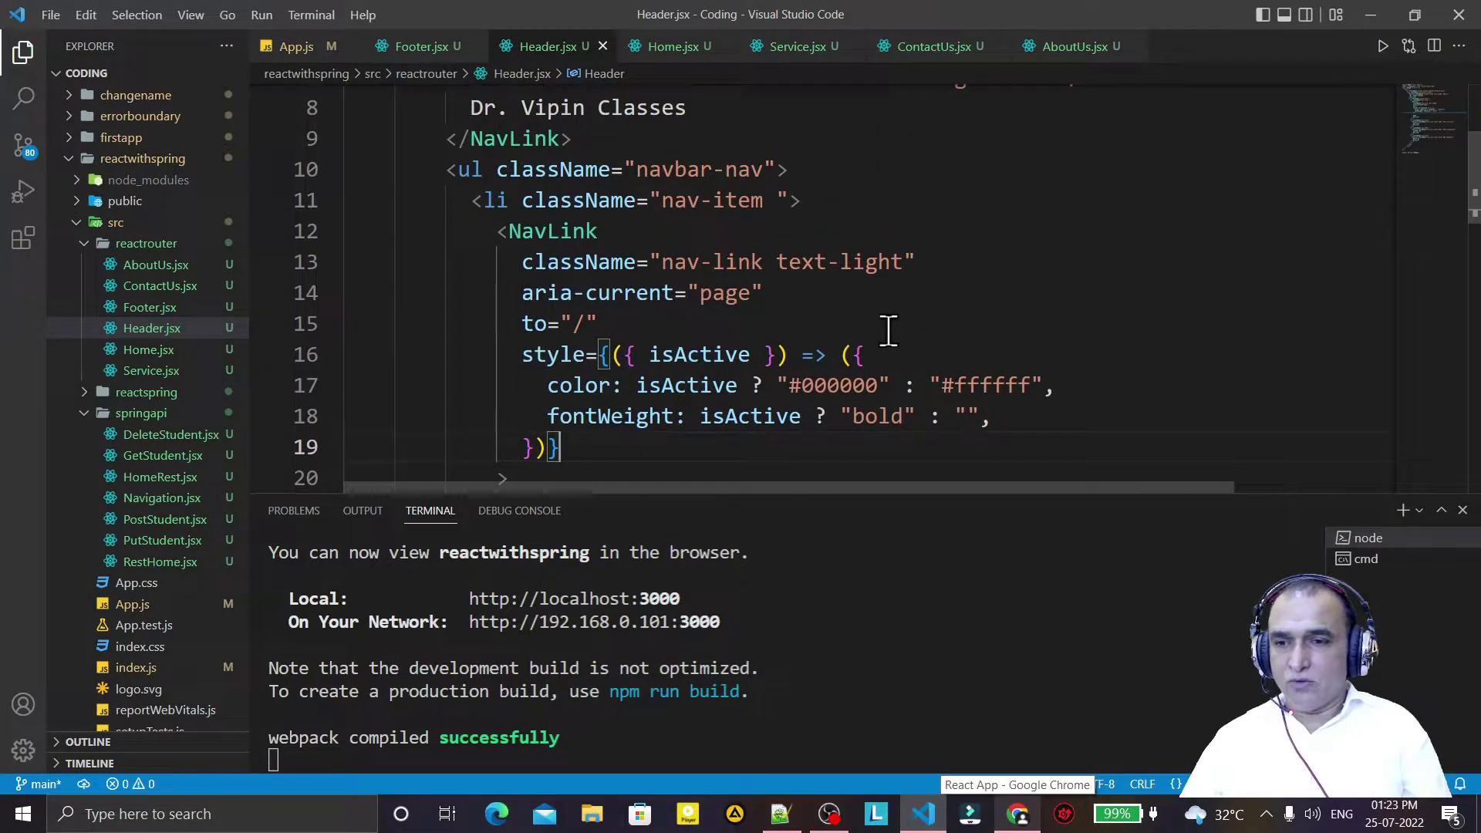
left_click(901, 261)
key("BackSpace")
key("BackSpace")
key("BackSpace")
key("BackSpace")
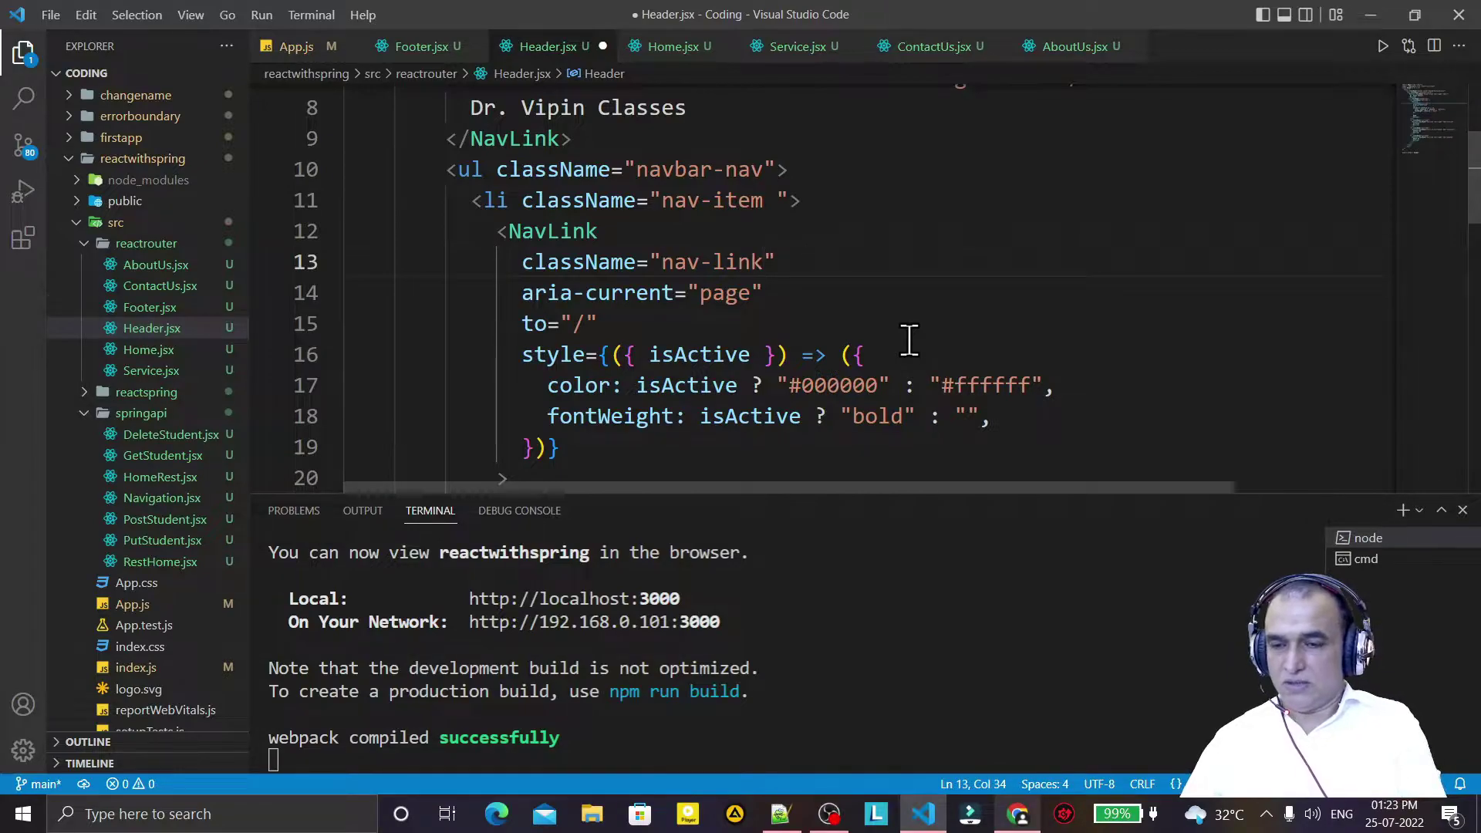
key("ctrl+s")
Toggle twice between Services and Home in Chrome, then return to VS Code
left_click(1019, 814)
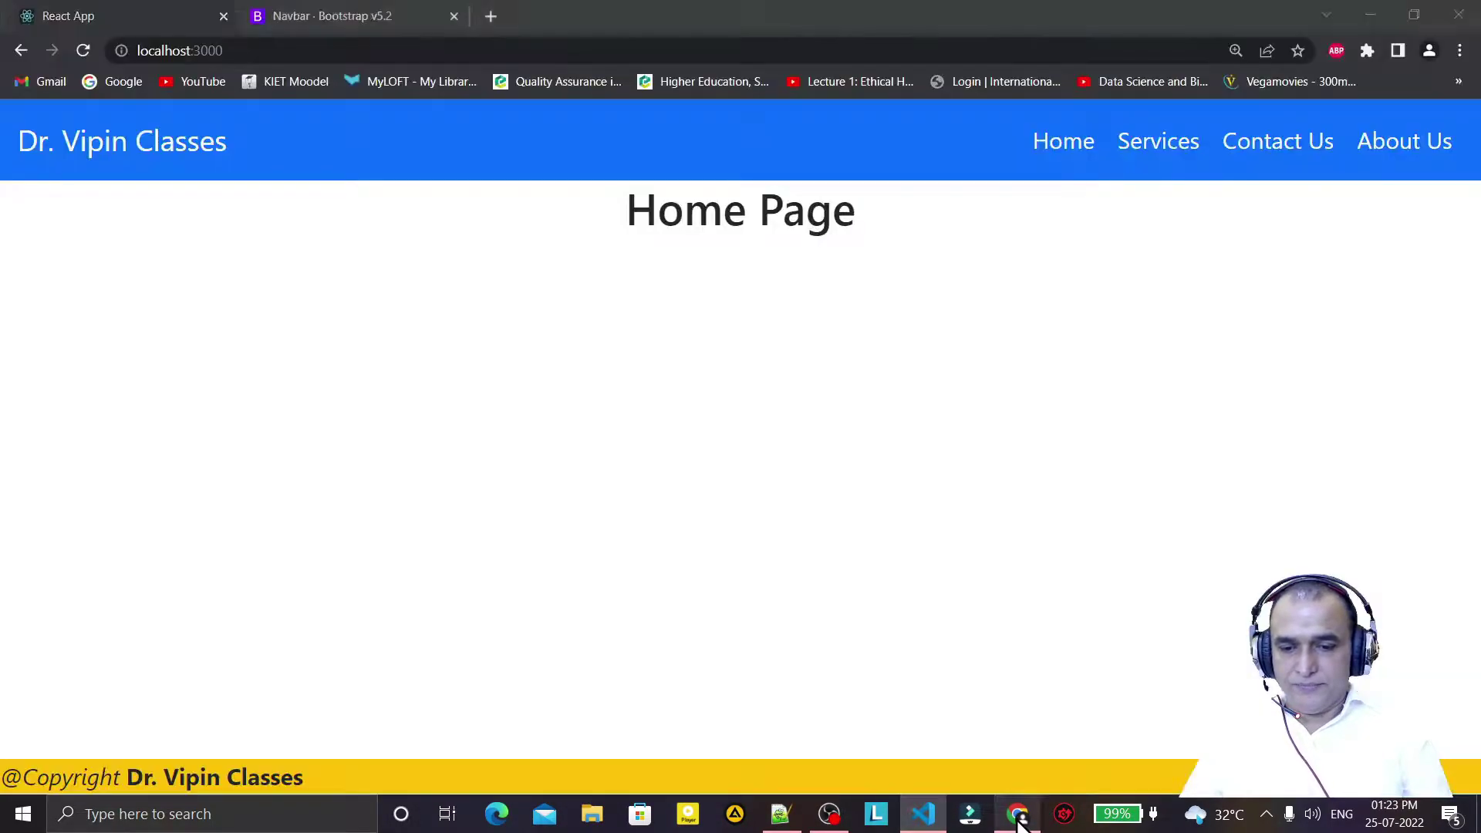
left_click(1148, 149)
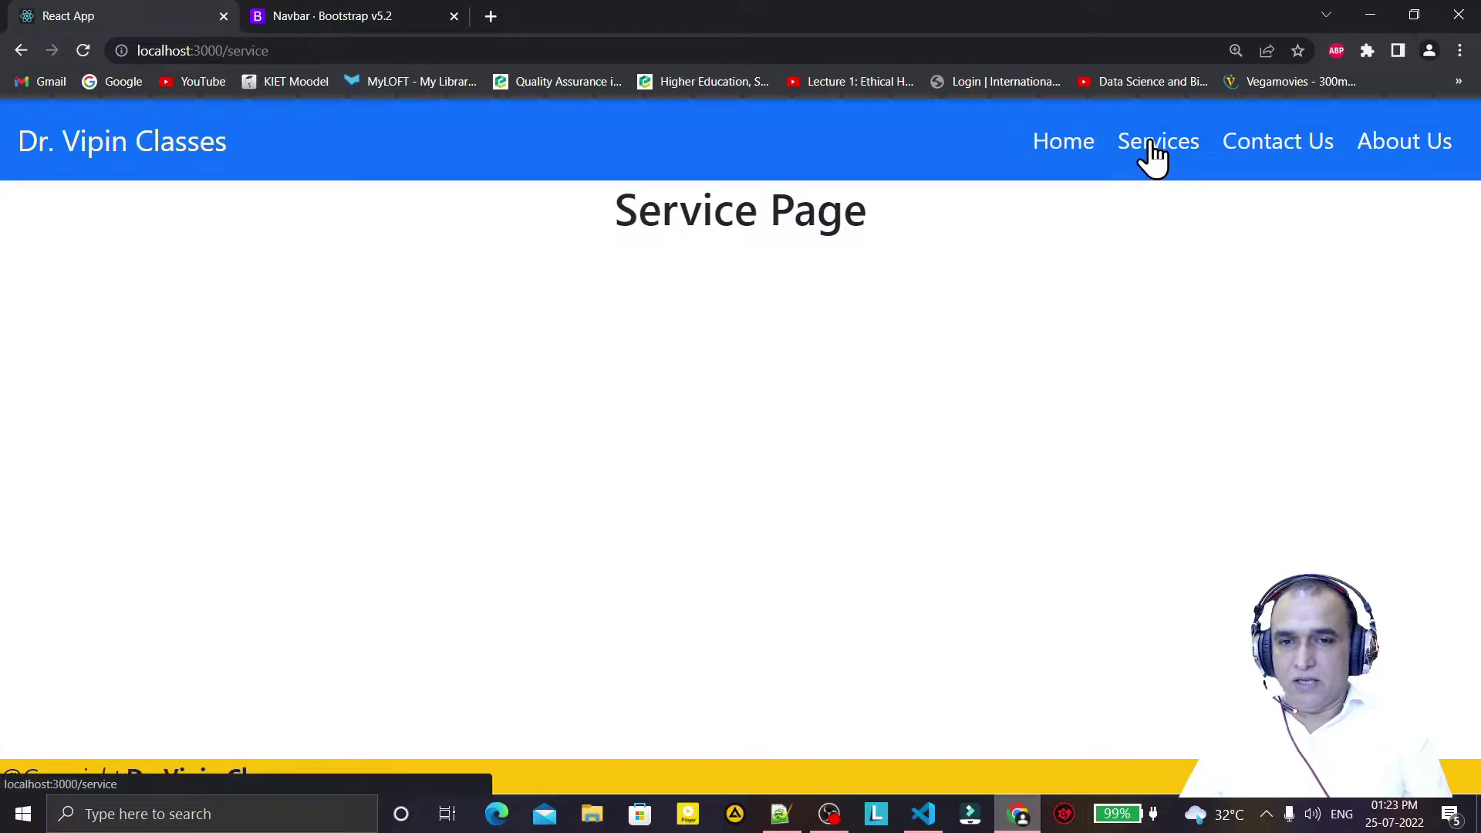
left_click(1066, 162)
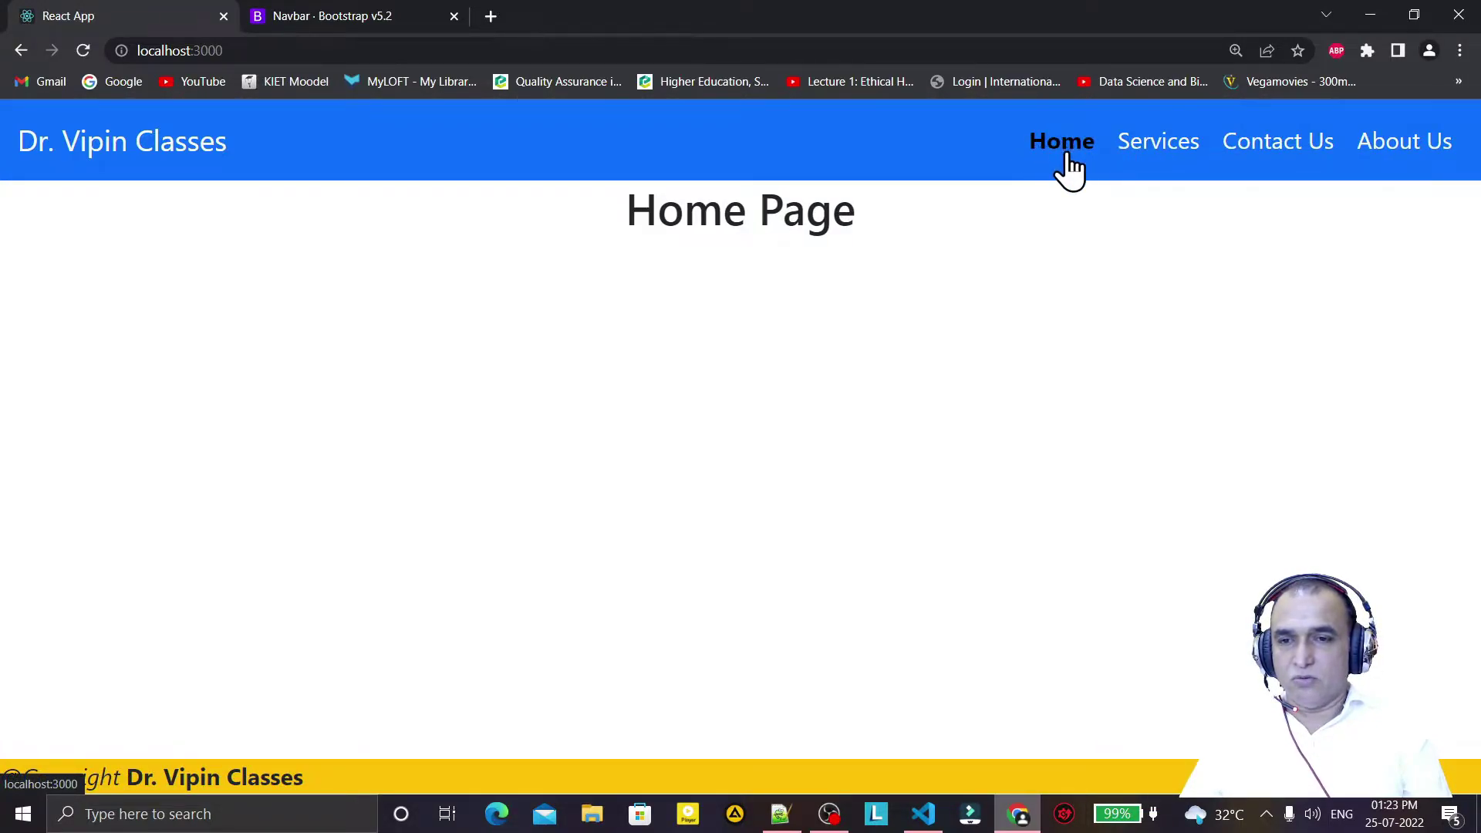
left_click(1142, 155)
left_click(1065, 155)
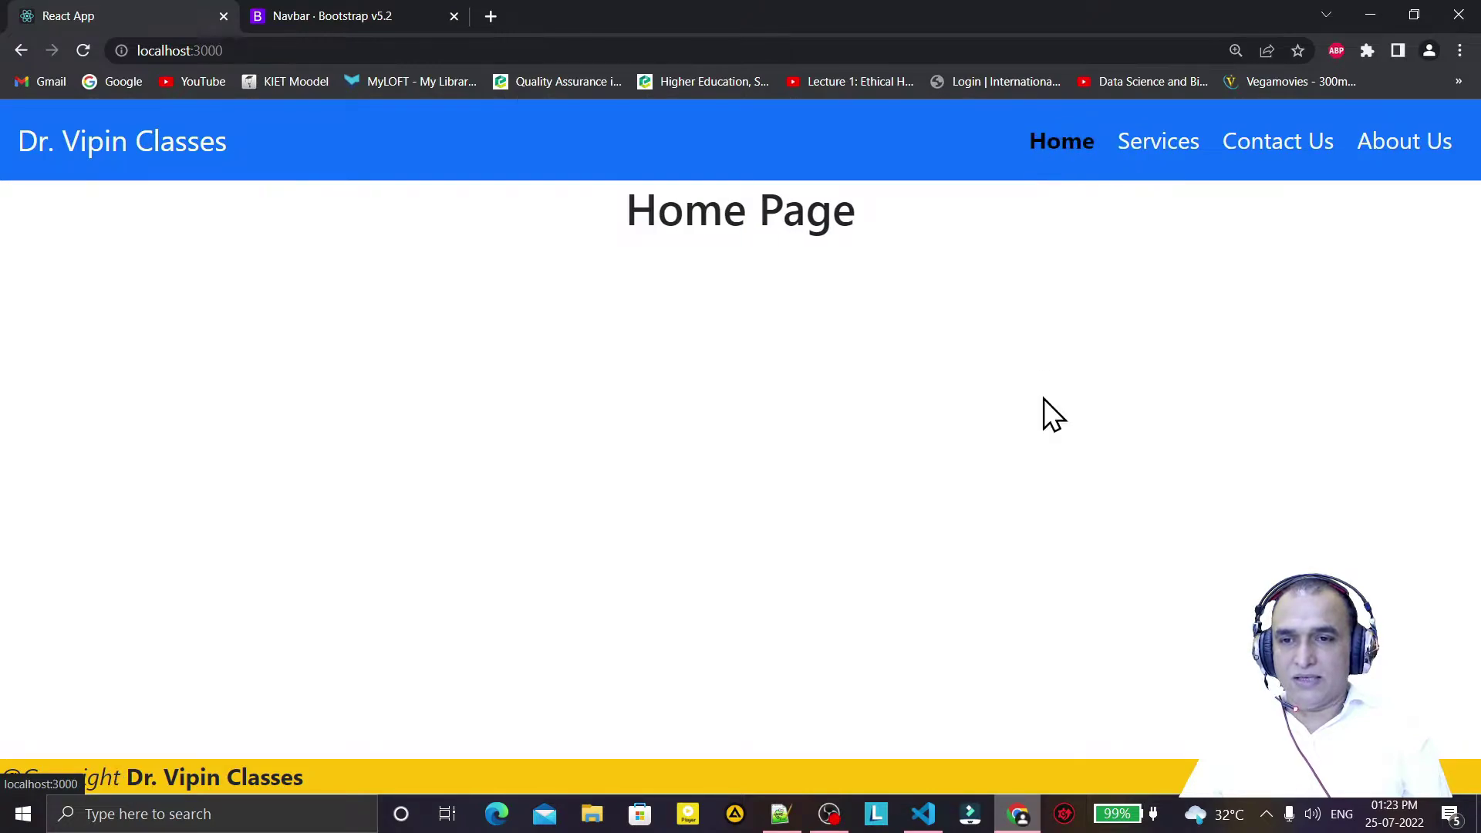
left_click(923, 814)
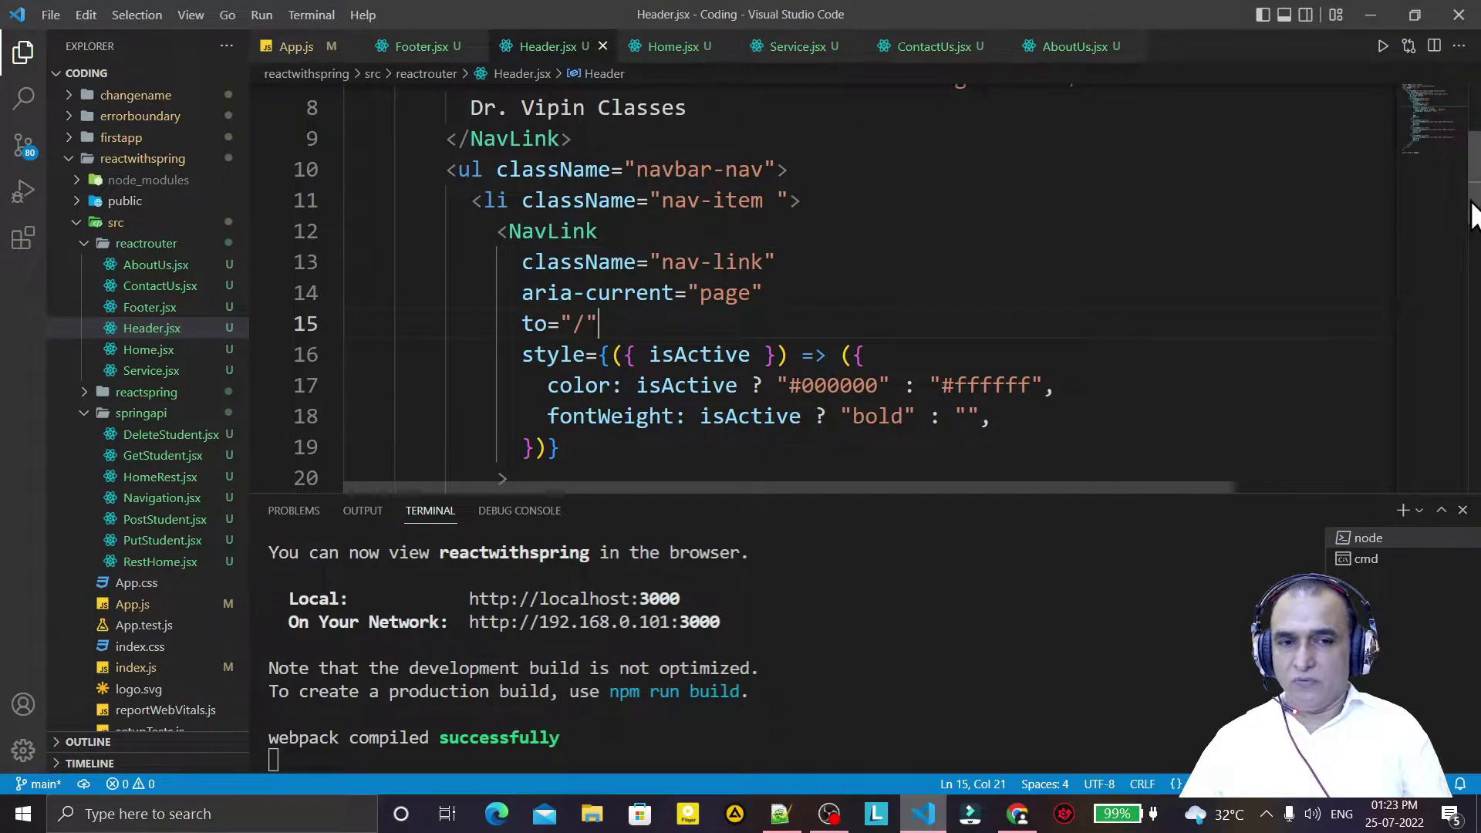
left_click_drag(1474, 215, 1476, 295)
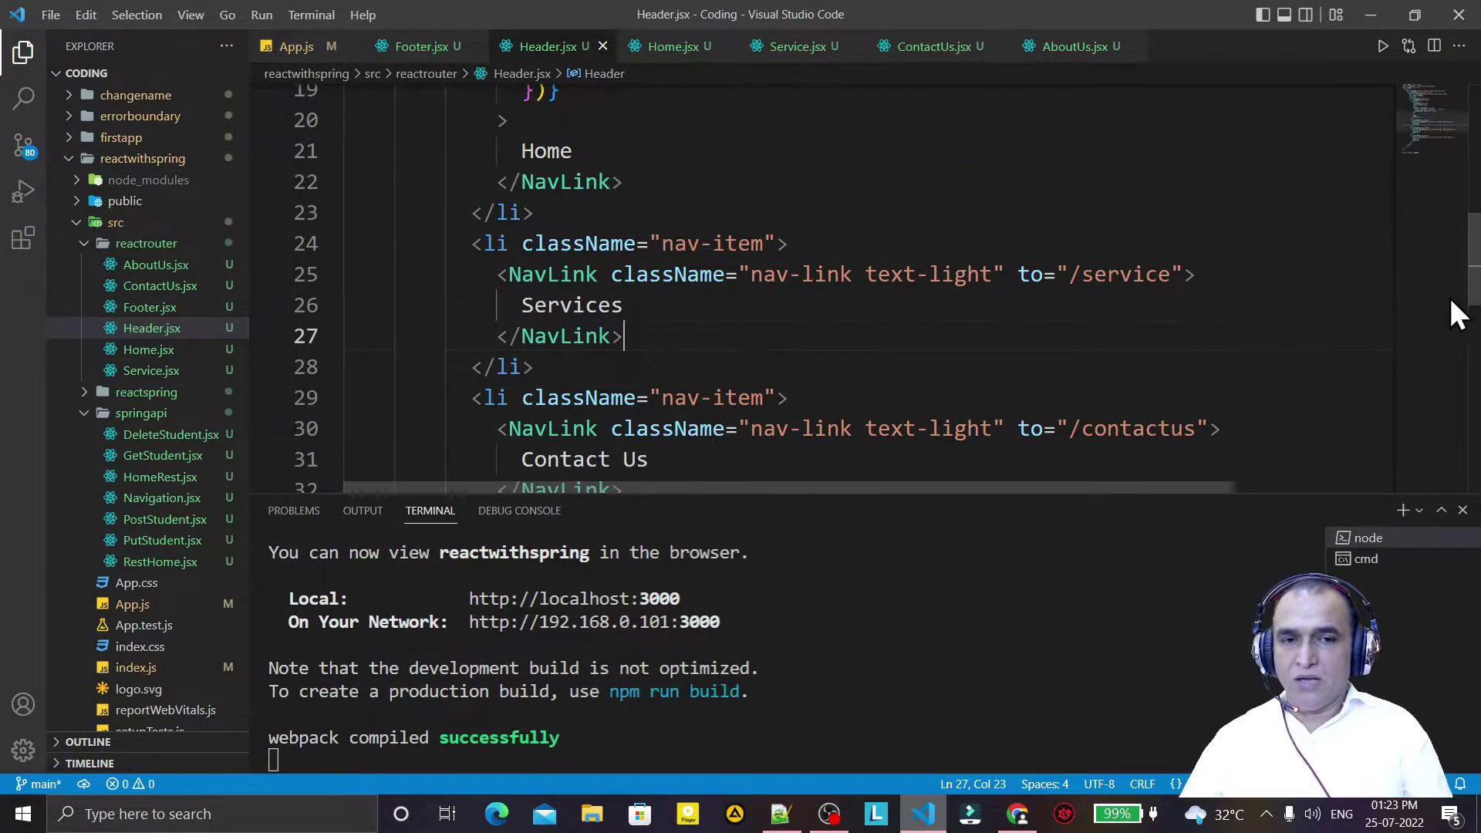
left_click_drag(1476, 296, 1477, 174)
Declare const activeLink = ({ isActive }) => { } at the top of the Header component
left_click(691, 160)
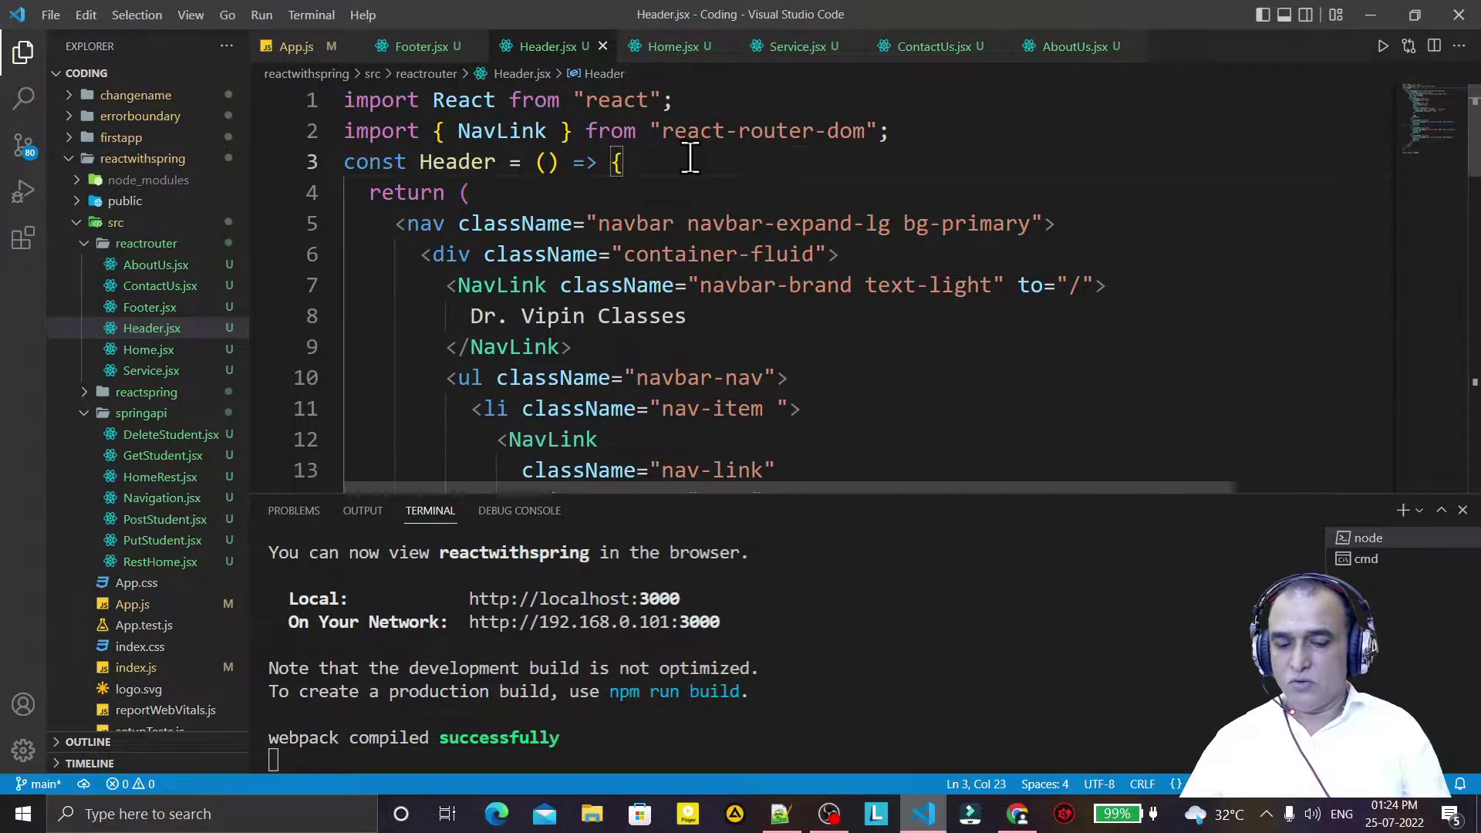
key("Return")
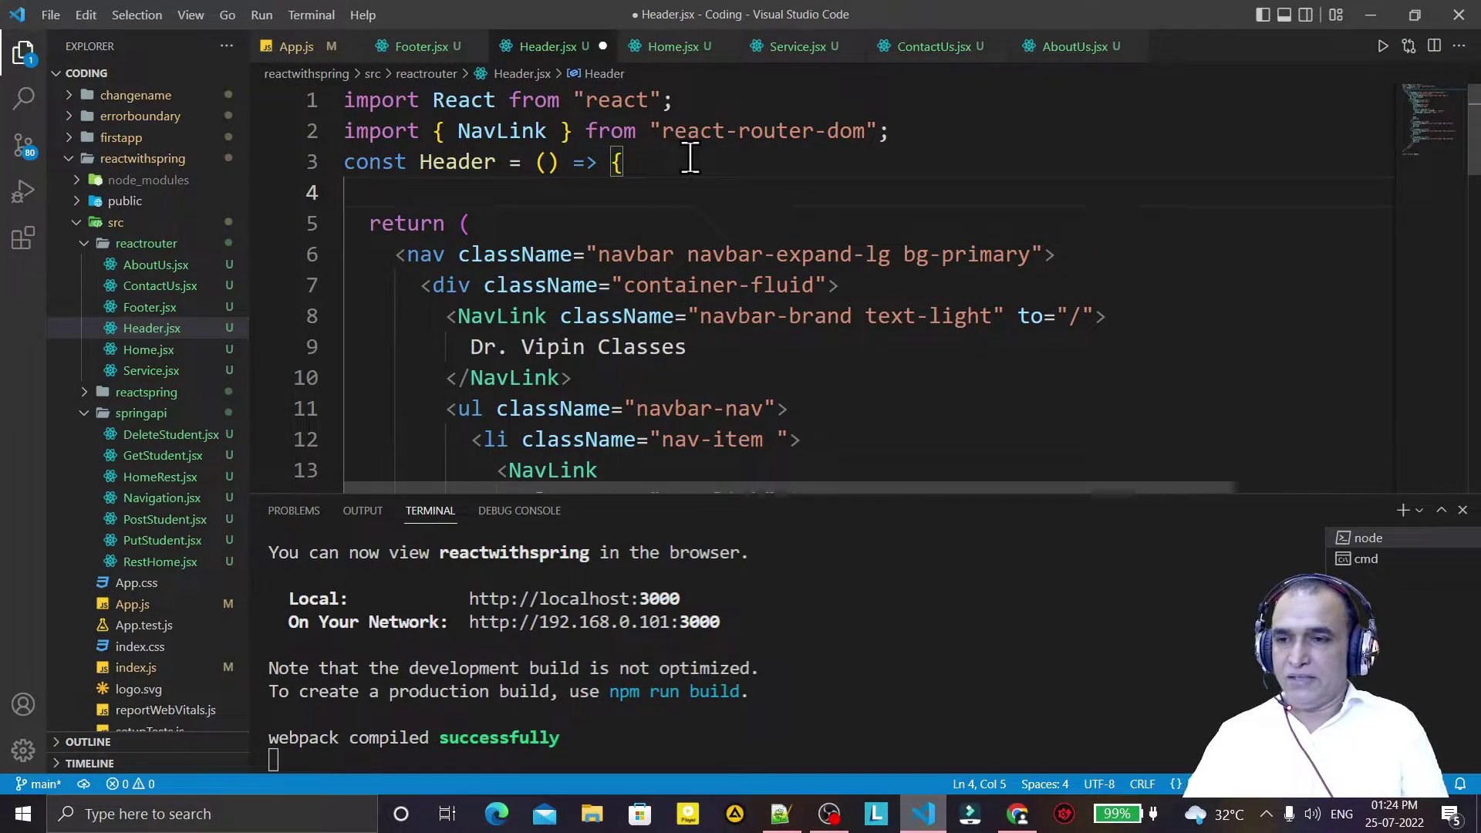
type("const ")
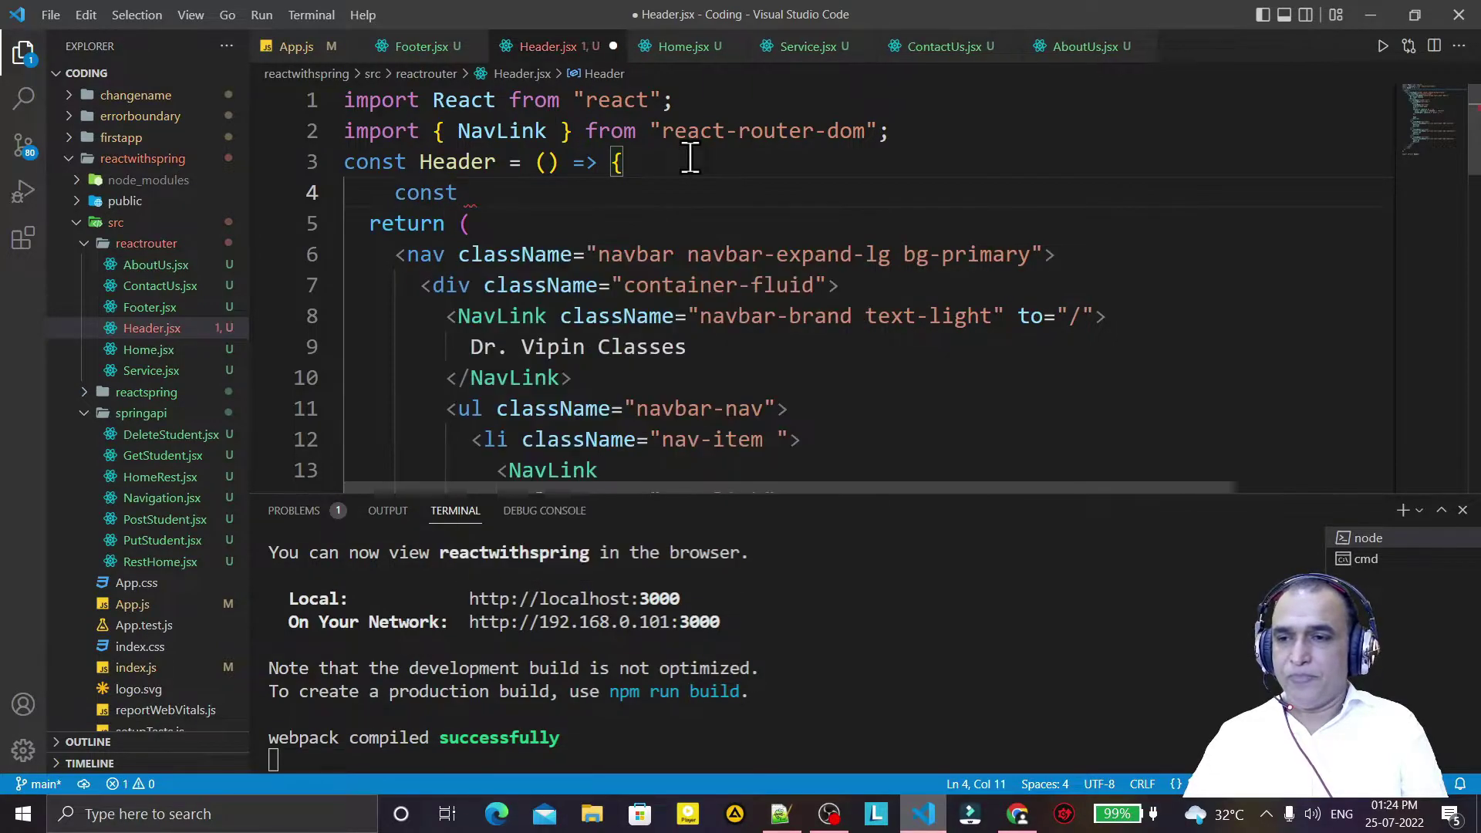
type("ac")
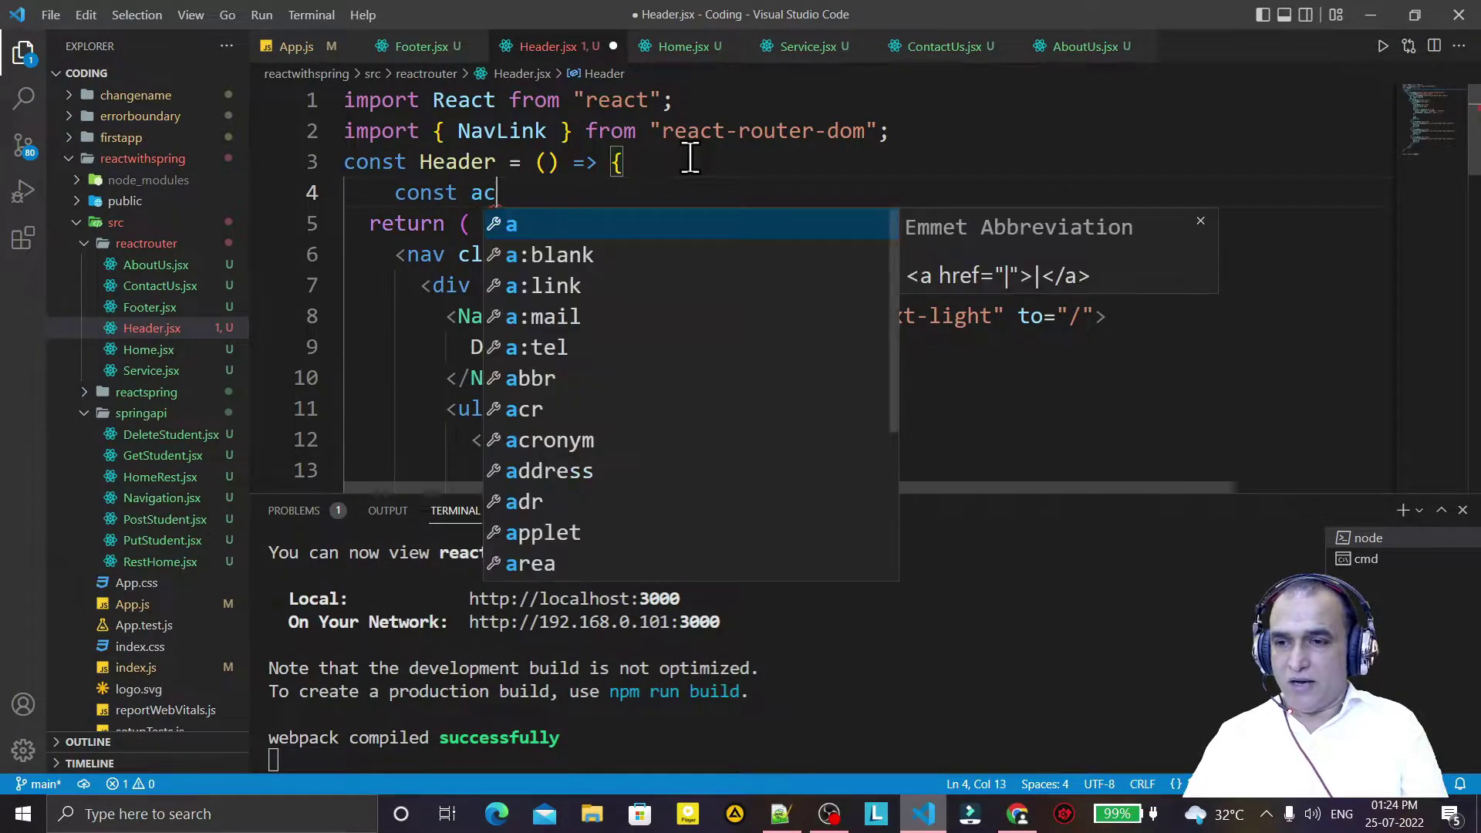
type("tiveLink=")
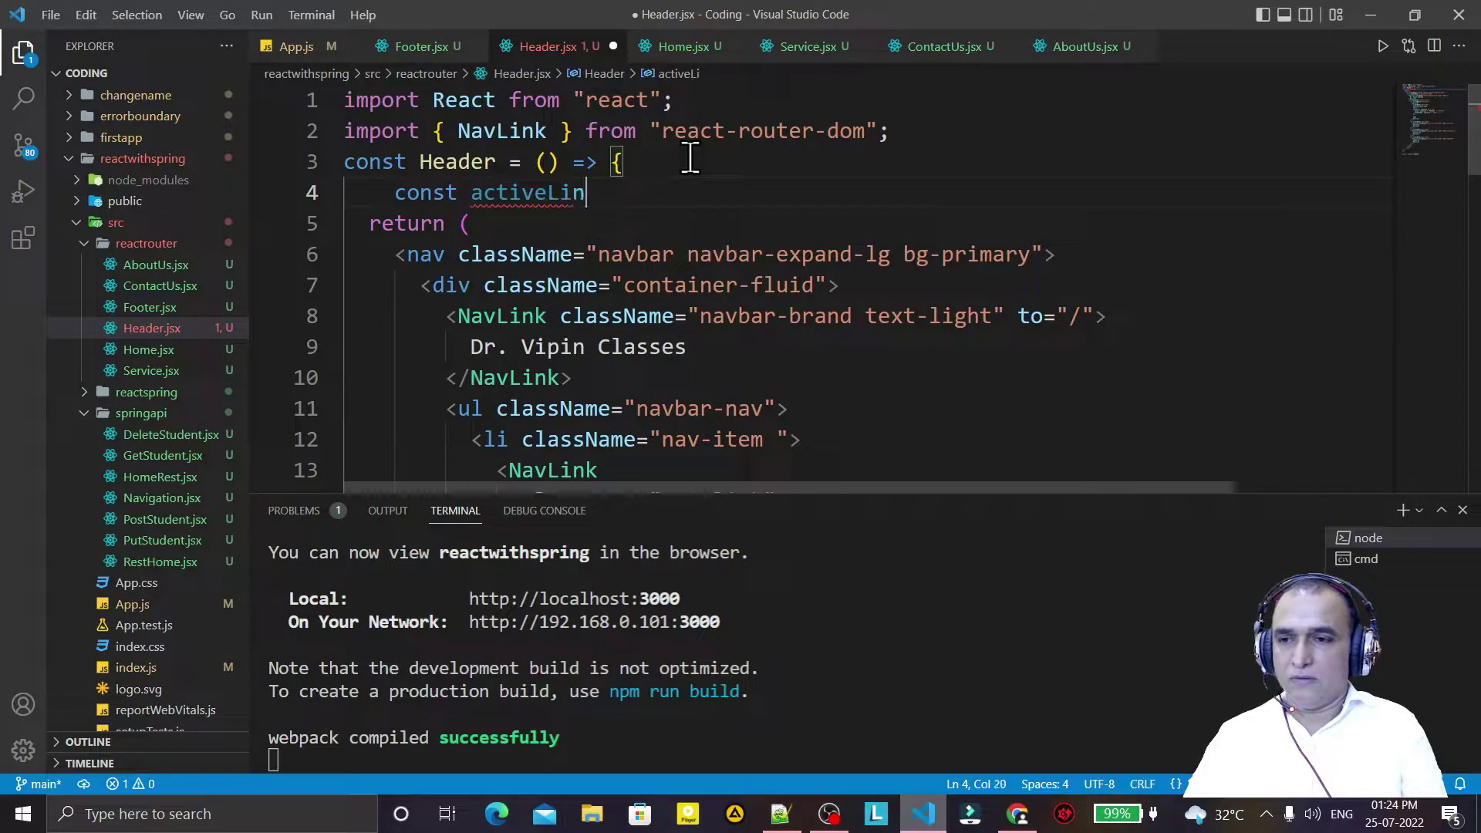
type("()=>")
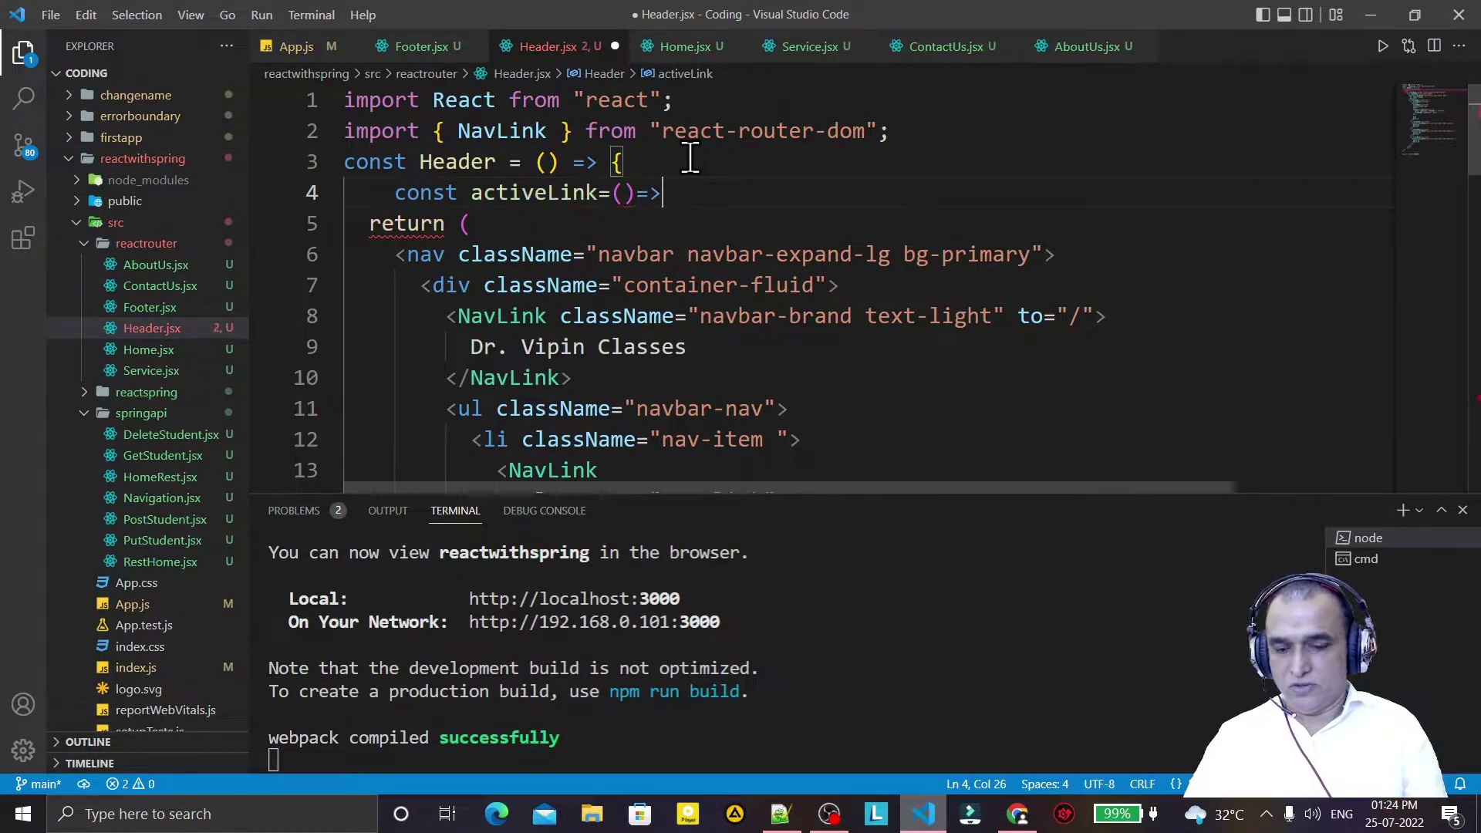
type("{")
key("Return")
key("Up")
key("End")
key("Left")
key("Left")
key("Left")
type("{isA")
key("Return")
left_click(843, 244)
scroll(1475, 191, "down", 2)
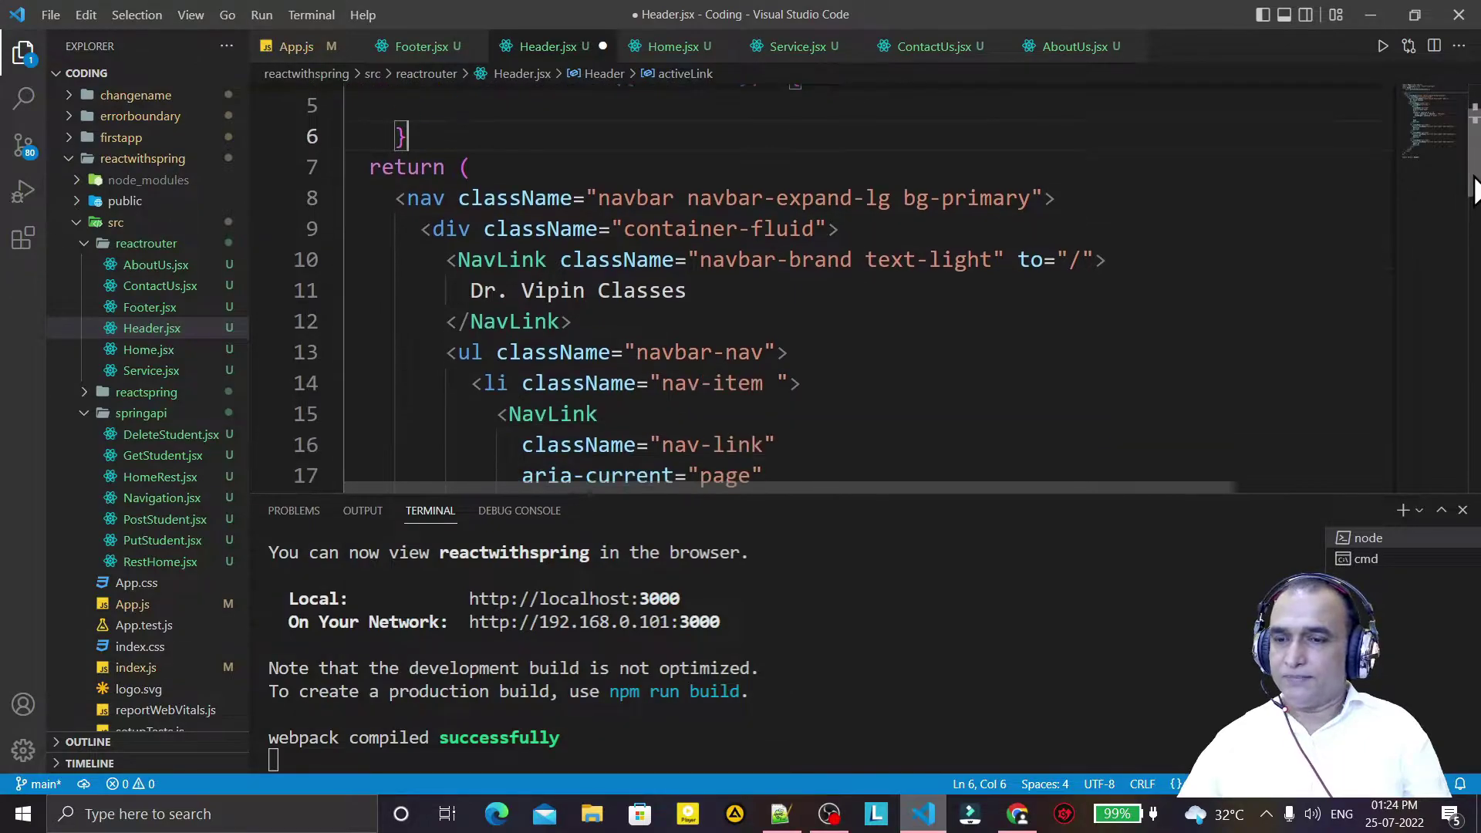
scroll(1475, 191, "down", 2)
scroll(1475, 190, "down", 2)
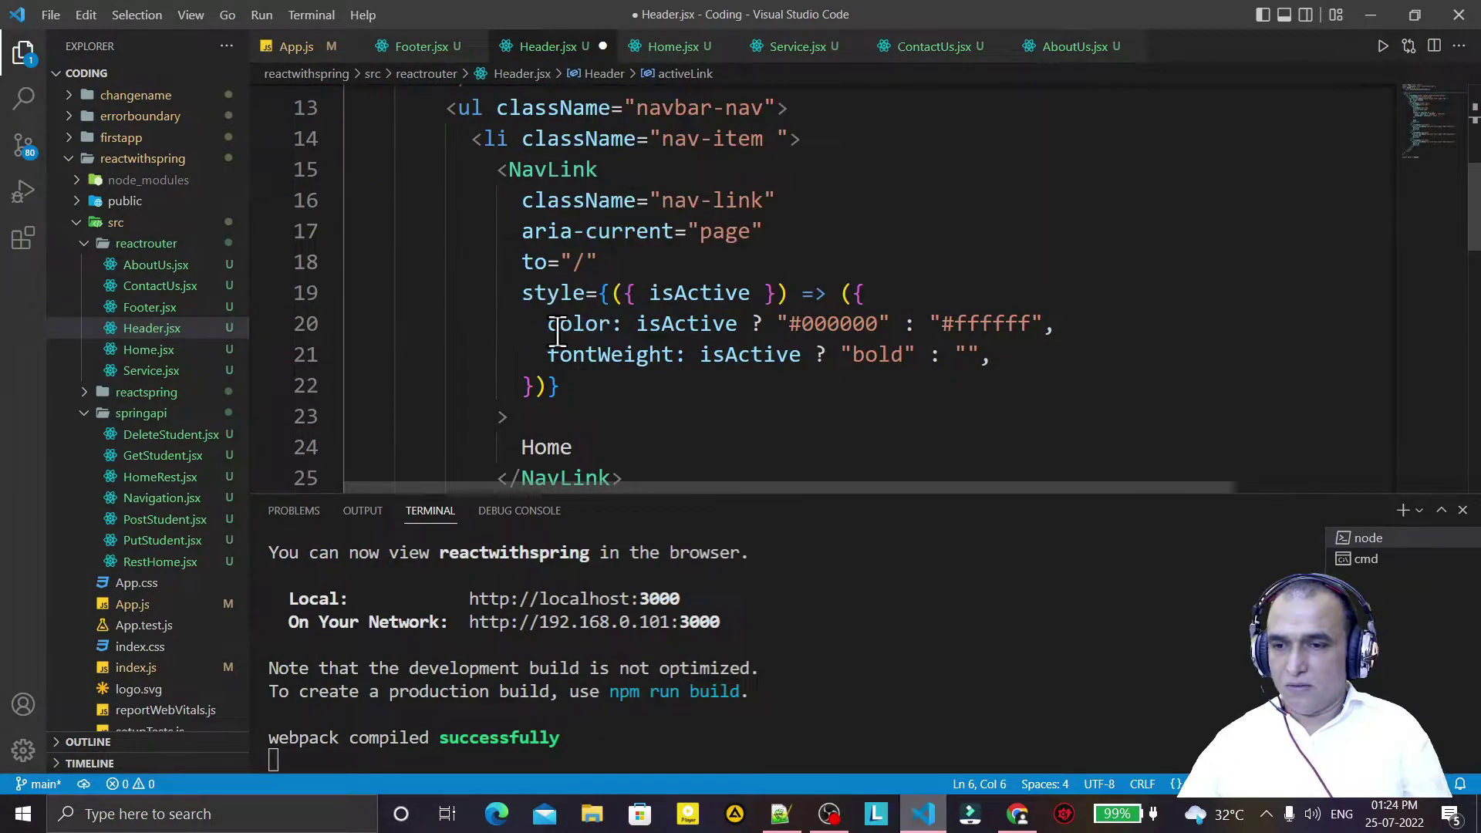
Copy the color and fontWeight rules into activeLink's return object and save
left_click_drag(537, 324, 1023, 361)
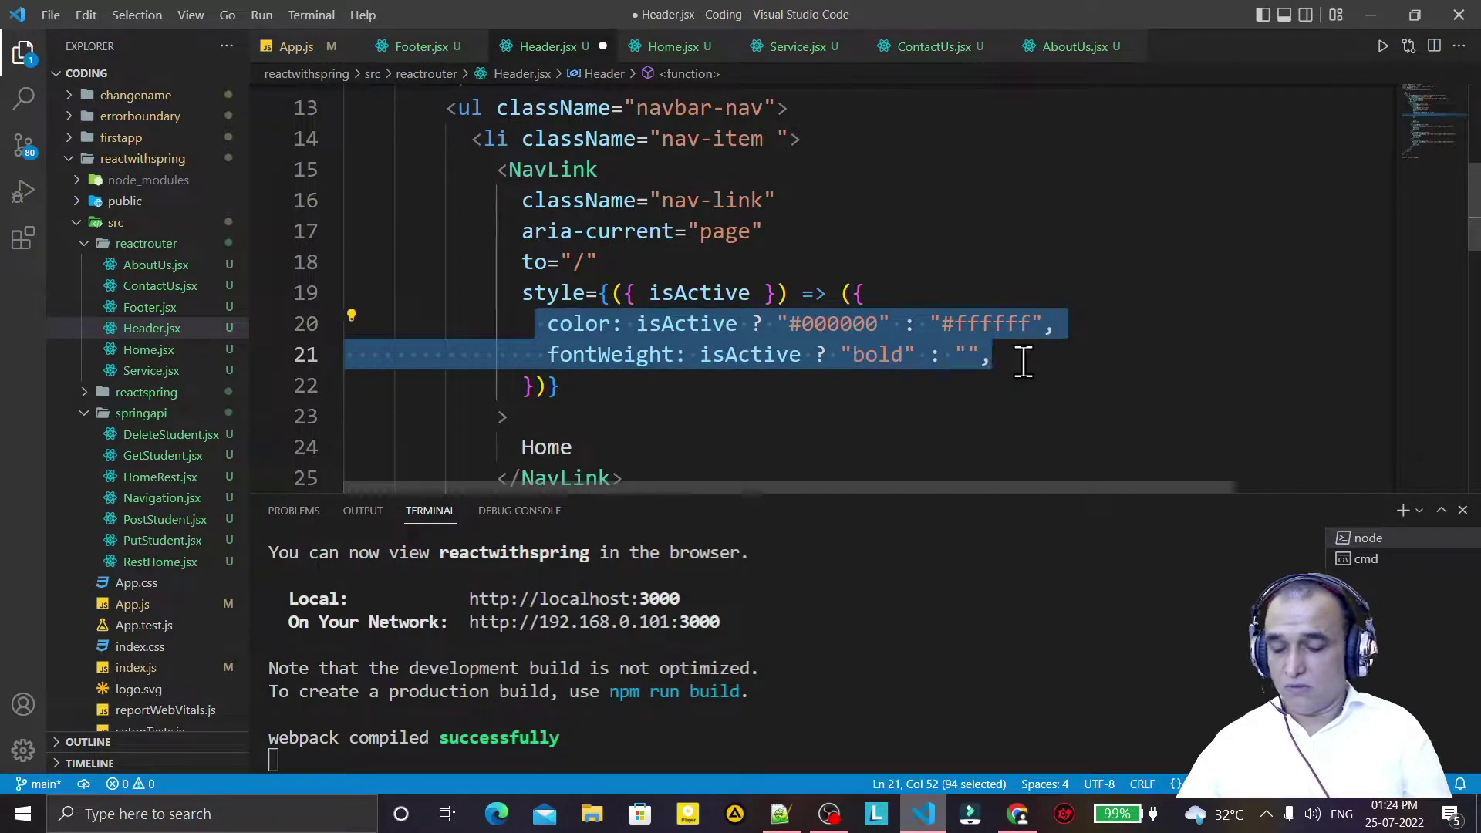
left_click(1469, 162)
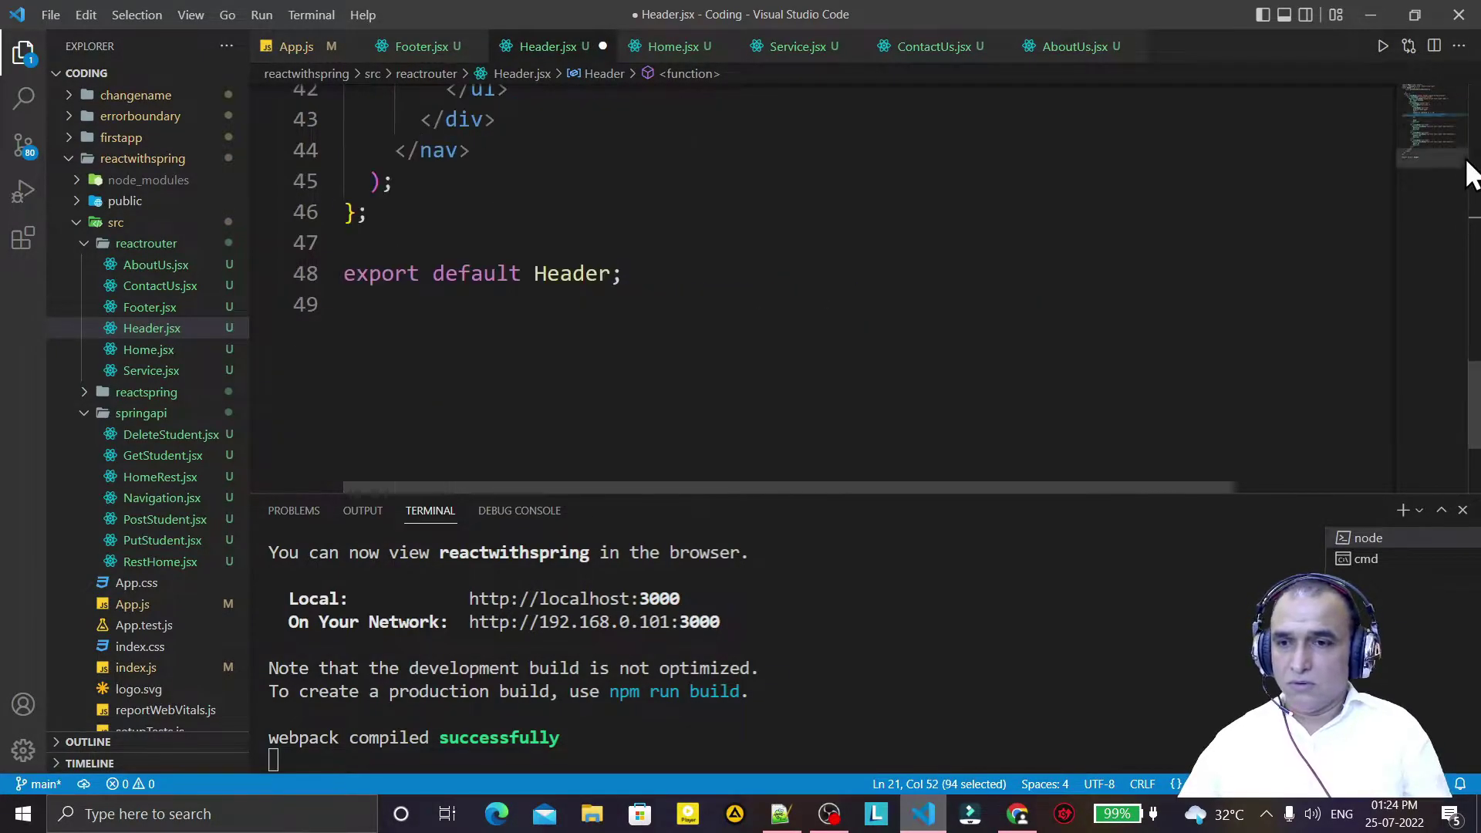
left_click(1470, 204)
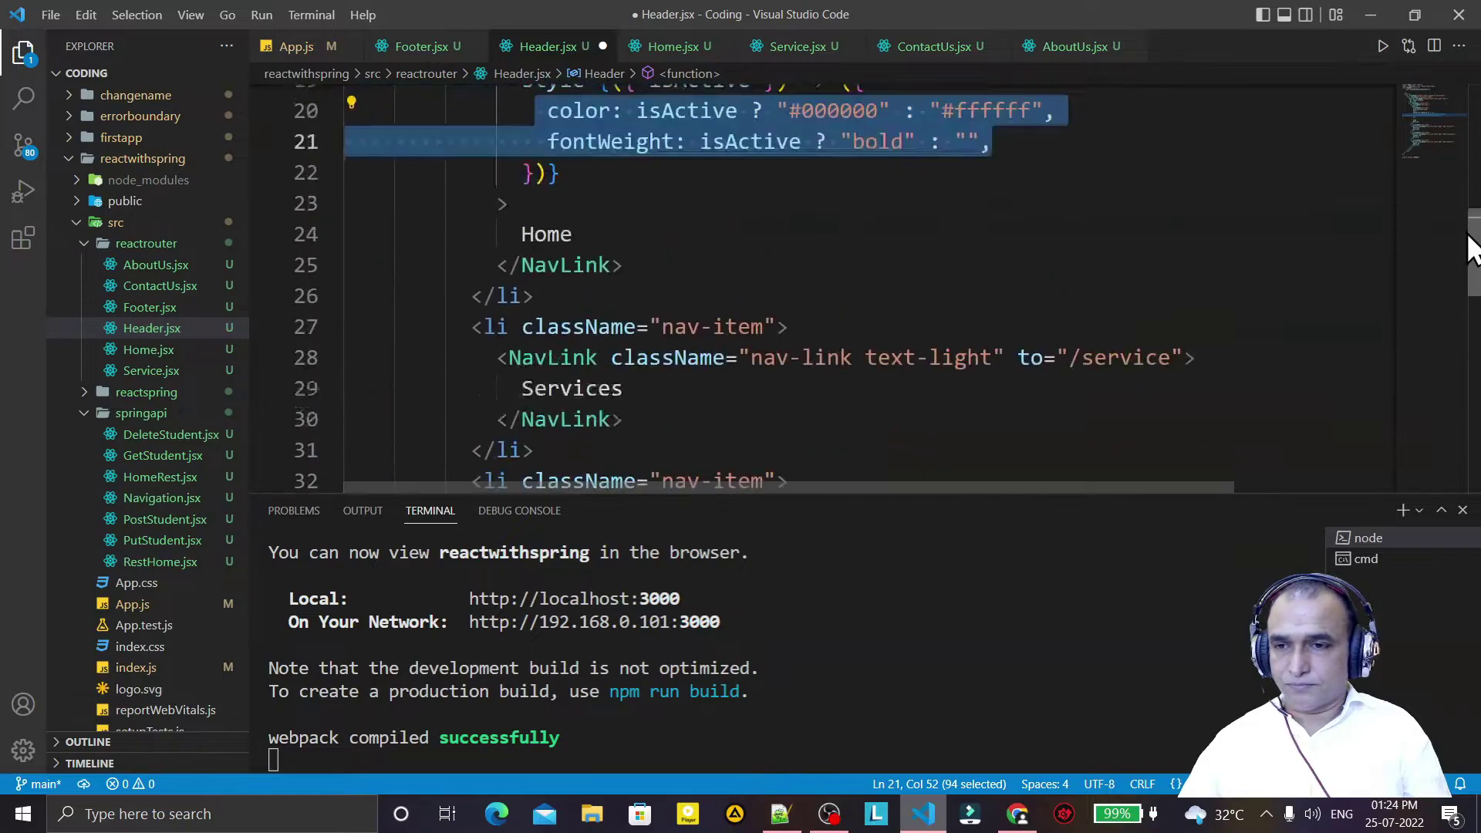
scroll(1470, 199, "up", 4)
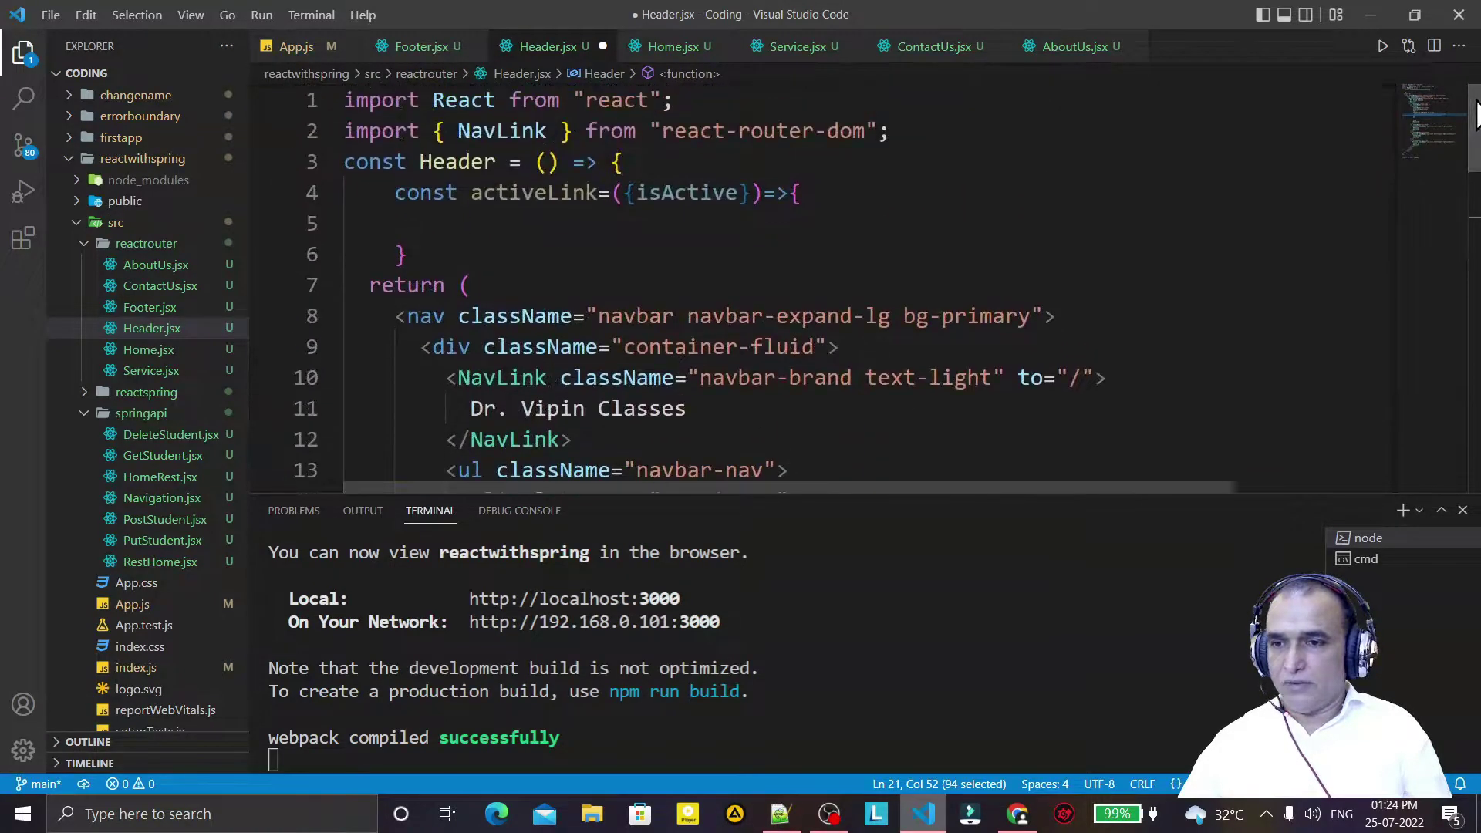
left_click(595, 229)
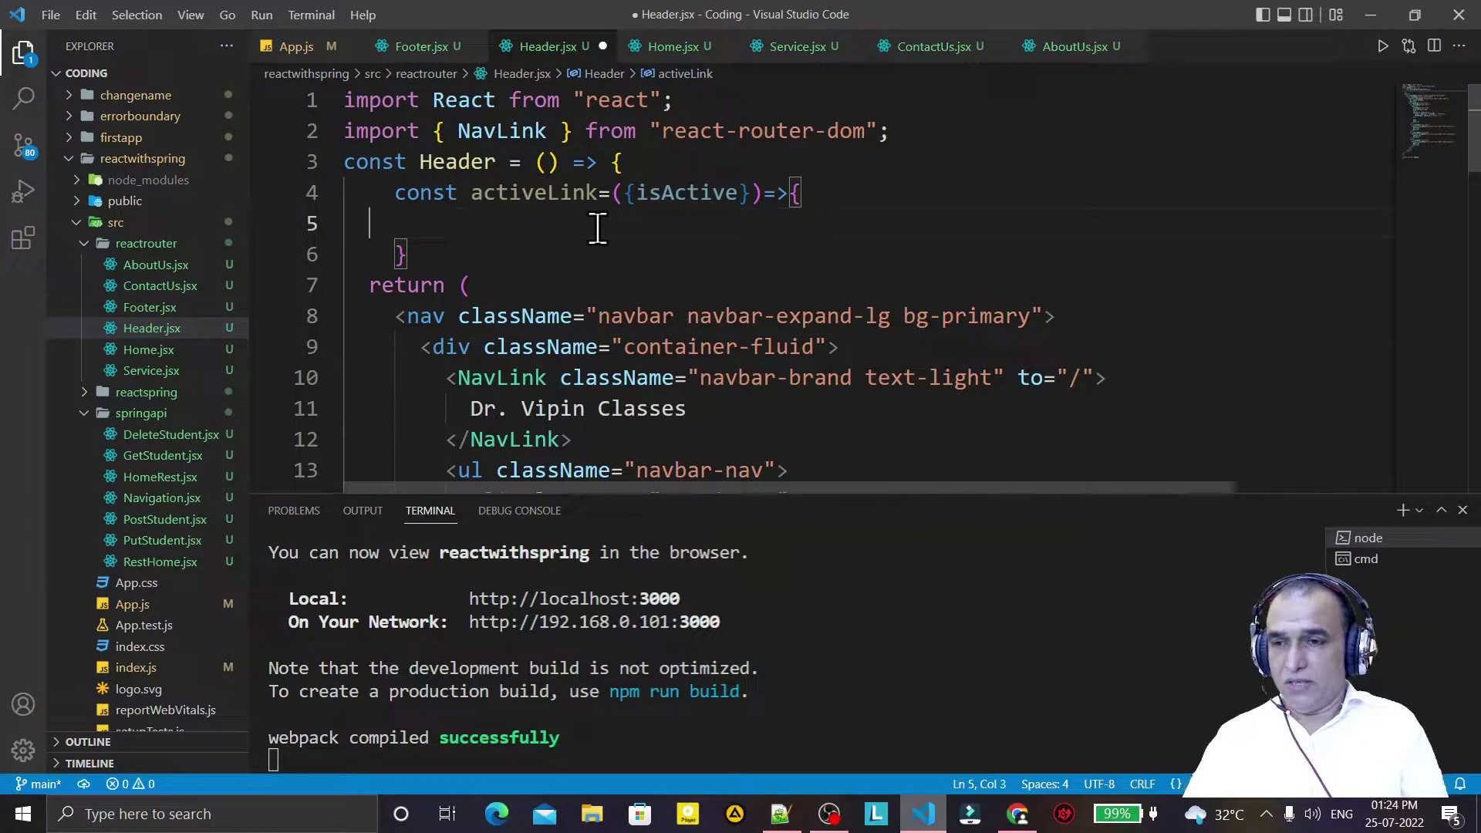
type("return {")
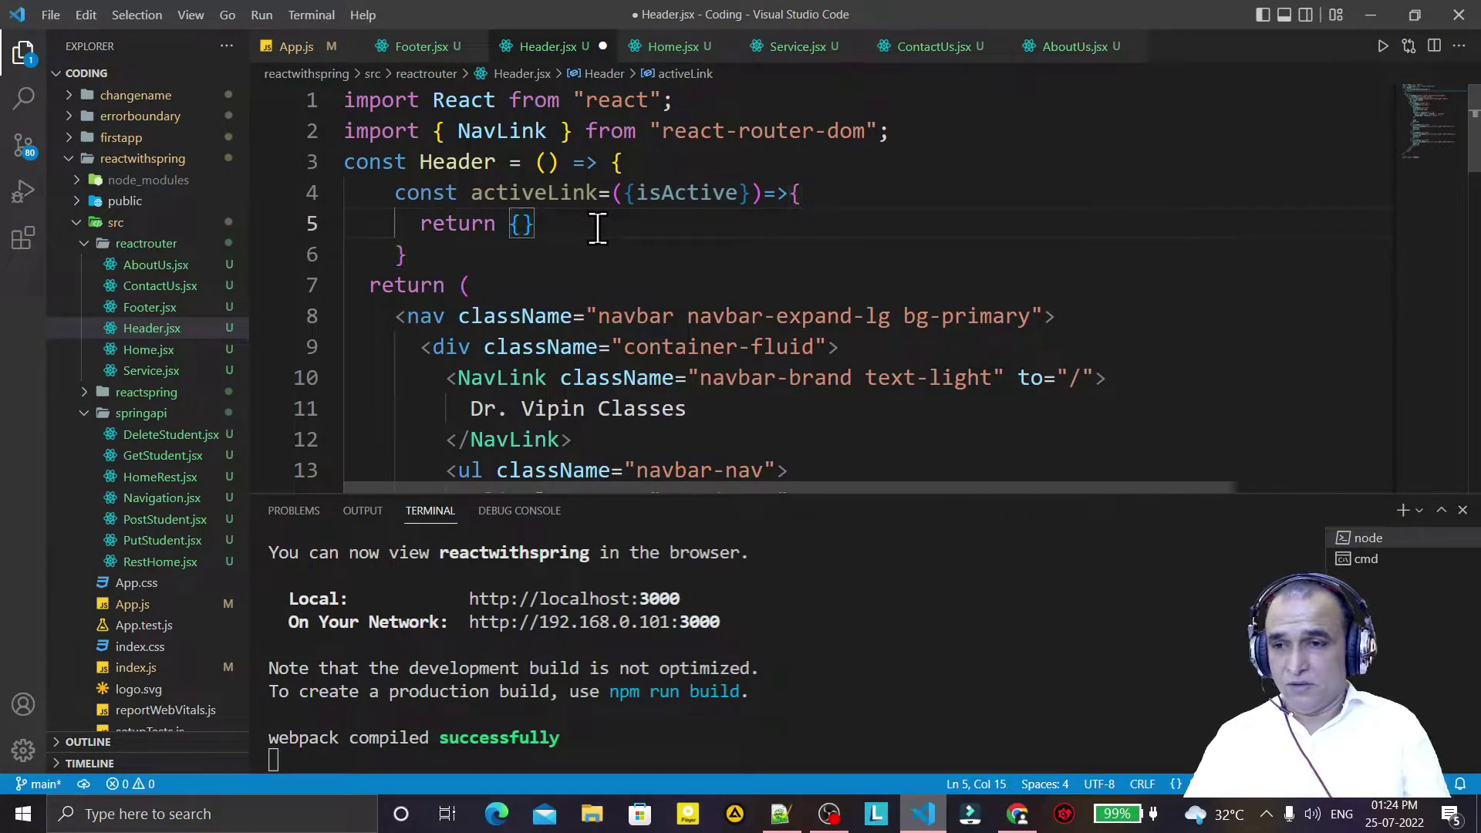
type("color: isActive ? \"#000000\" : \"#ffffff\",       fontWeight: isActive ? \"bold\" : \"\",")
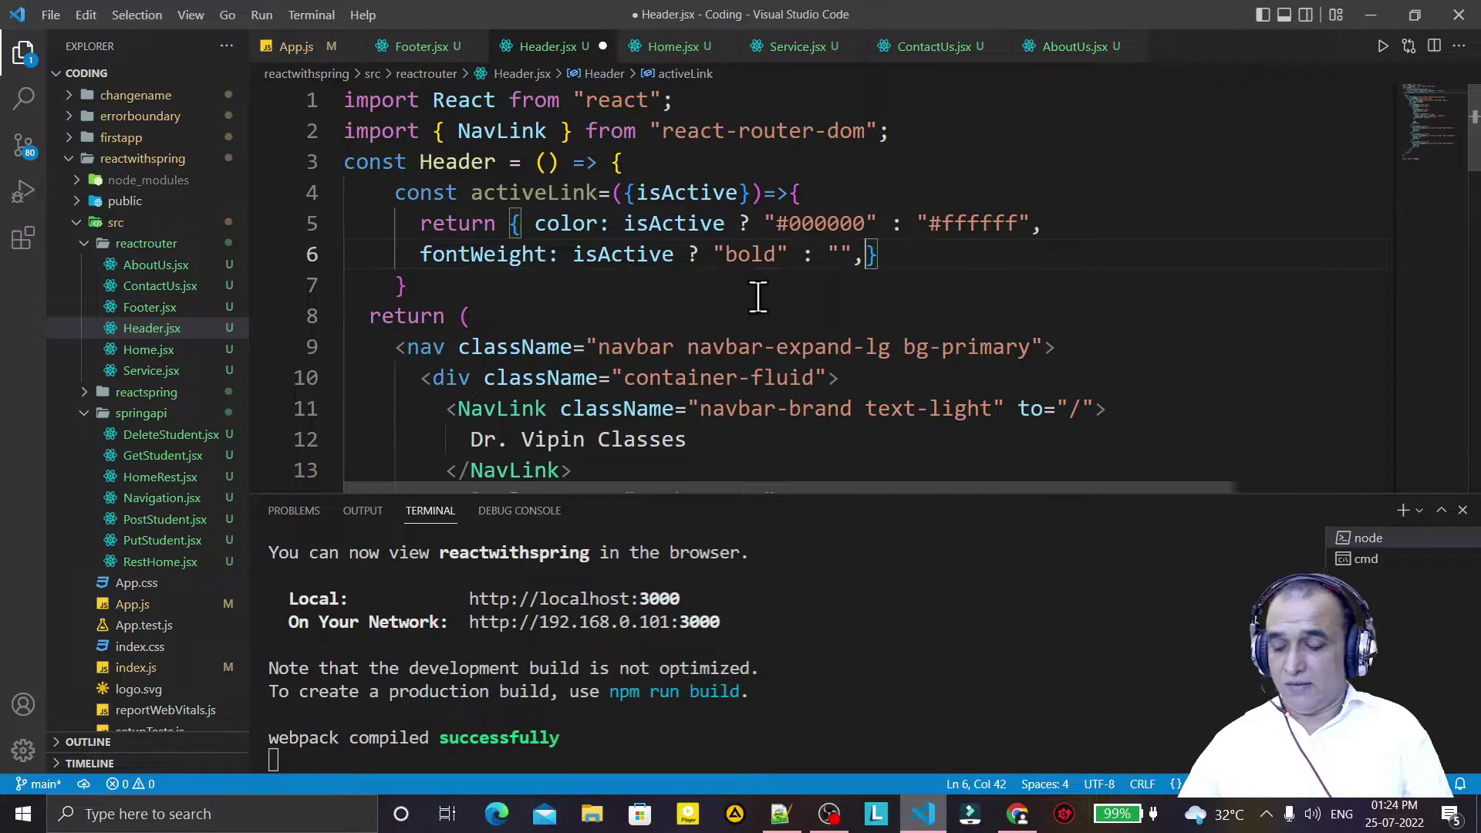
key("ctrl+s")
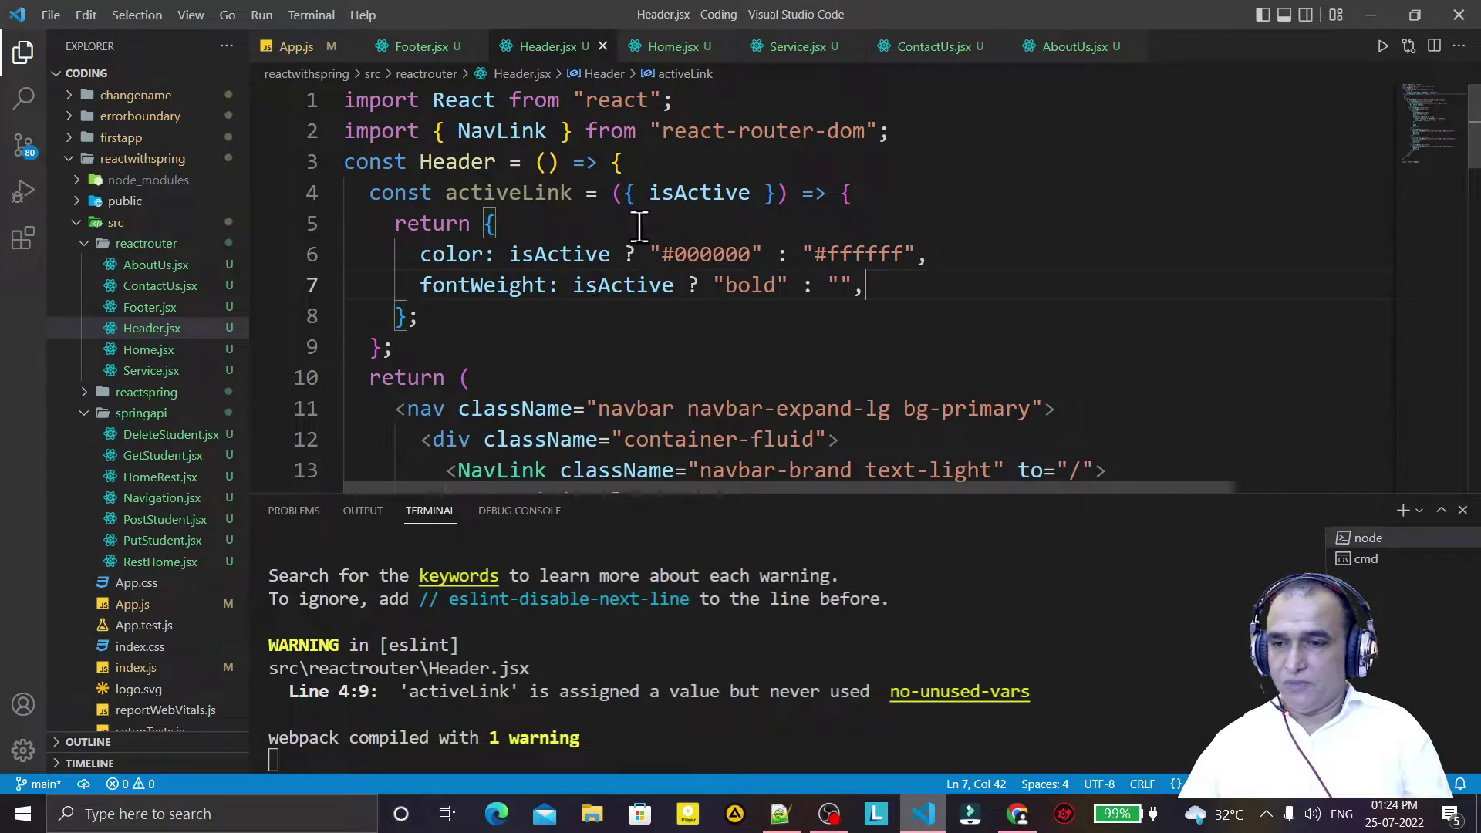
left_click(1015, 315)
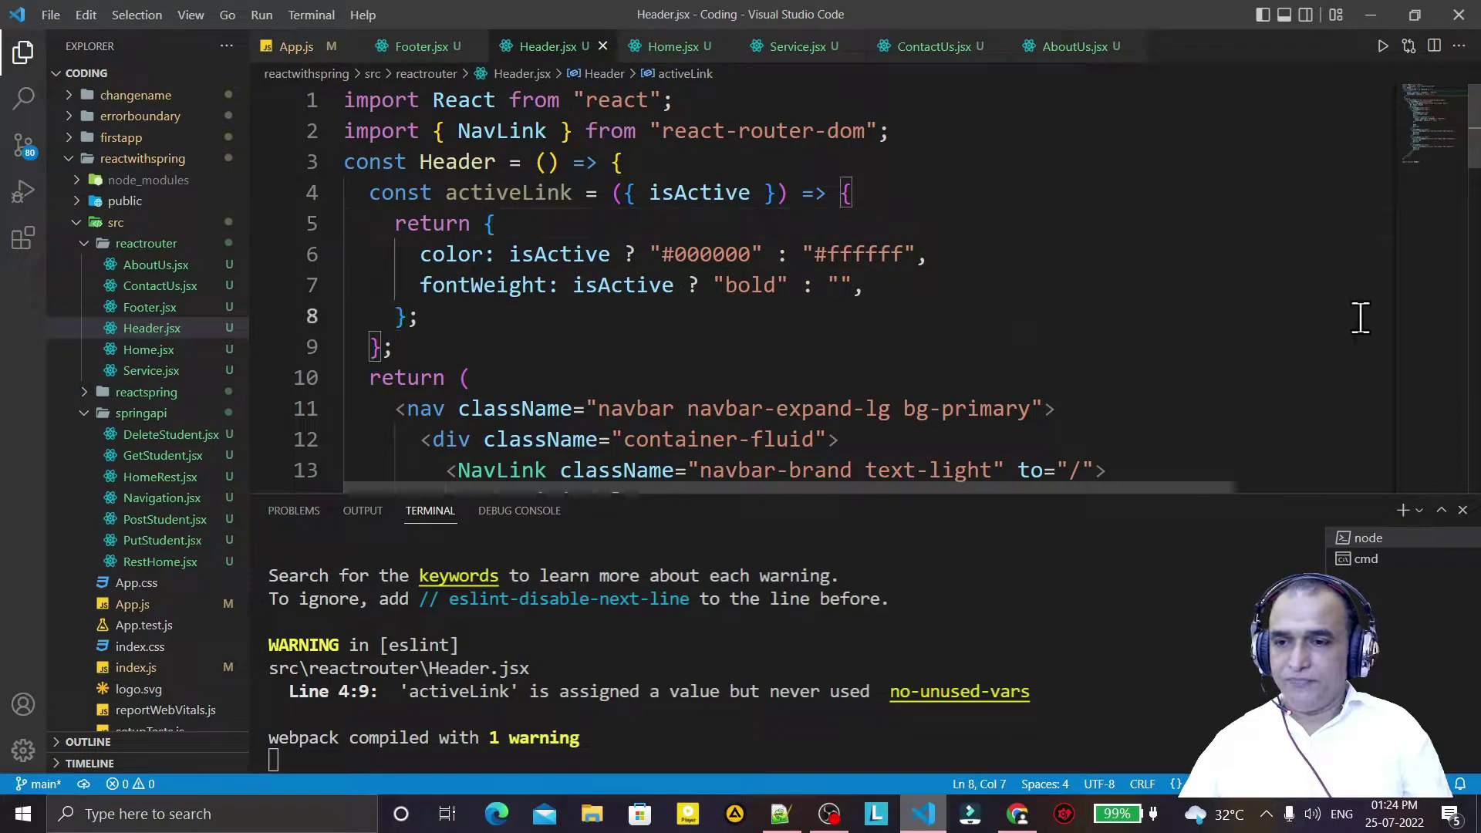
scroll(1473, 162, "down", 1)
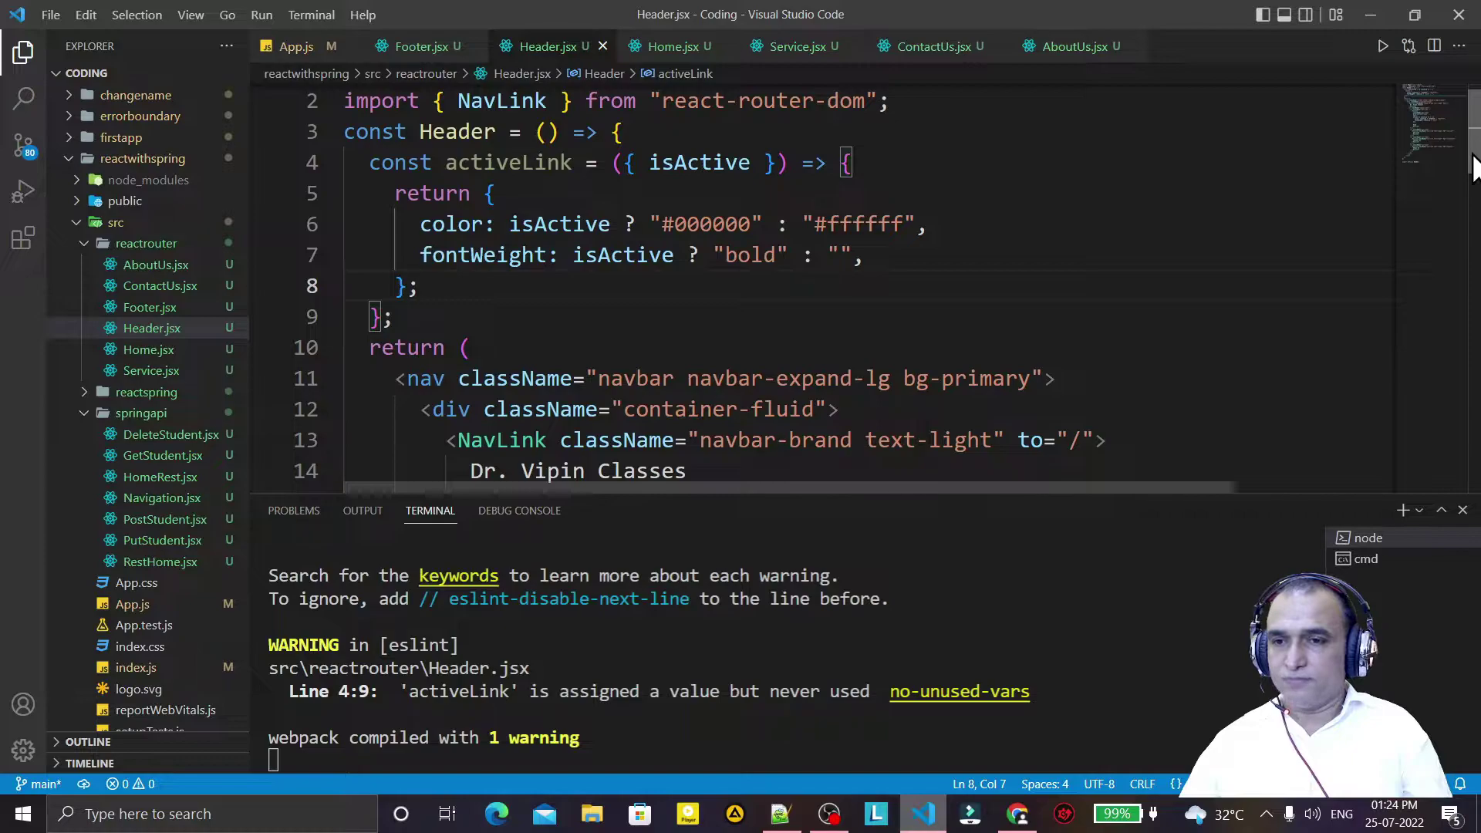
scroll(1475, 165, "down", 5)
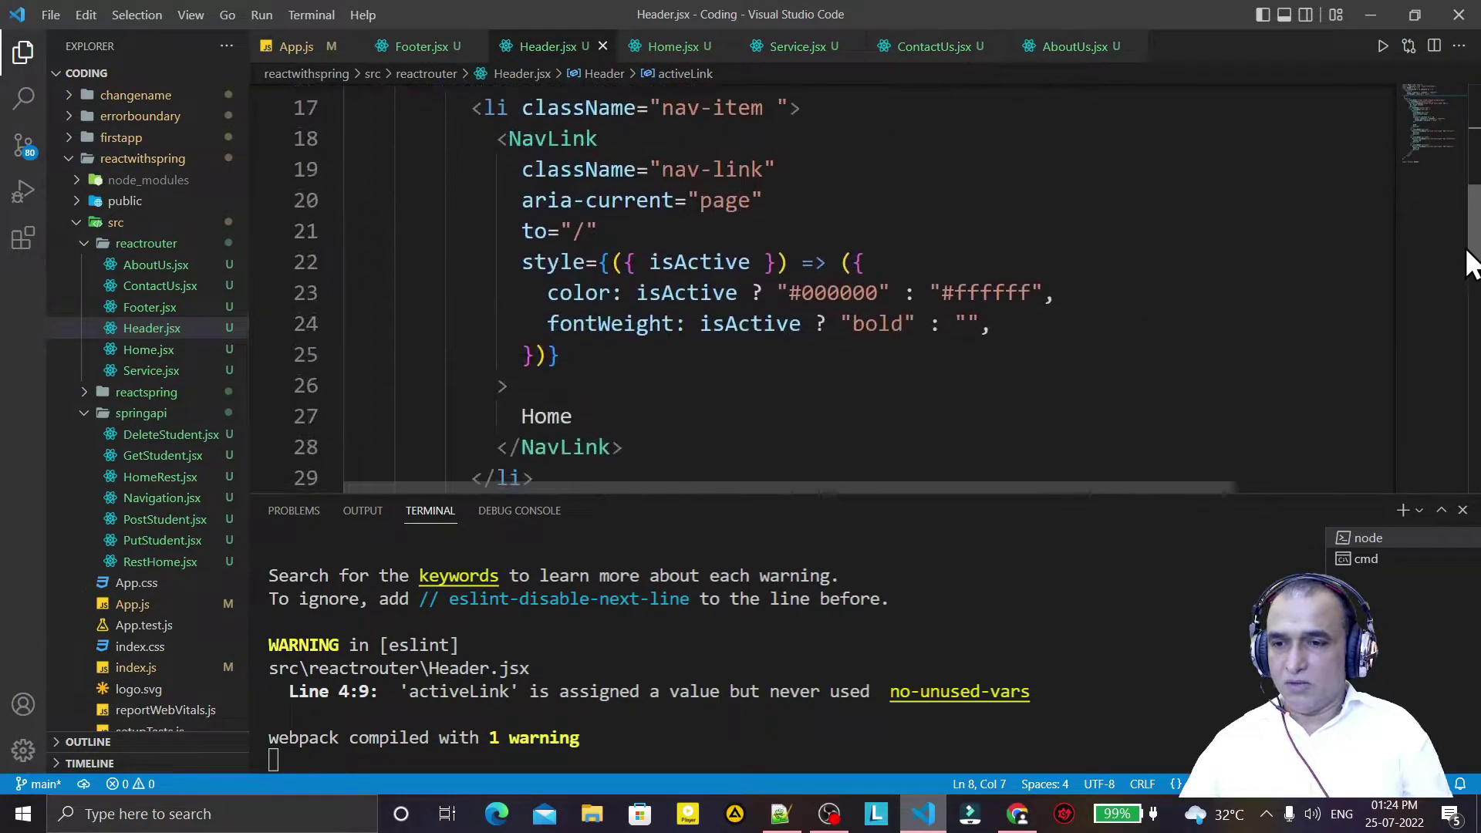
Replace the Home NavLink's inline style function with style={activeLink} and save
left_click(613, 254)
key("Delete")
key("Delete")
key("Delete")
key("Delete")
key("Delete")
key("Delete")
key("Delete")
key("Delete")
key("Delete")
key("Delete")
key("Delete")
key("Delete")
key("Delete")
key("Delete")
key("Delete")
key("Delete")
key("Delete")
key("Delete")
key("Delete")
key("Delete")
key("Delete")
key("Delete")
key("Delete")
key("Delete")
key("Delete")
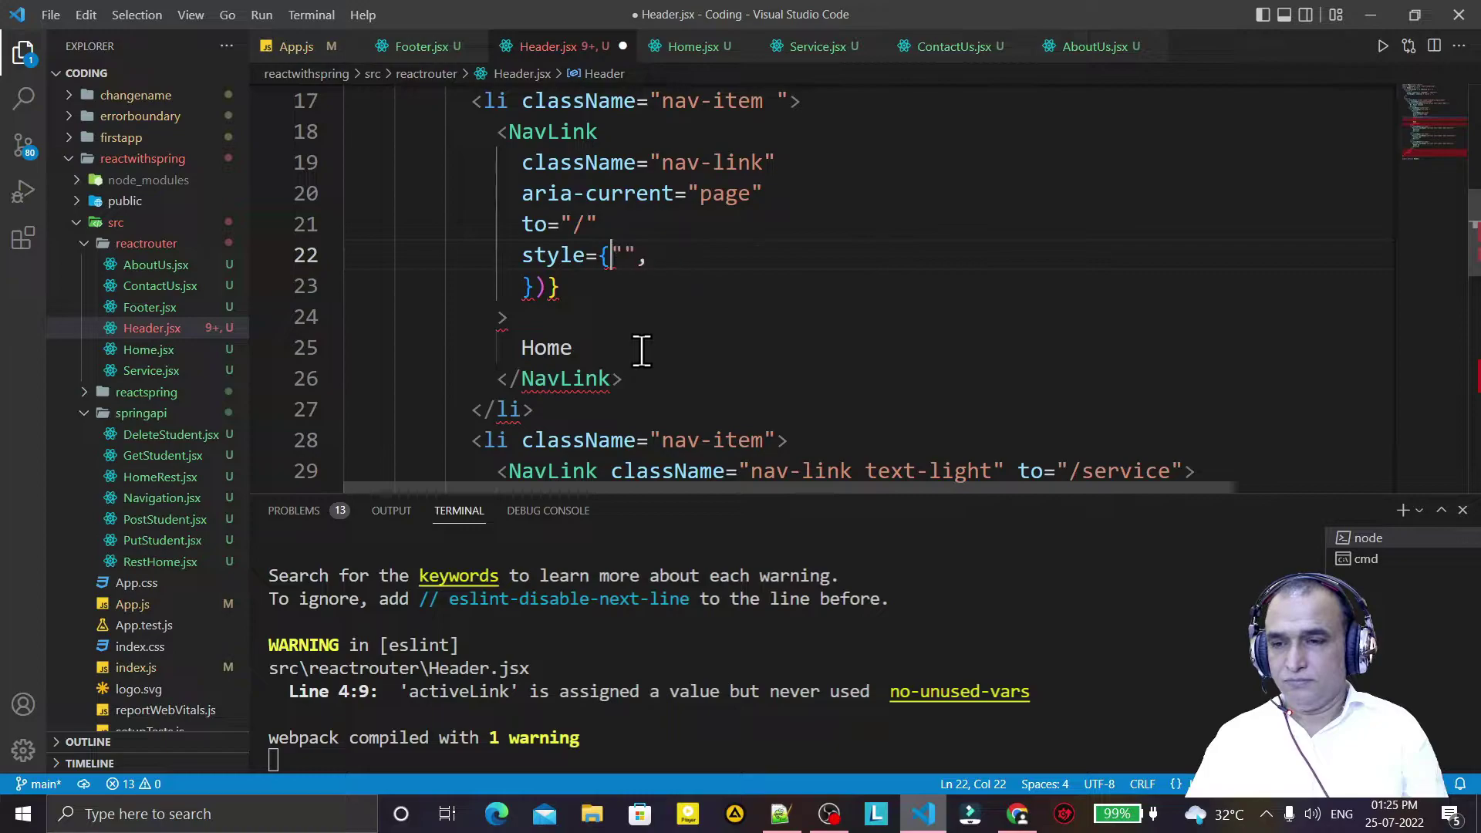
type("ac")
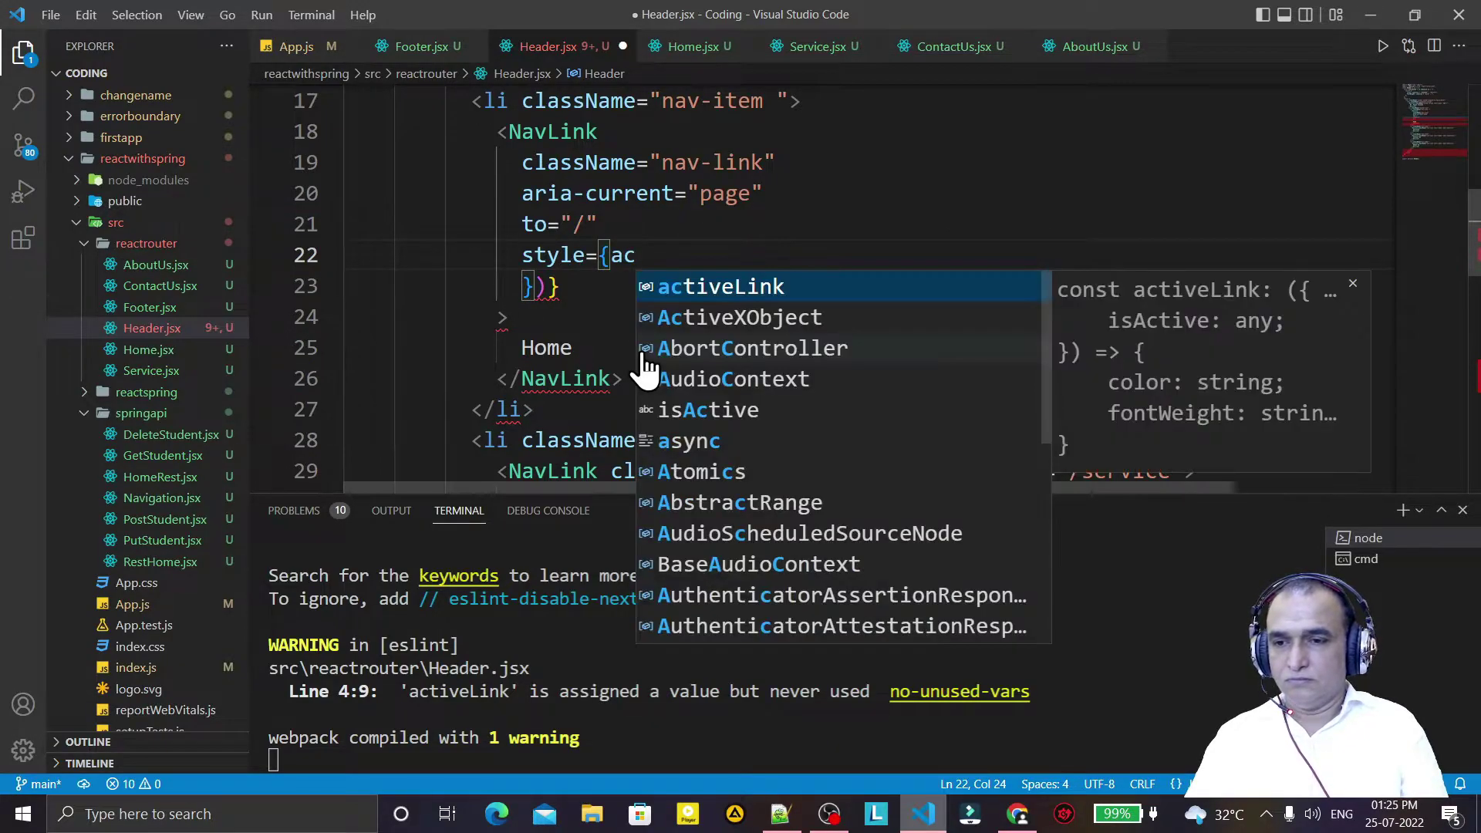
key("Return")
type("}")
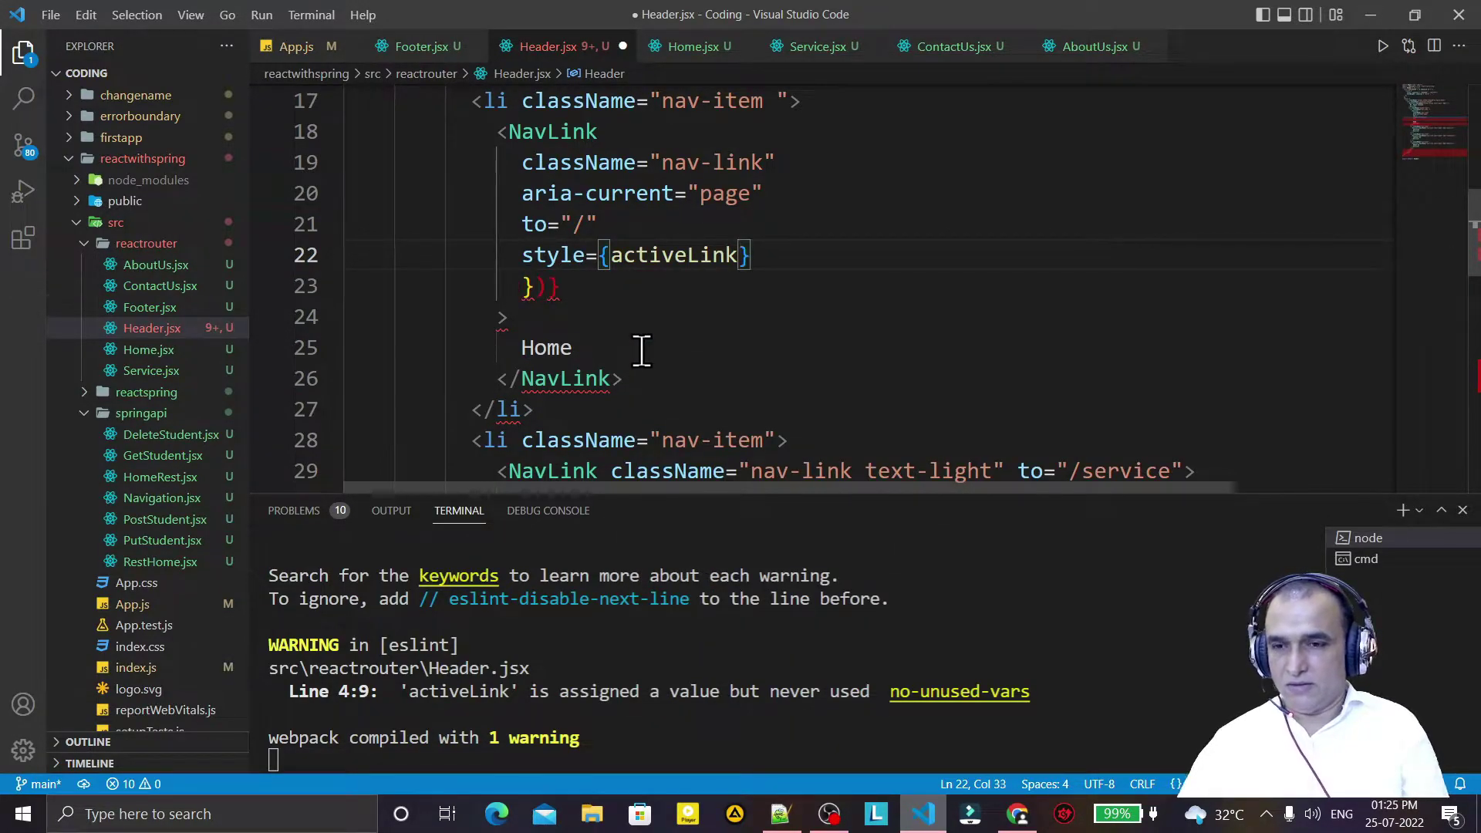
key("ctrl+s")
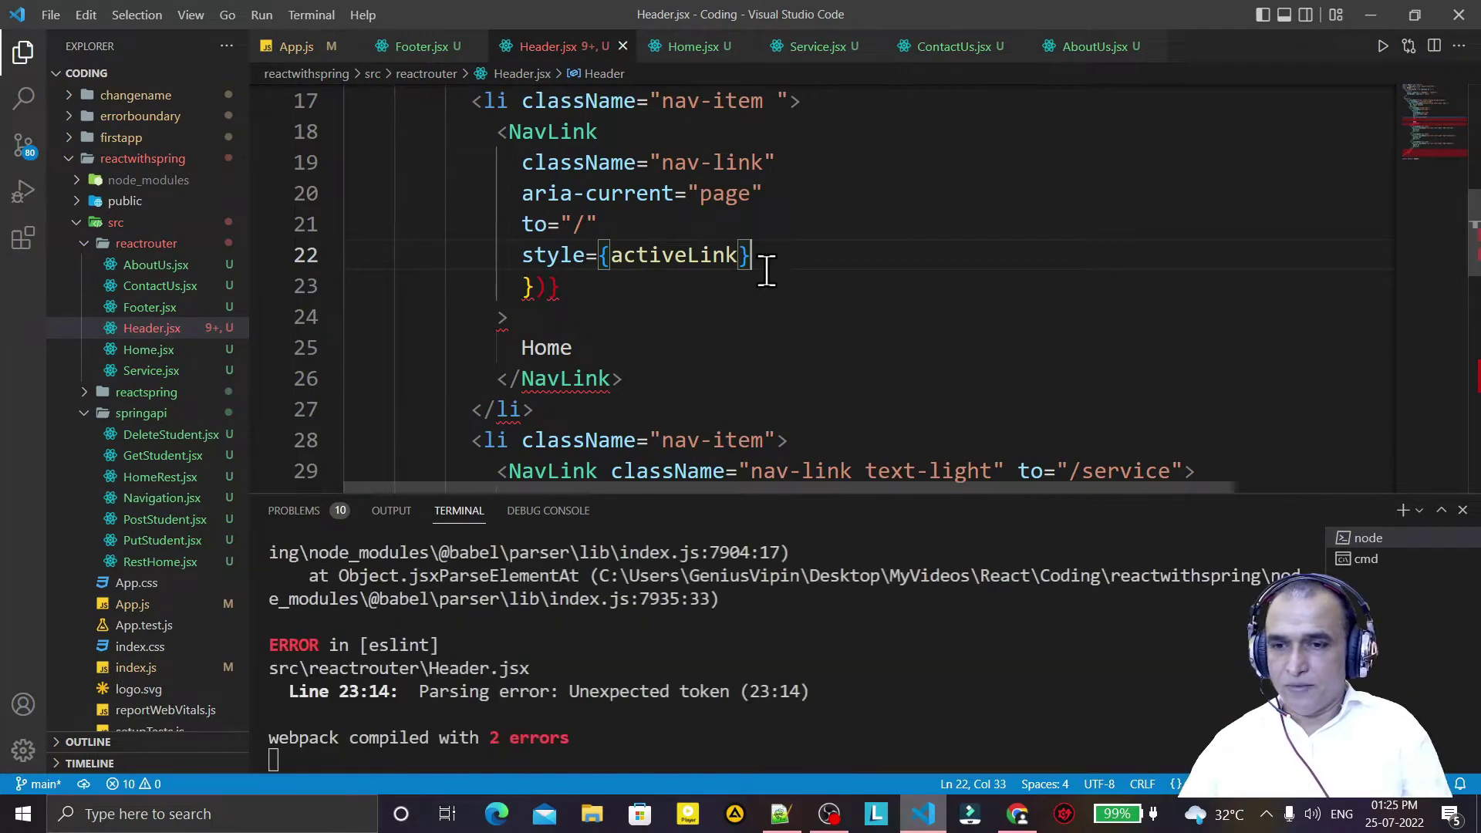
Remove the leftover brackets and stray parenthesis, then save to recompile
key("Down")
key("Up")
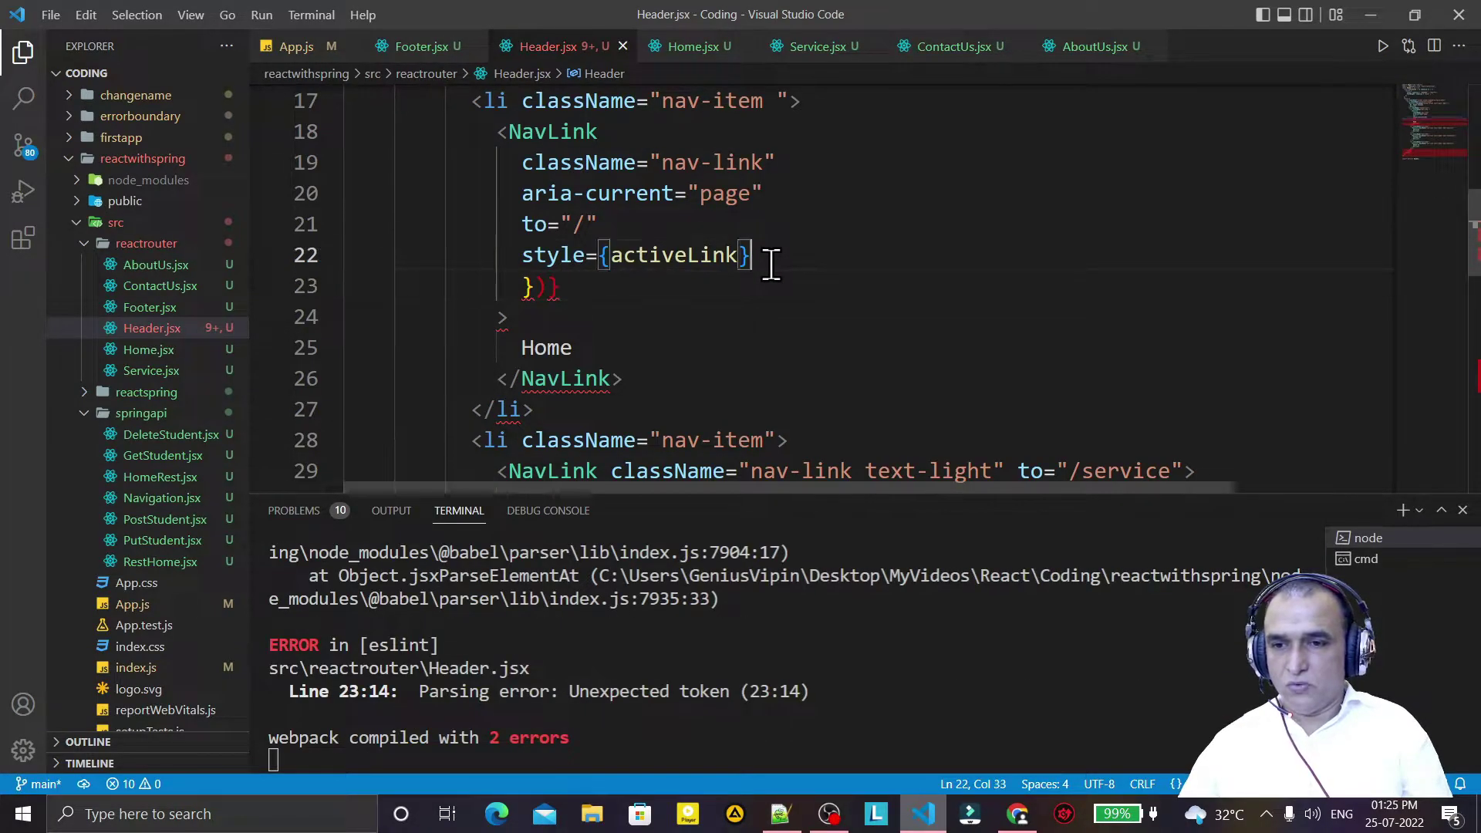
key("Delete")
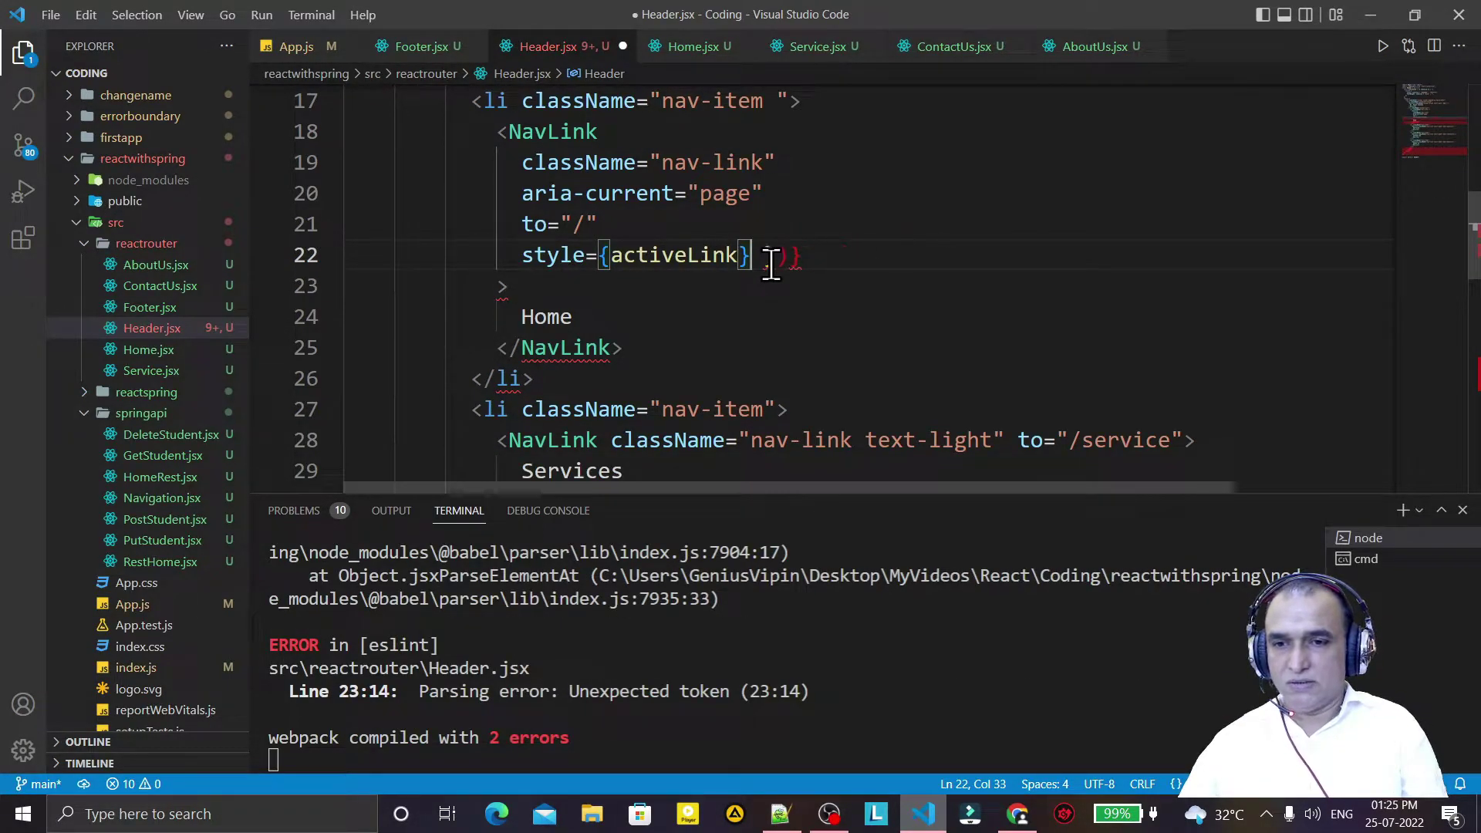
key("Delete")
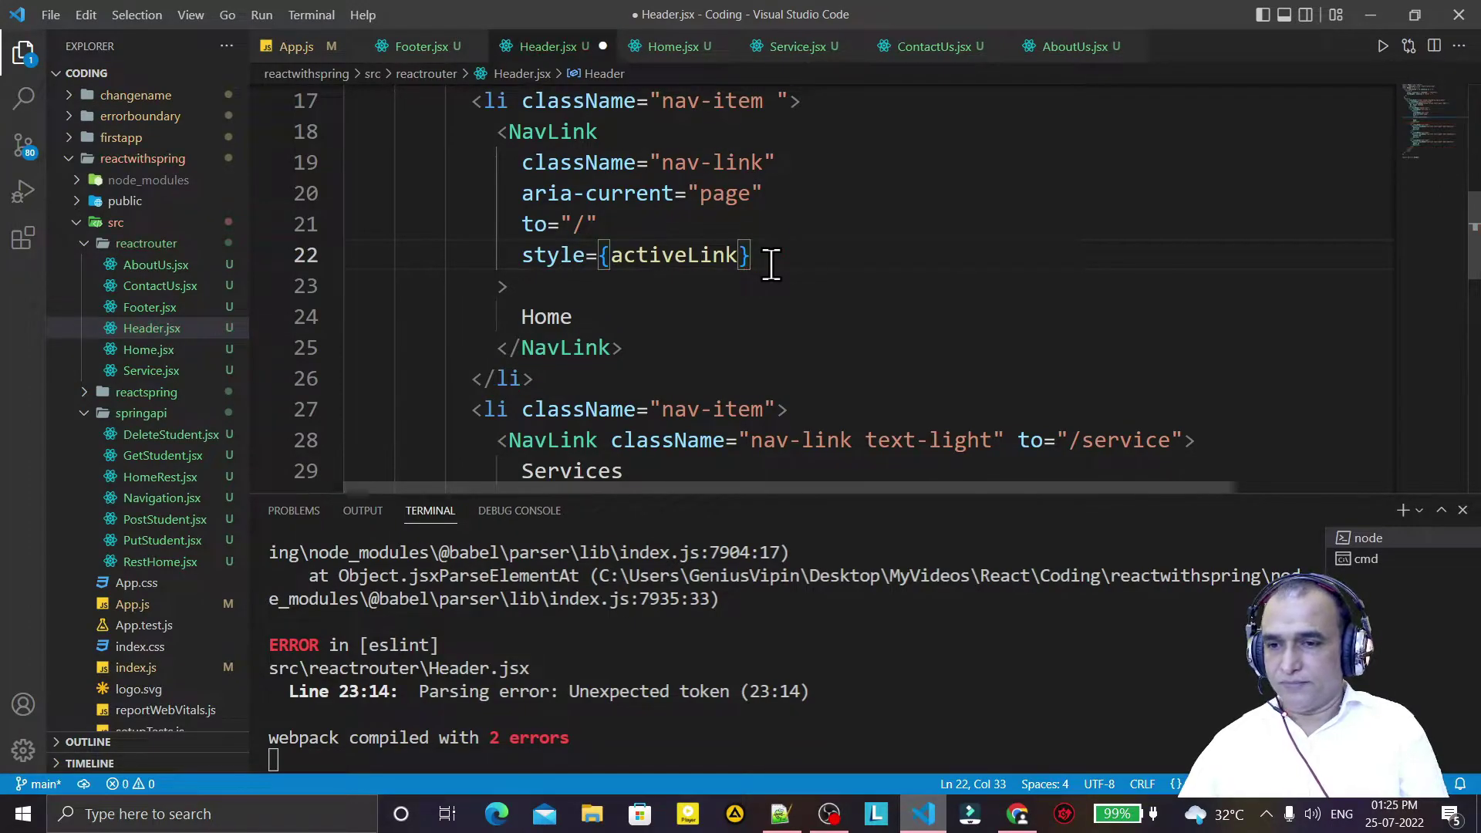
key("ctrl+s")
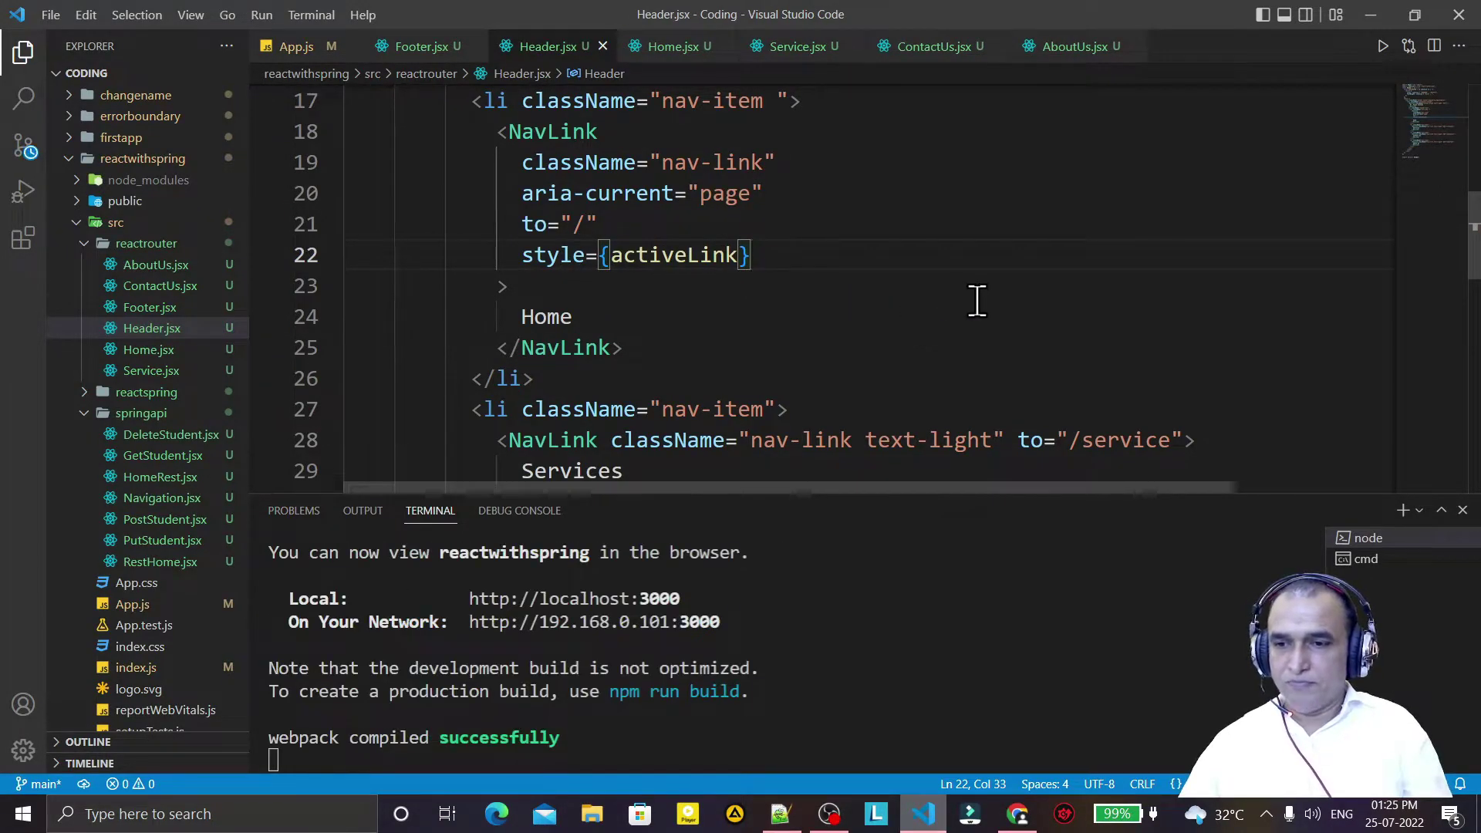
key("Down")
In Chrome, check the Home highlight via Services and Home, then return to the editor
left_click(1017, 813)
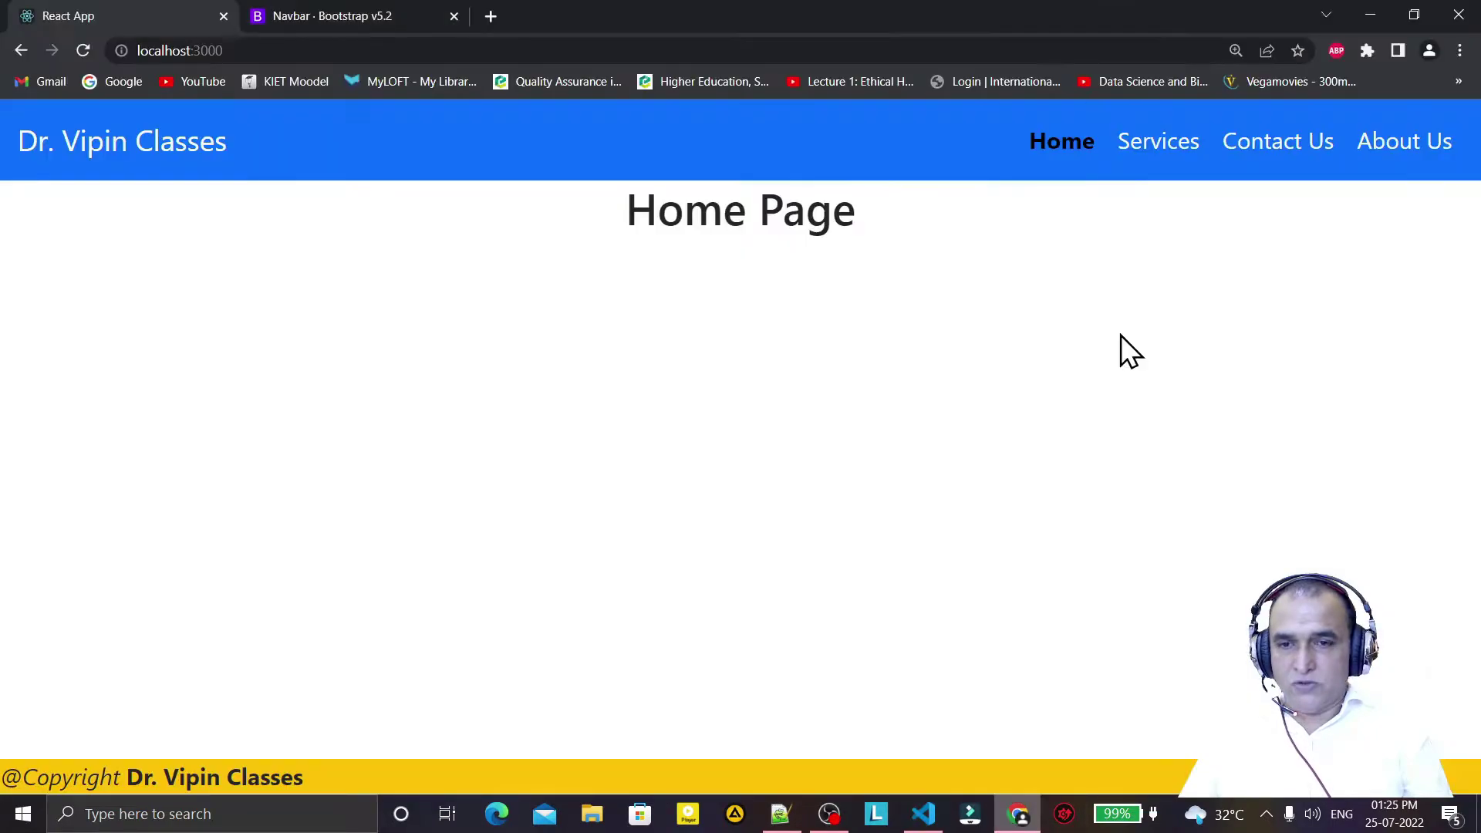
left_click(1172, 148)
left_click(1053, 148)
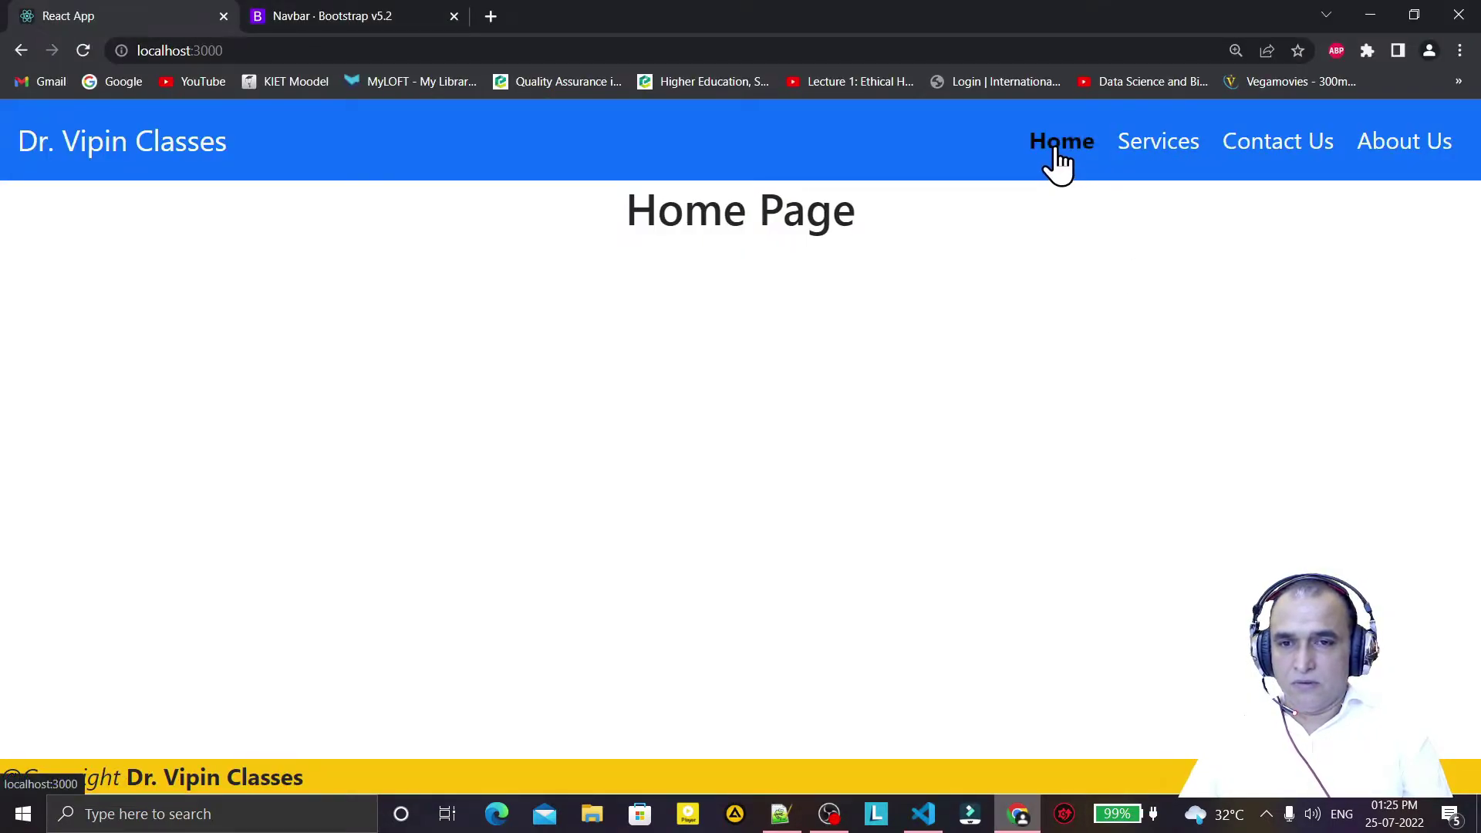
left_click(923, 814)
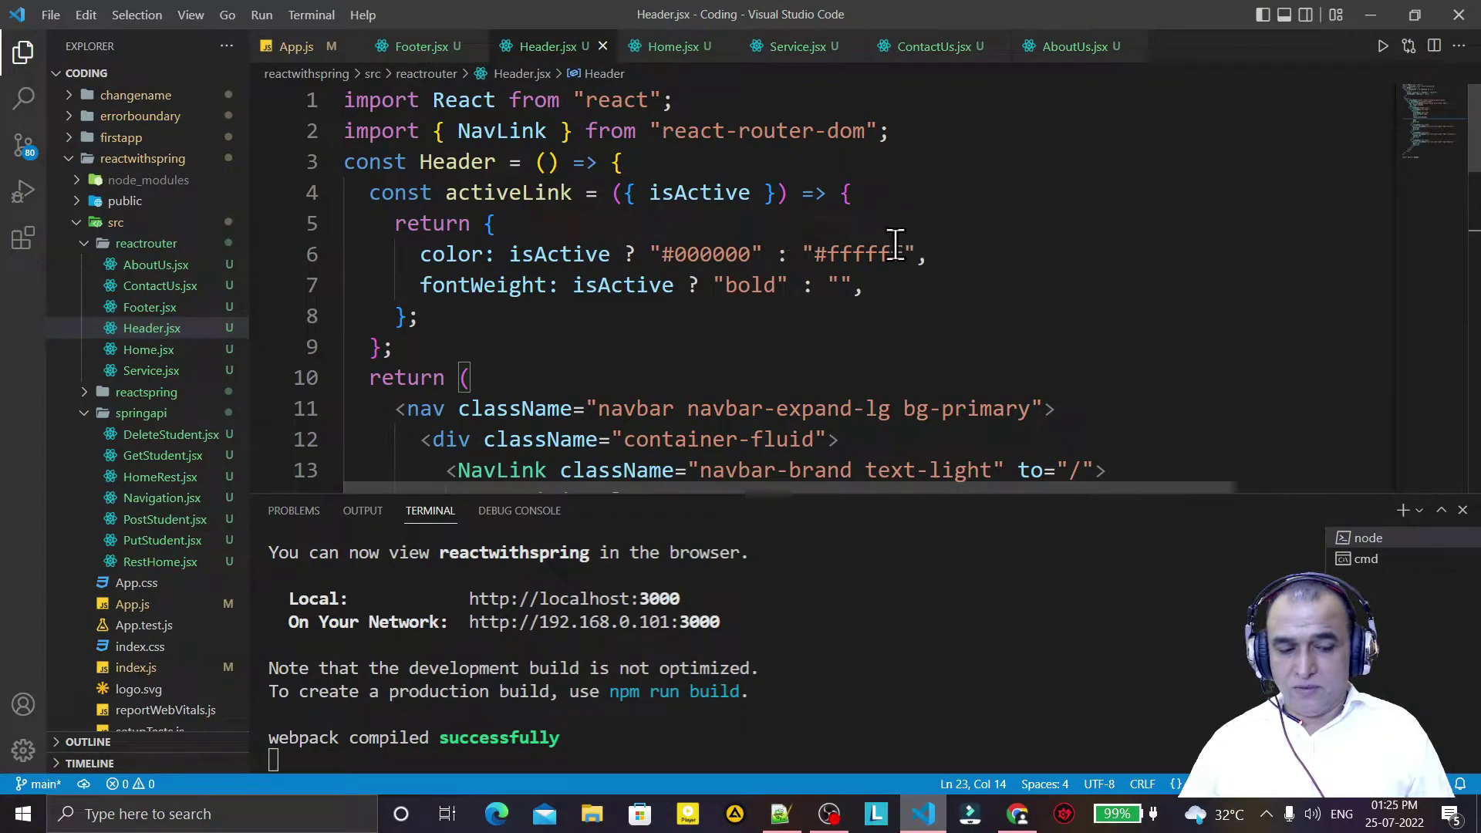
Place the caret at activeLink's return object in Header.jsx
left_click(799, 231)
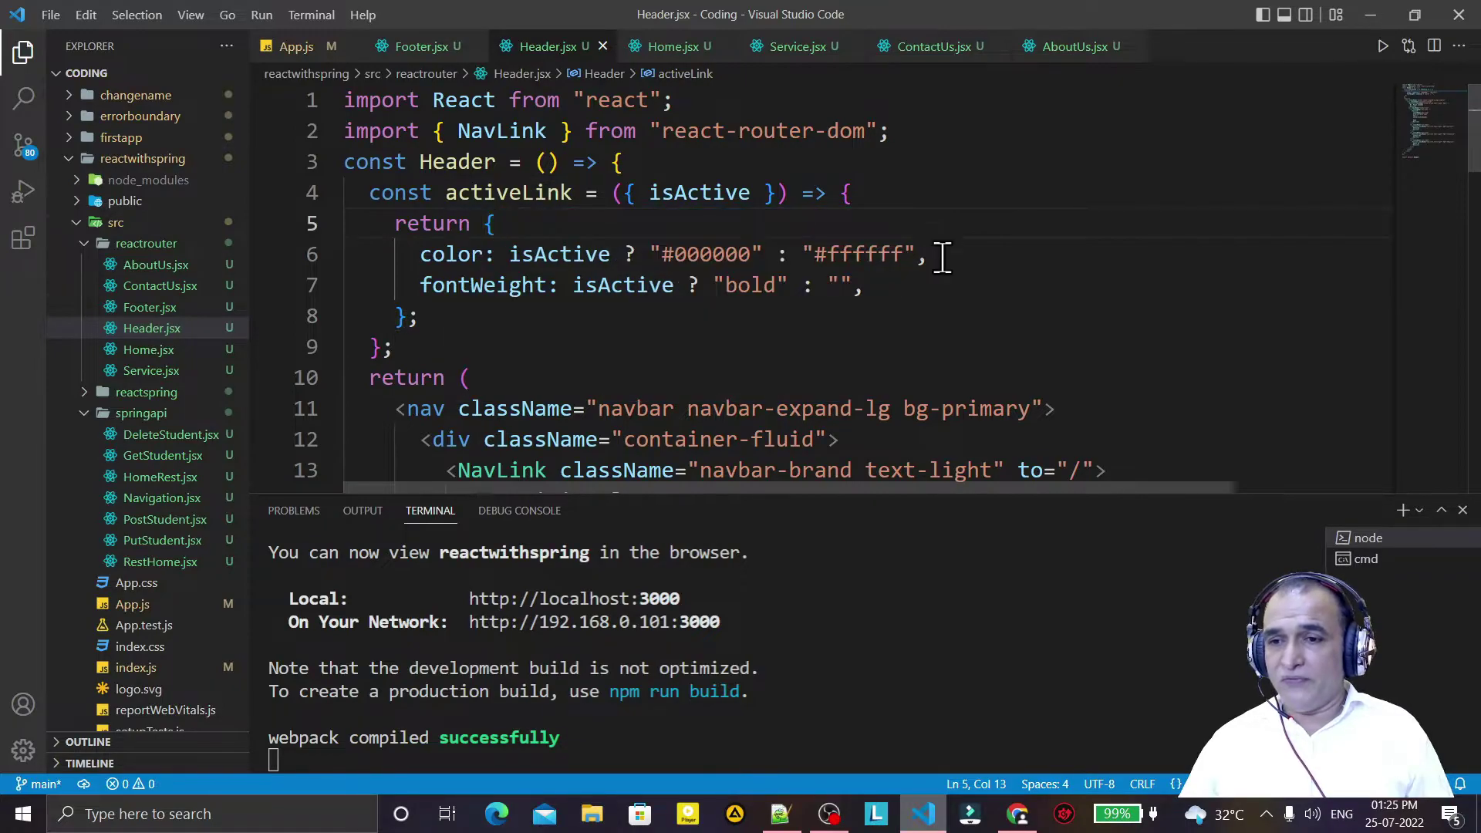
left_click_drag(1477, 173, 1477, 321)
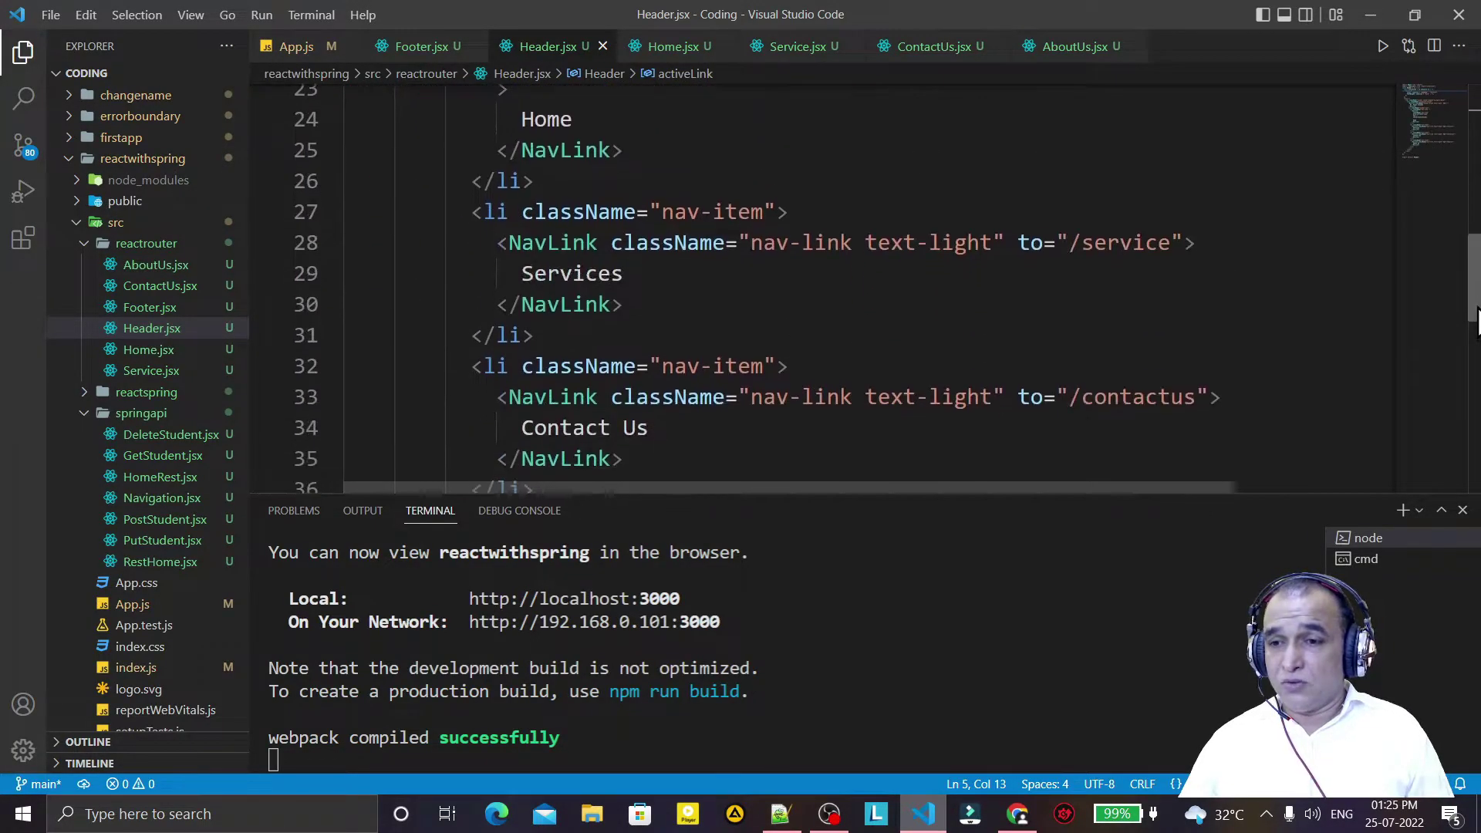
Remove text-light from the Services NavLink, add style={activeLink}, and copy it
left_click(992, 244)
key("BackSpace")
key("BackSpace")
key("BackSpace")
key("BackSpace")
key("BackSpace")
key("BackSpace")
key("BackSpace")
key("BackSpace")
key("BackSpace")
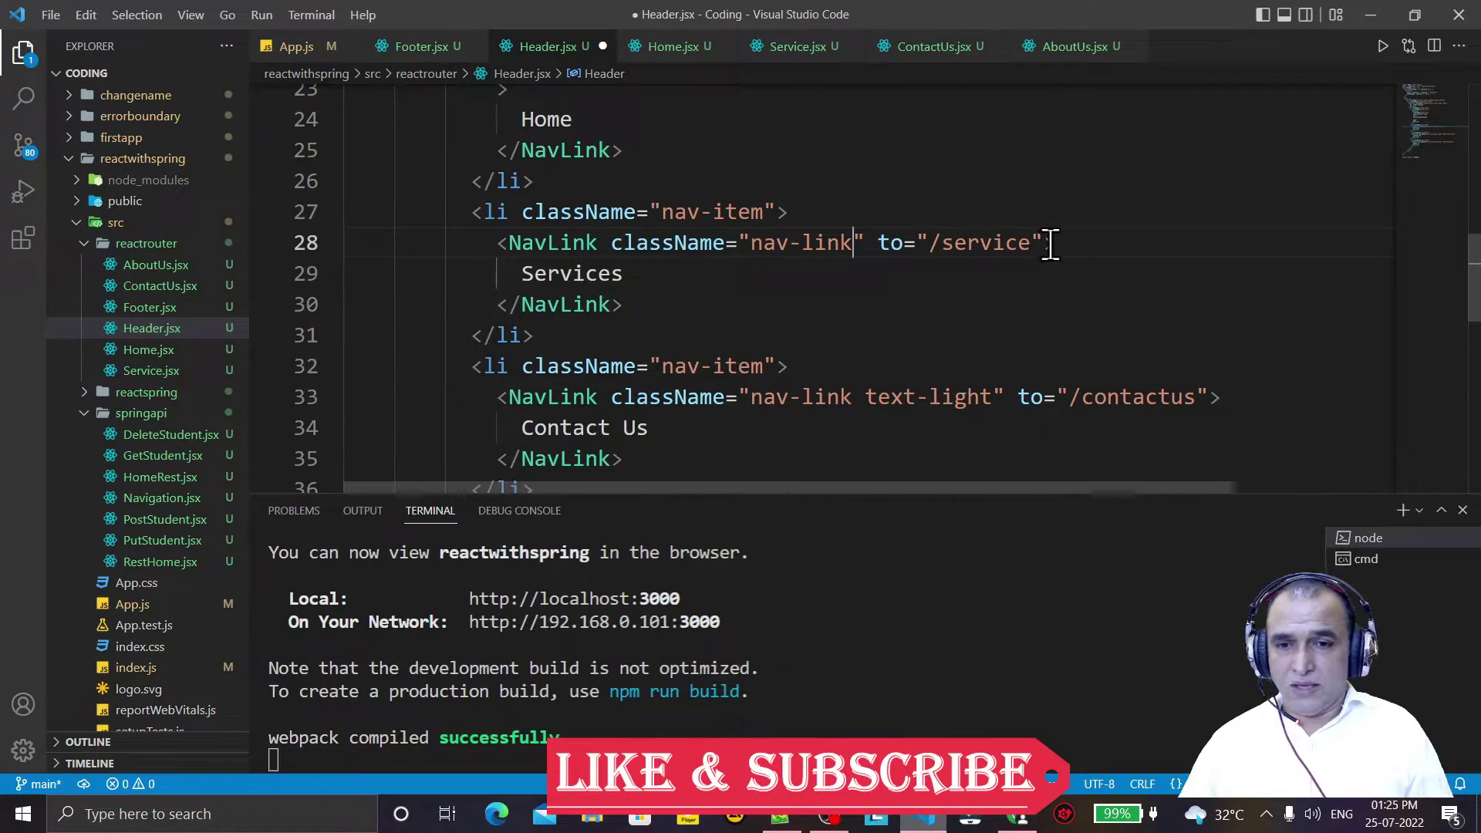
type("style")
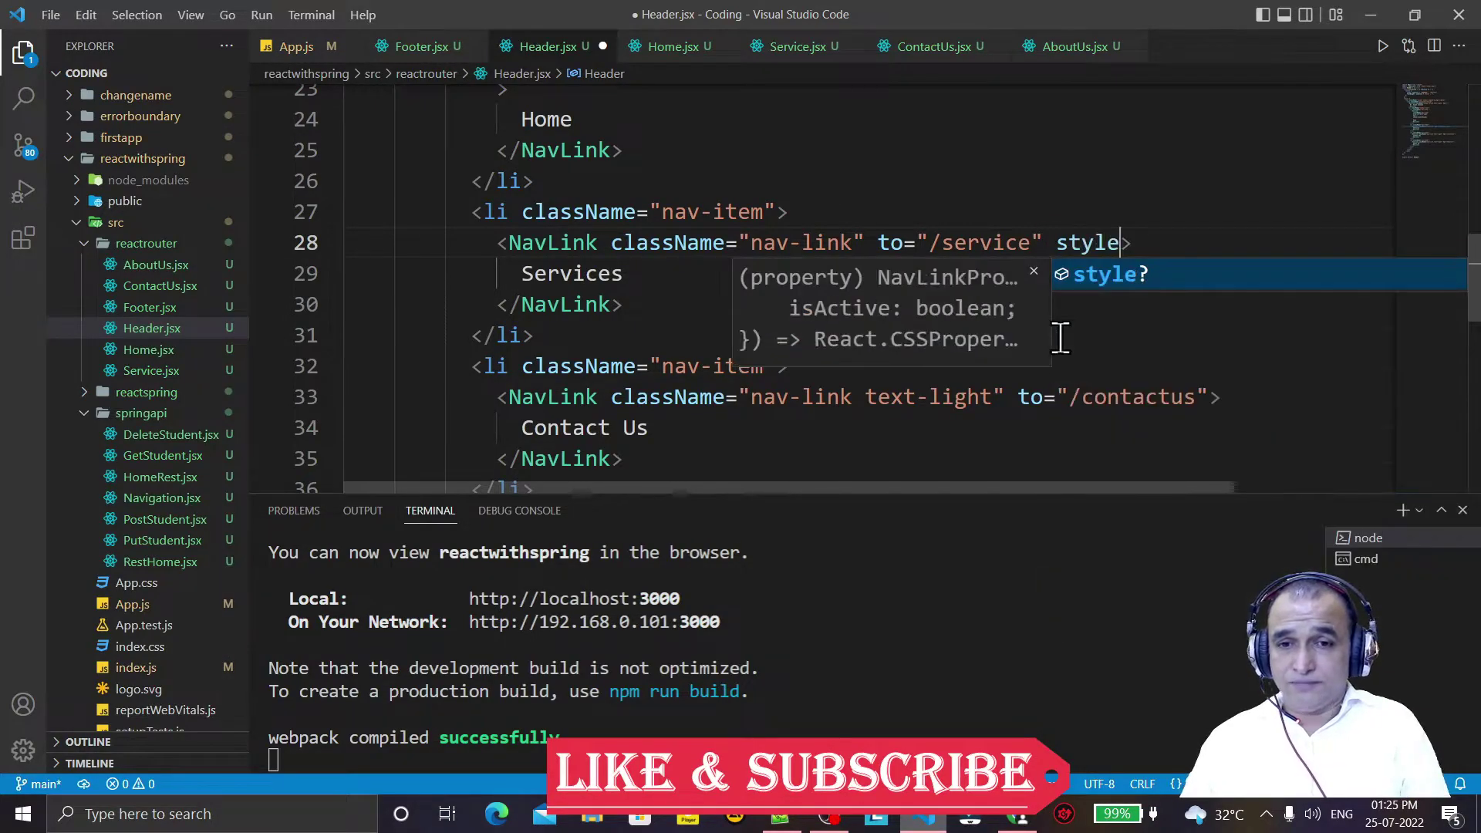
type("={acti")
key("Return")
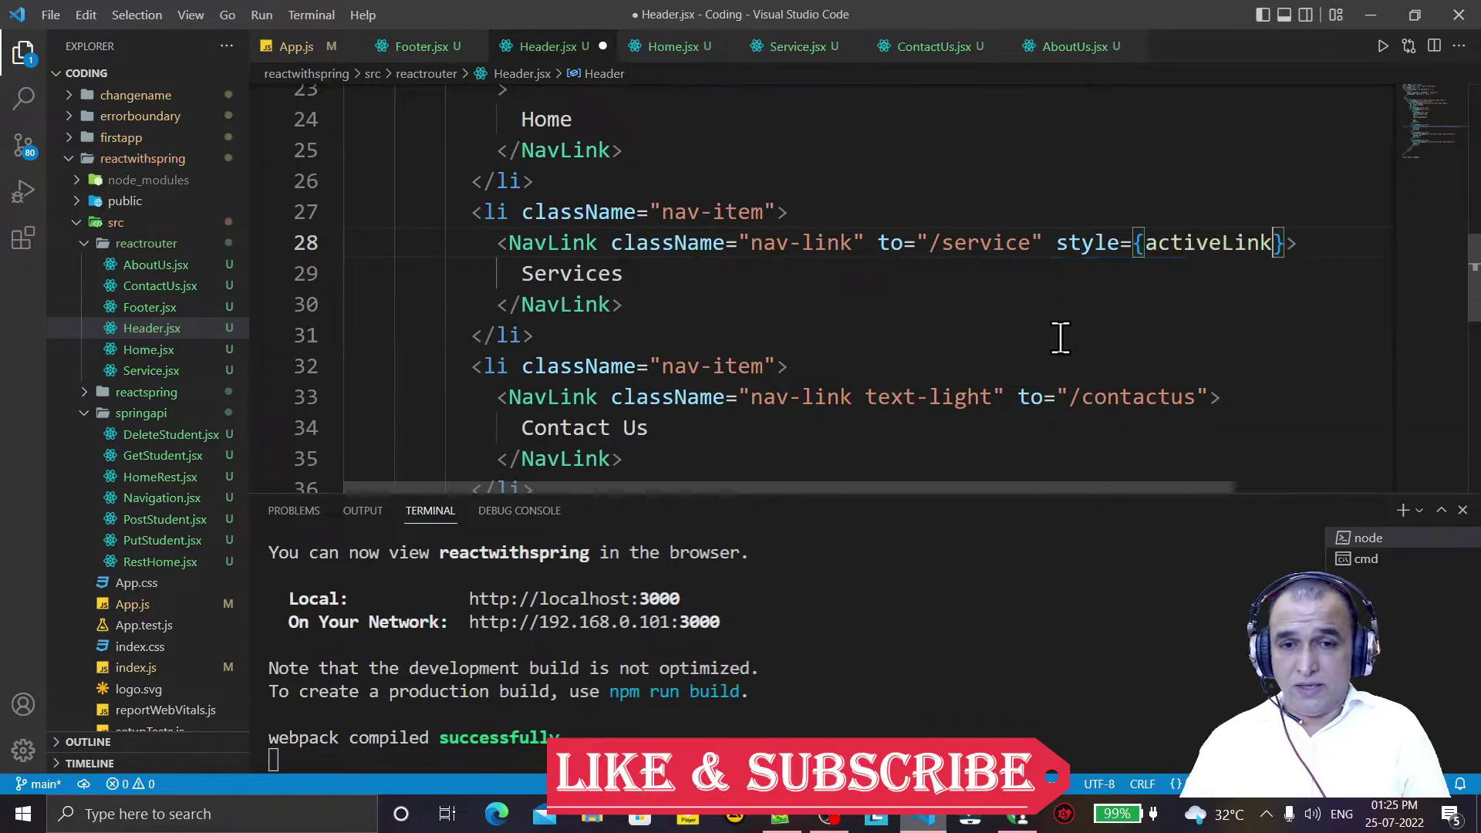
left_click_drag(1046, 243, 1284, 244)
key("ctrl+c")
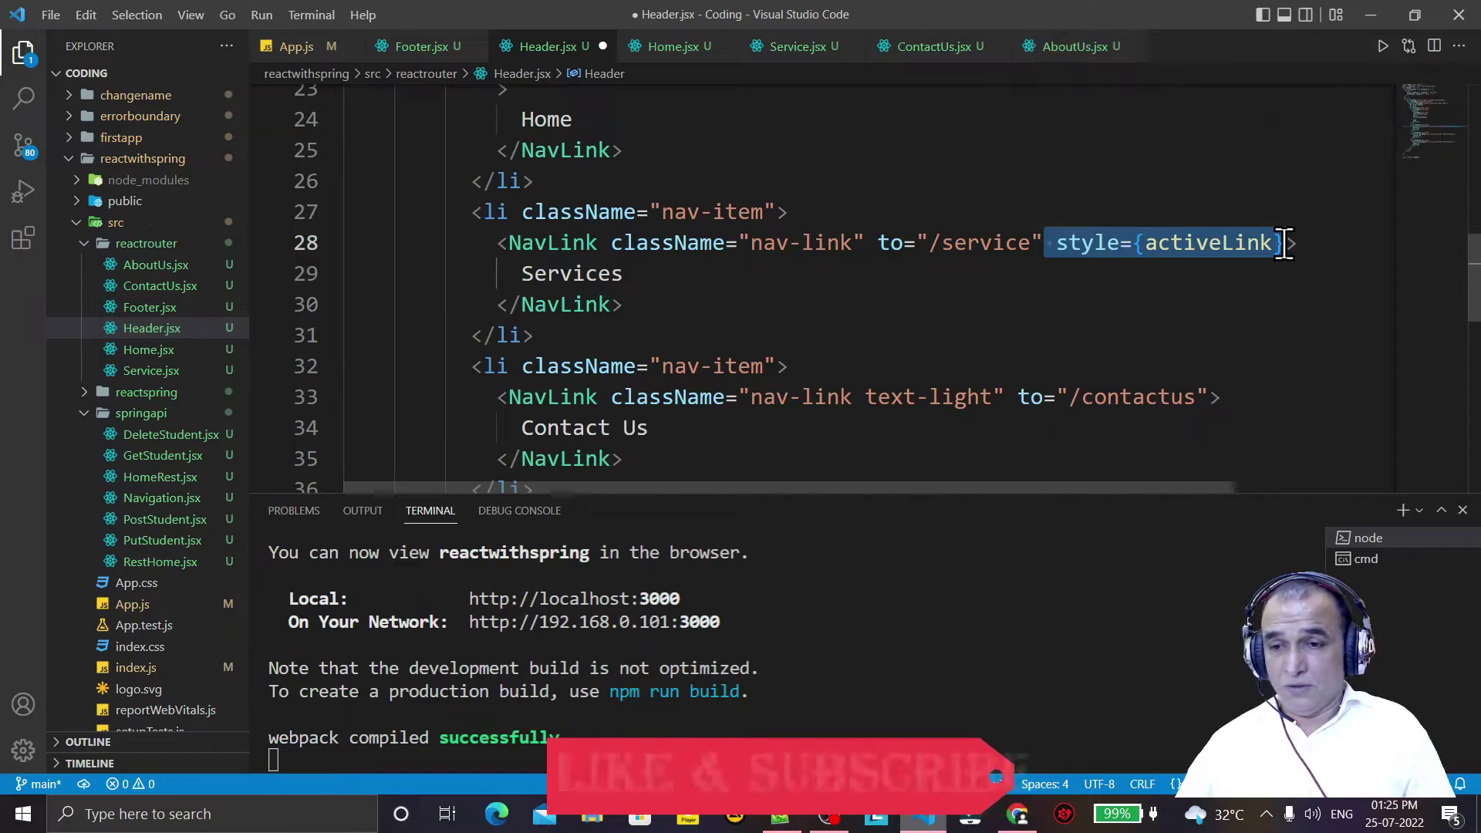
left_click_drag(1477, 268, 1477, 311)
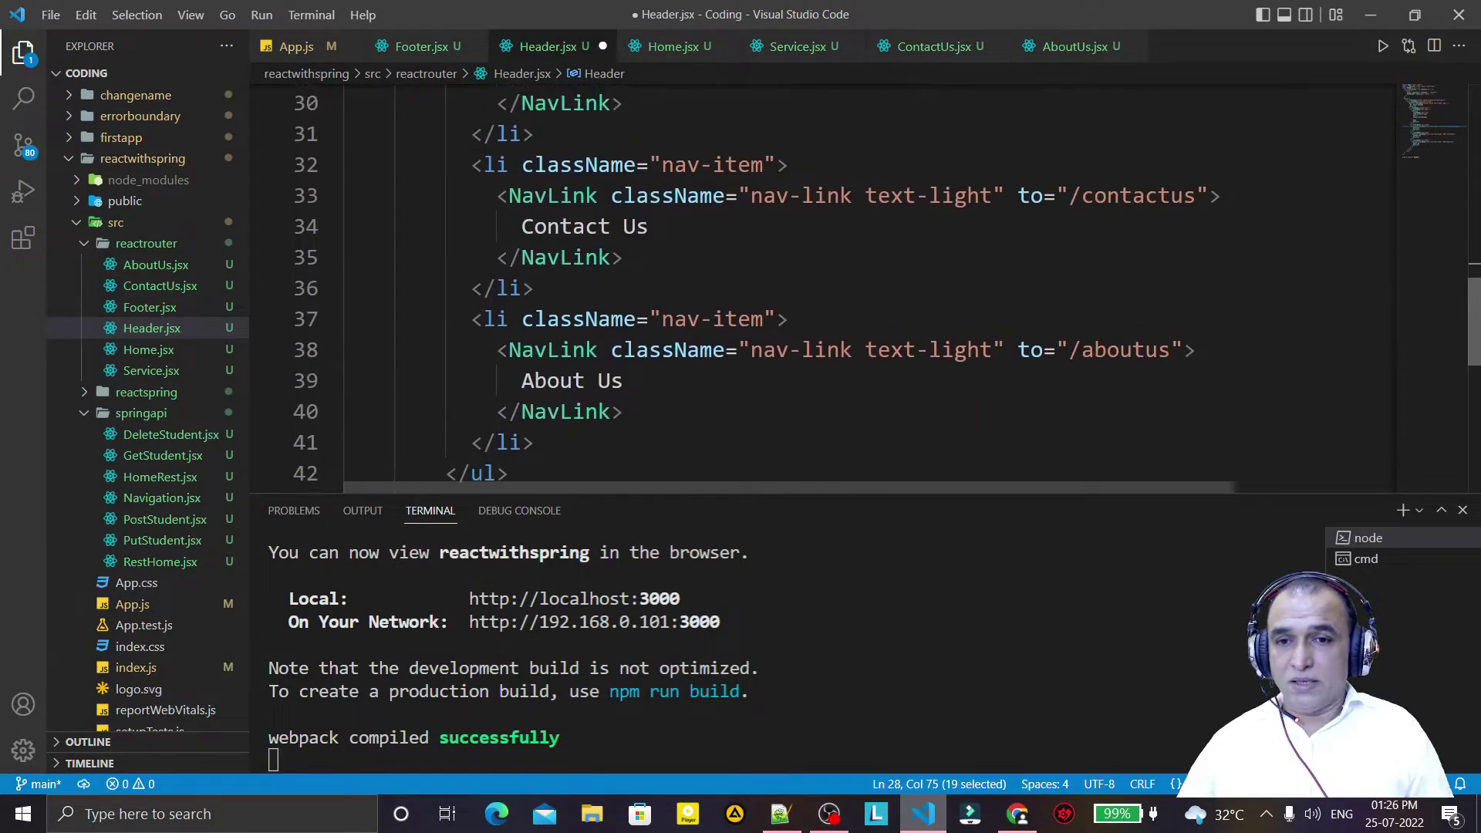
Paste style={activeLink} onto Contact Us and About Us, drop their text-light, and save
left_click(1205, 198)
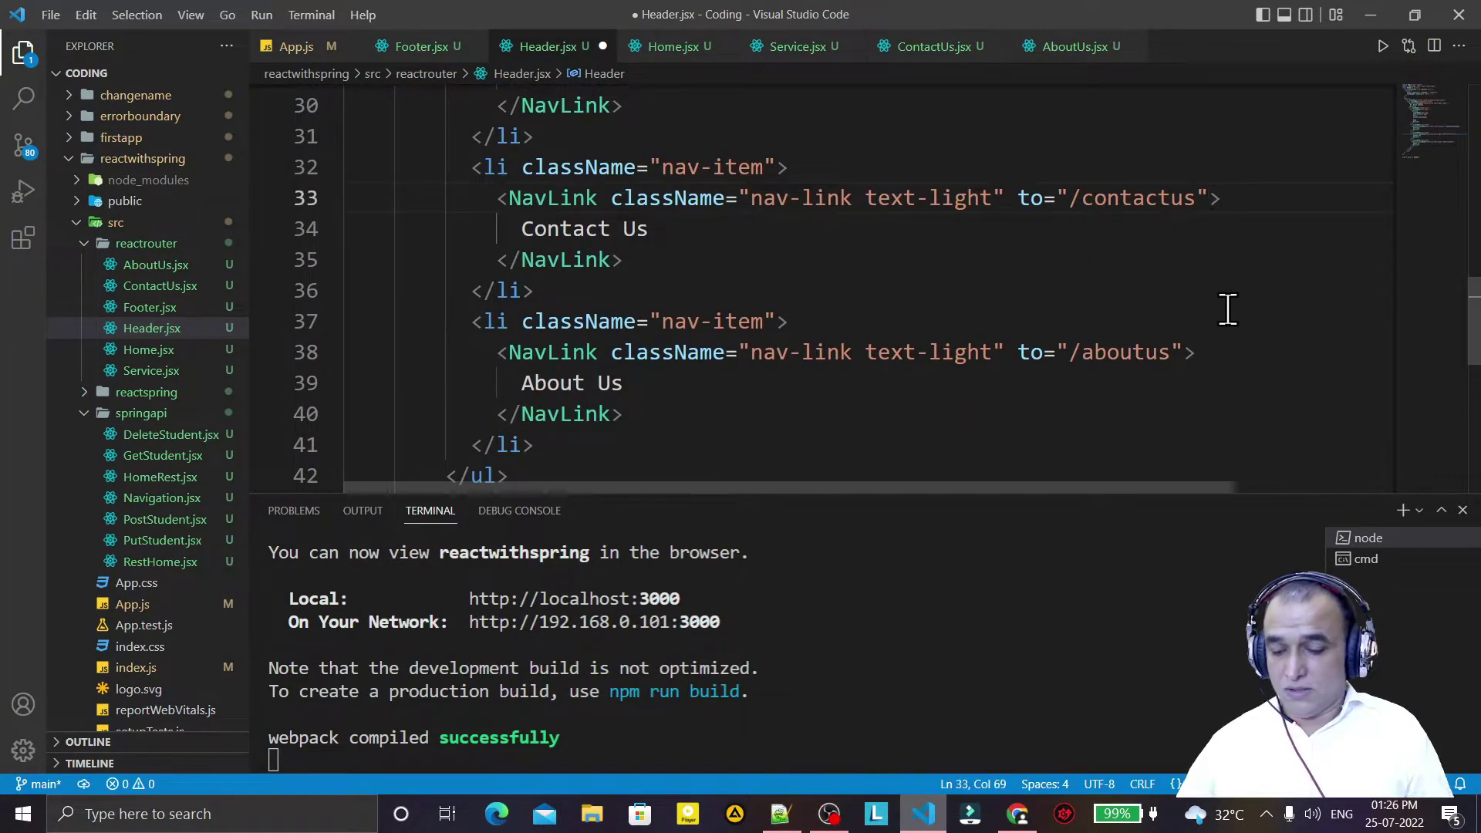
key("ctrl+v")
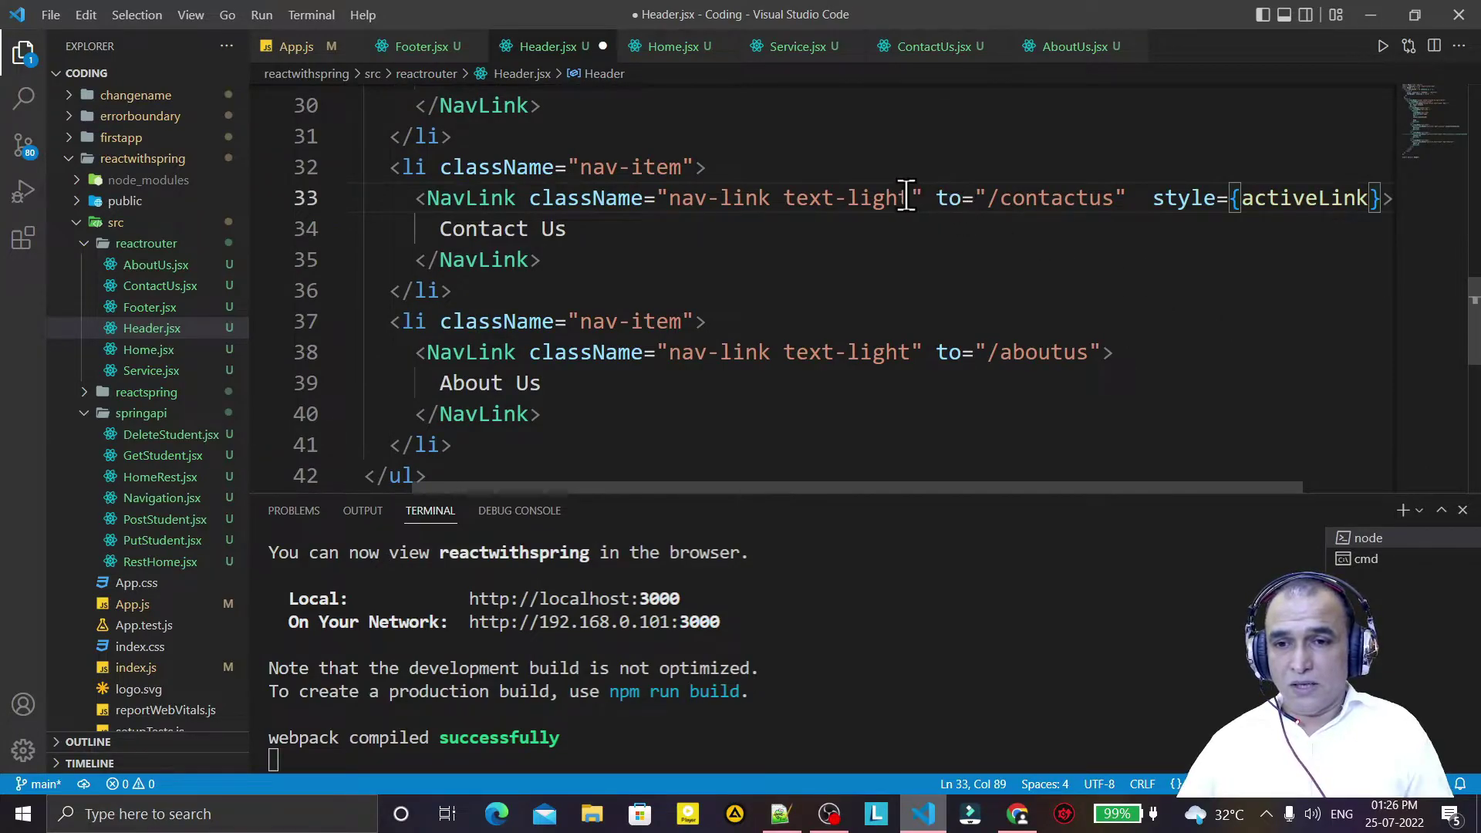
left_click(905, 197)
key("BackSpace")
key("BackSpace")
key("BackSpace")
key("BackSpace")
key("BackSpace")
key("BackSpace")
key("BackSpace")
key("BackSpace")
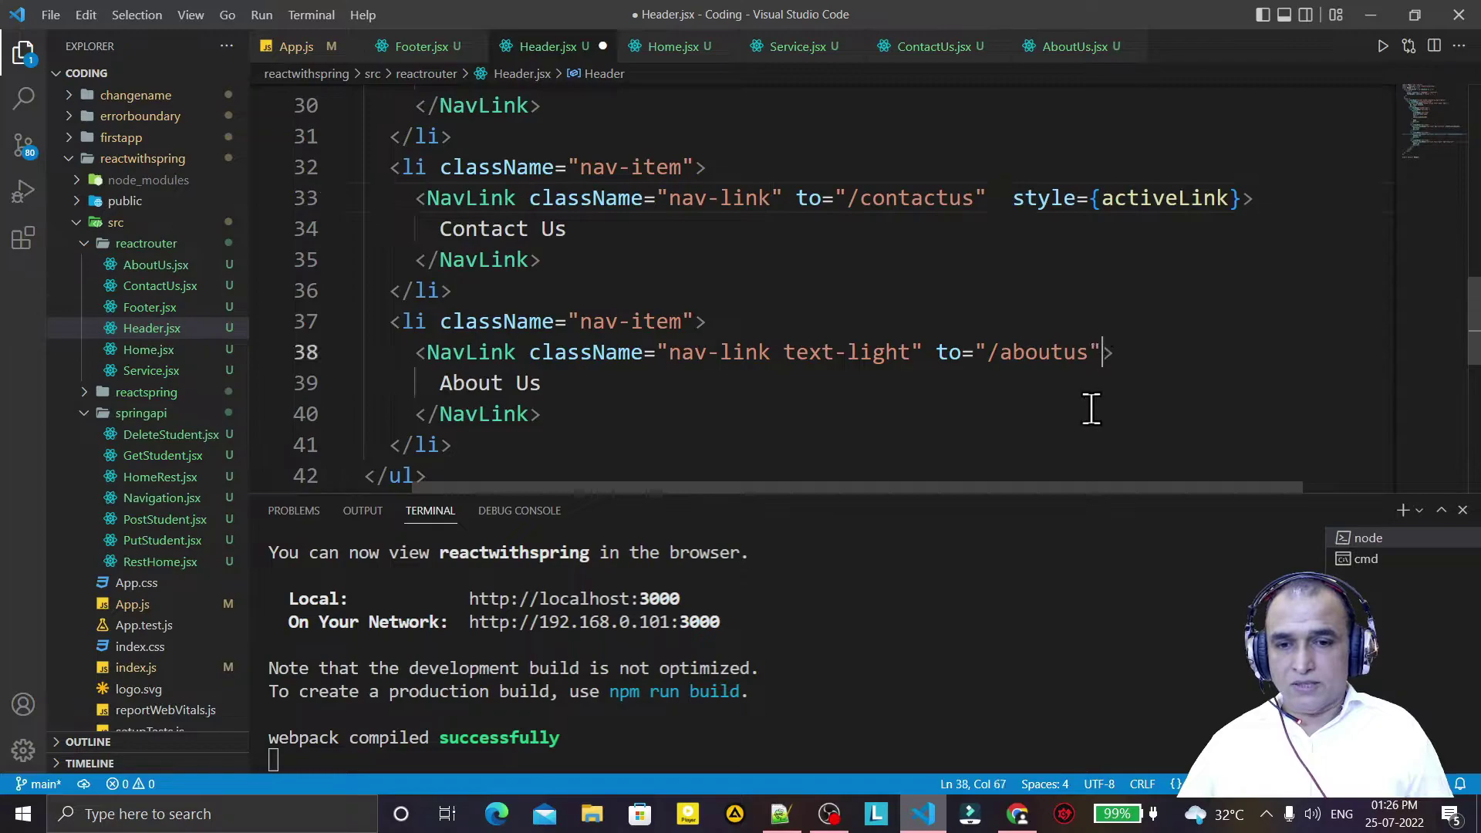
key("ctrl+v")
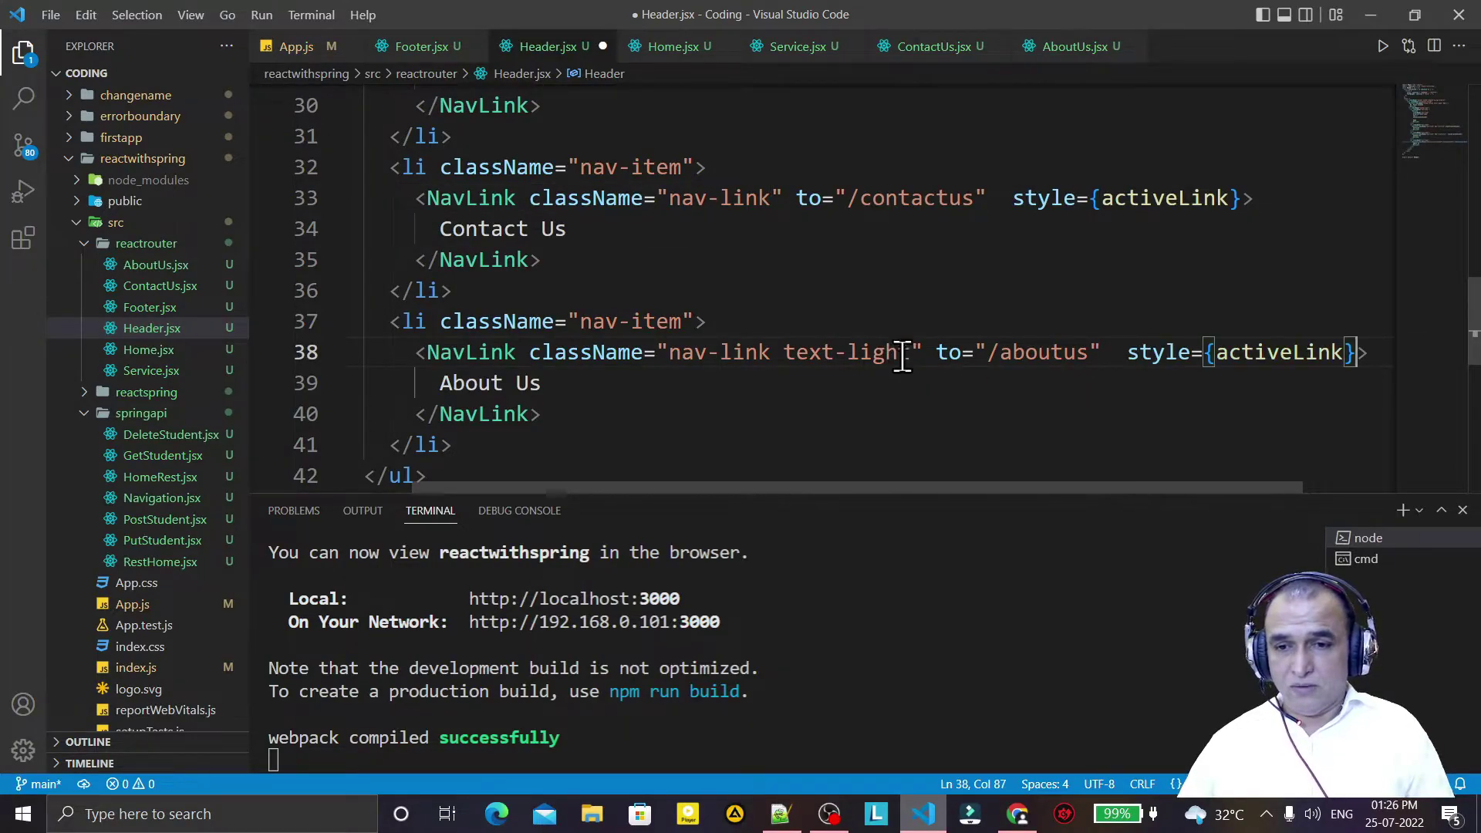
key("BackSpace")
key("BackSpace")
key("BackSpace")
key("BackSpace")
key("BackSpace")
key("BackSpace")
key("ctrl+s")
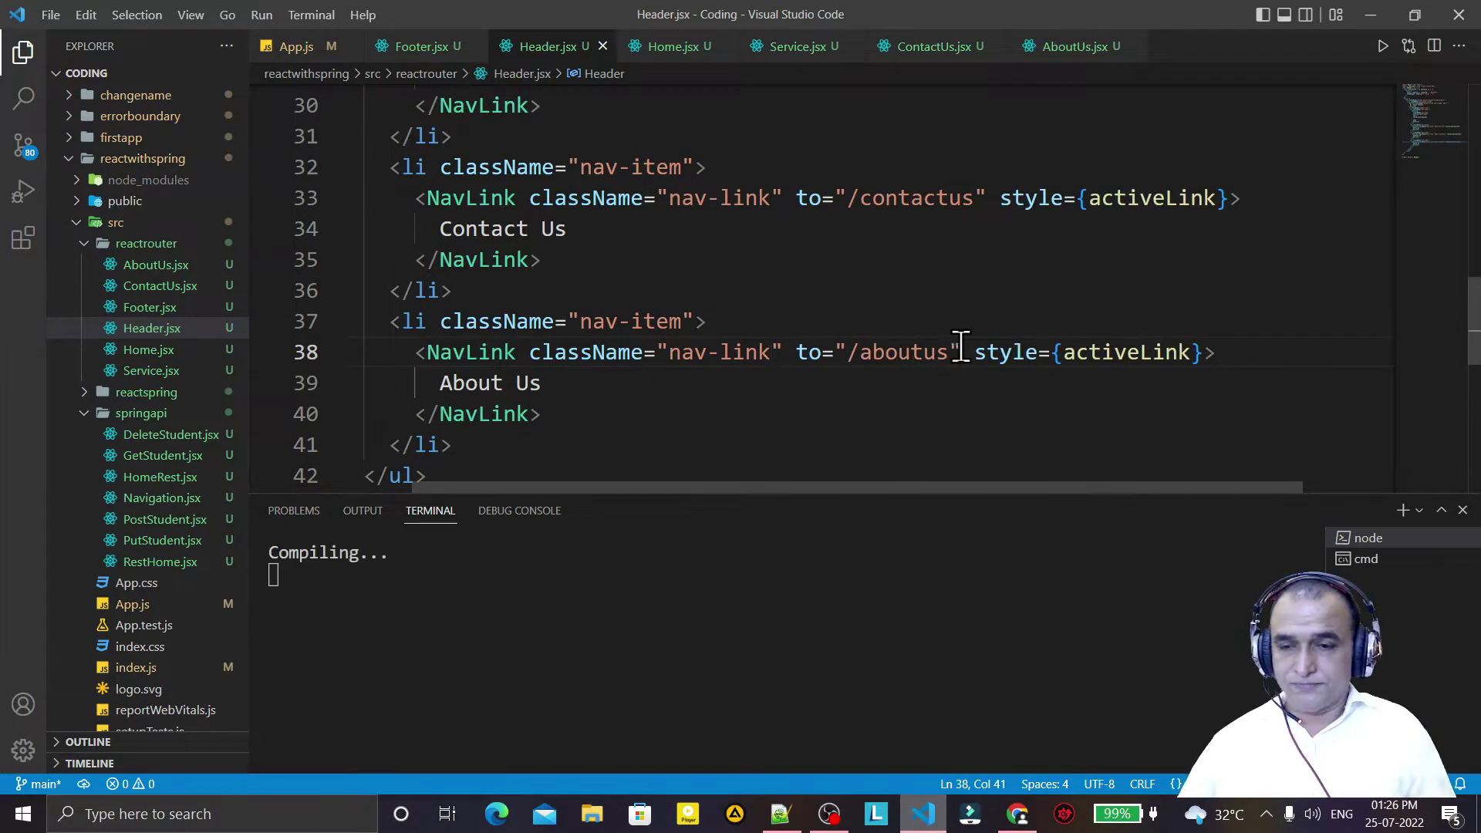
scroll(1470, 336, "up", 5)
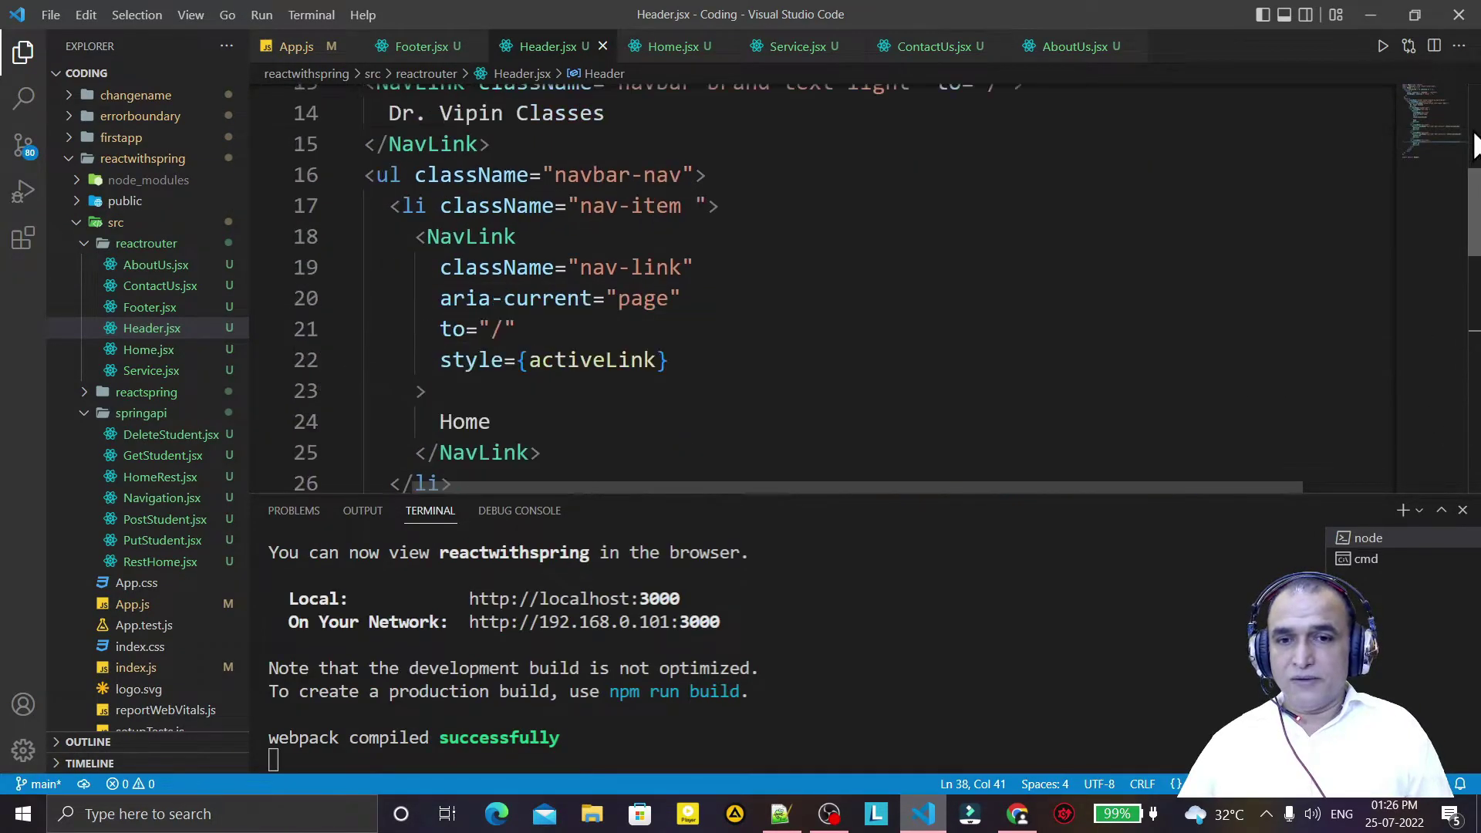
scroll(1435, 231, "up", 5)
In Chrome, visit Services, Contact Us and About Us, then return to Home
left_click(1018, 814)
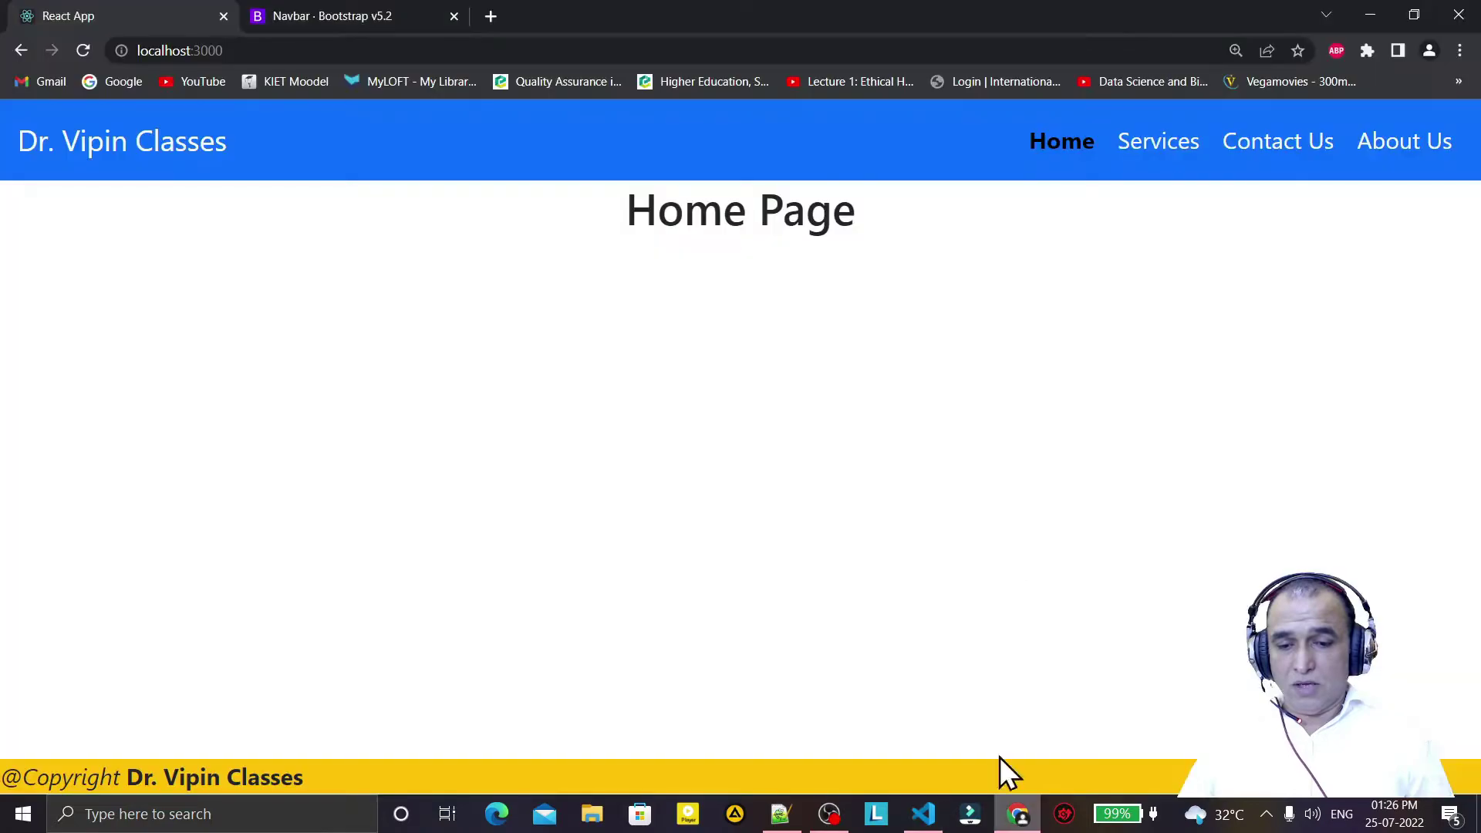
left_click(1151, 146)
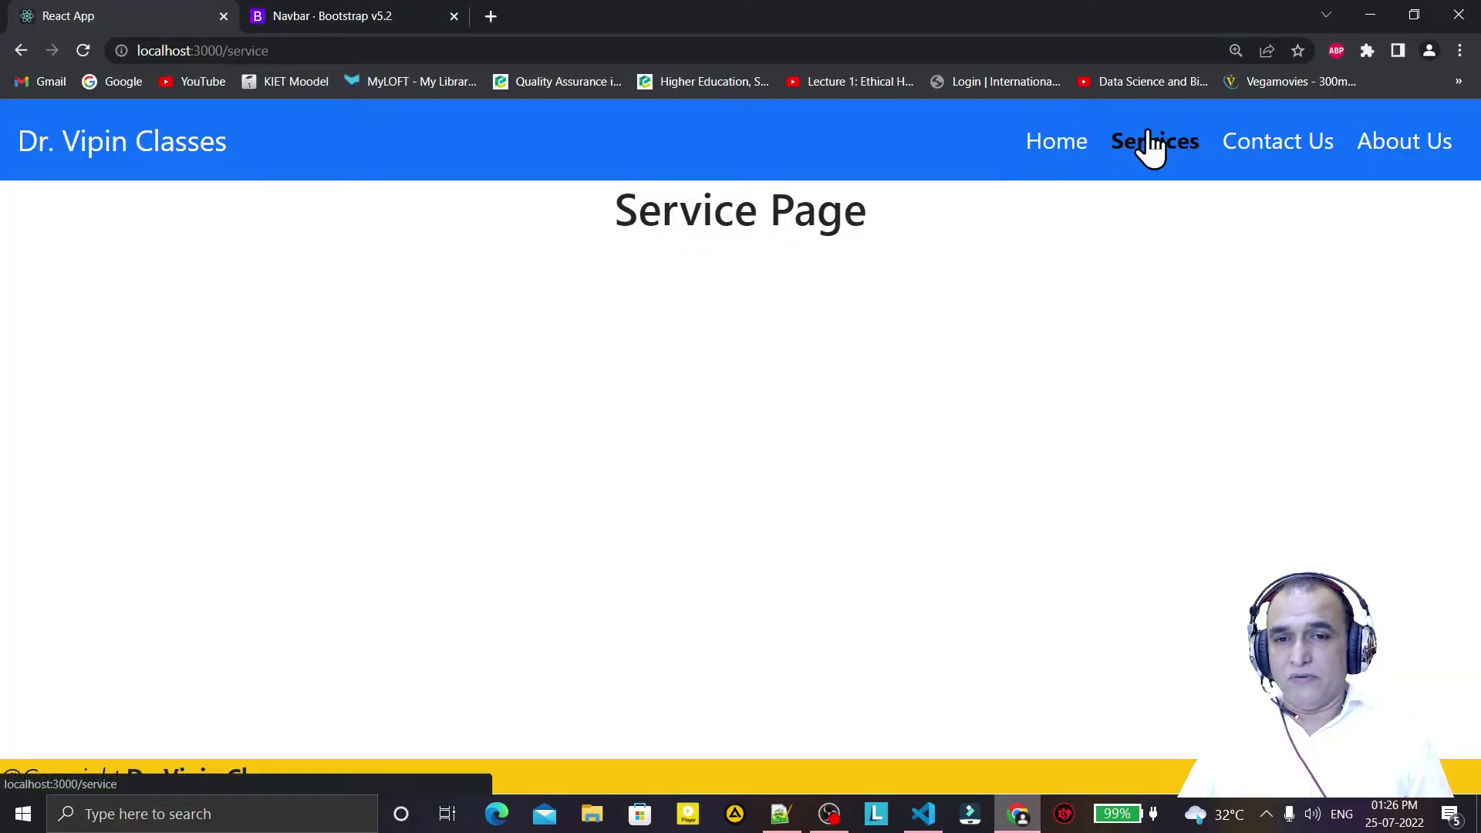
left_click(1266, 157)
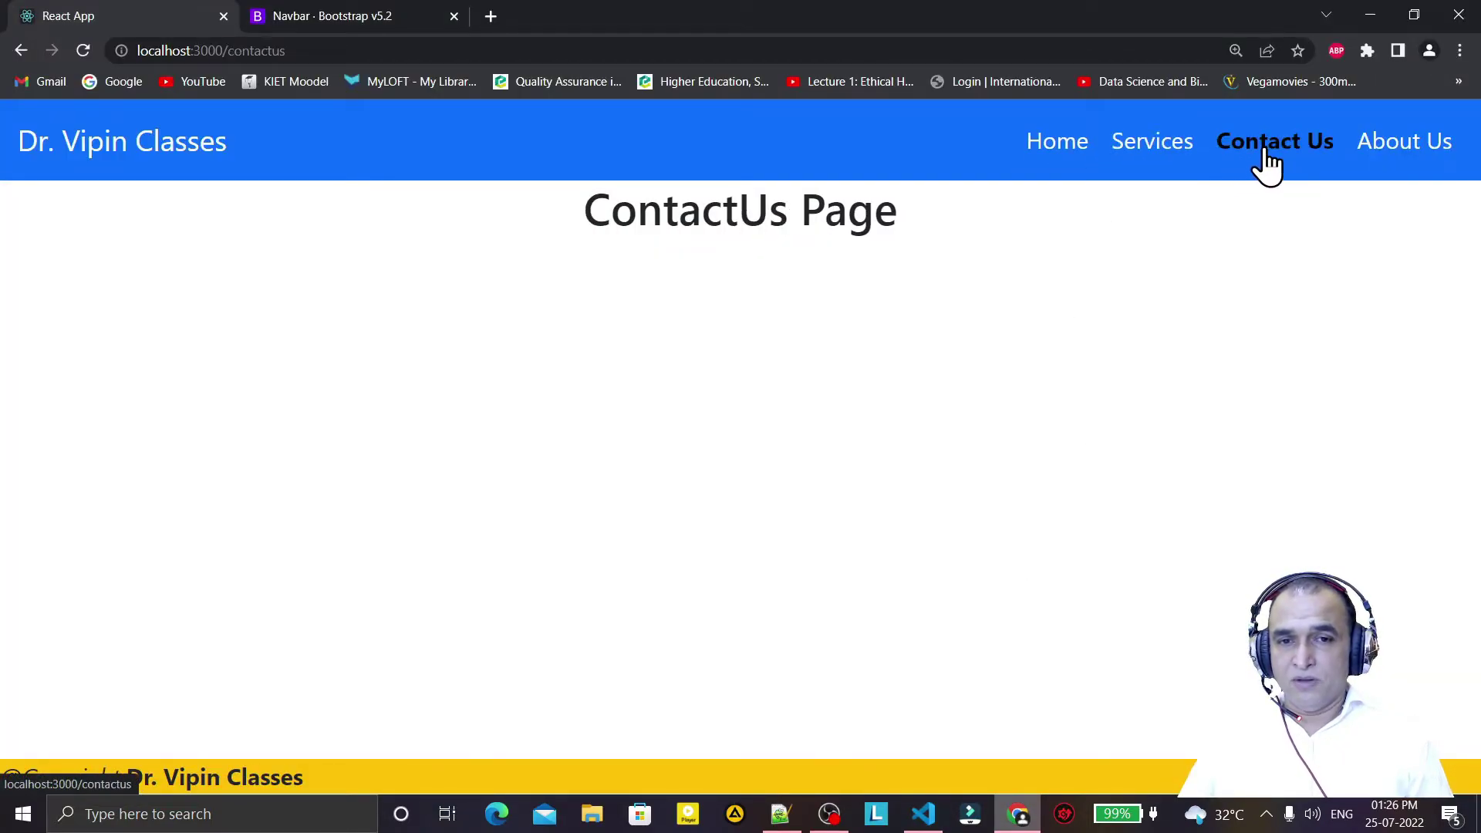
left_click(1410, 162)
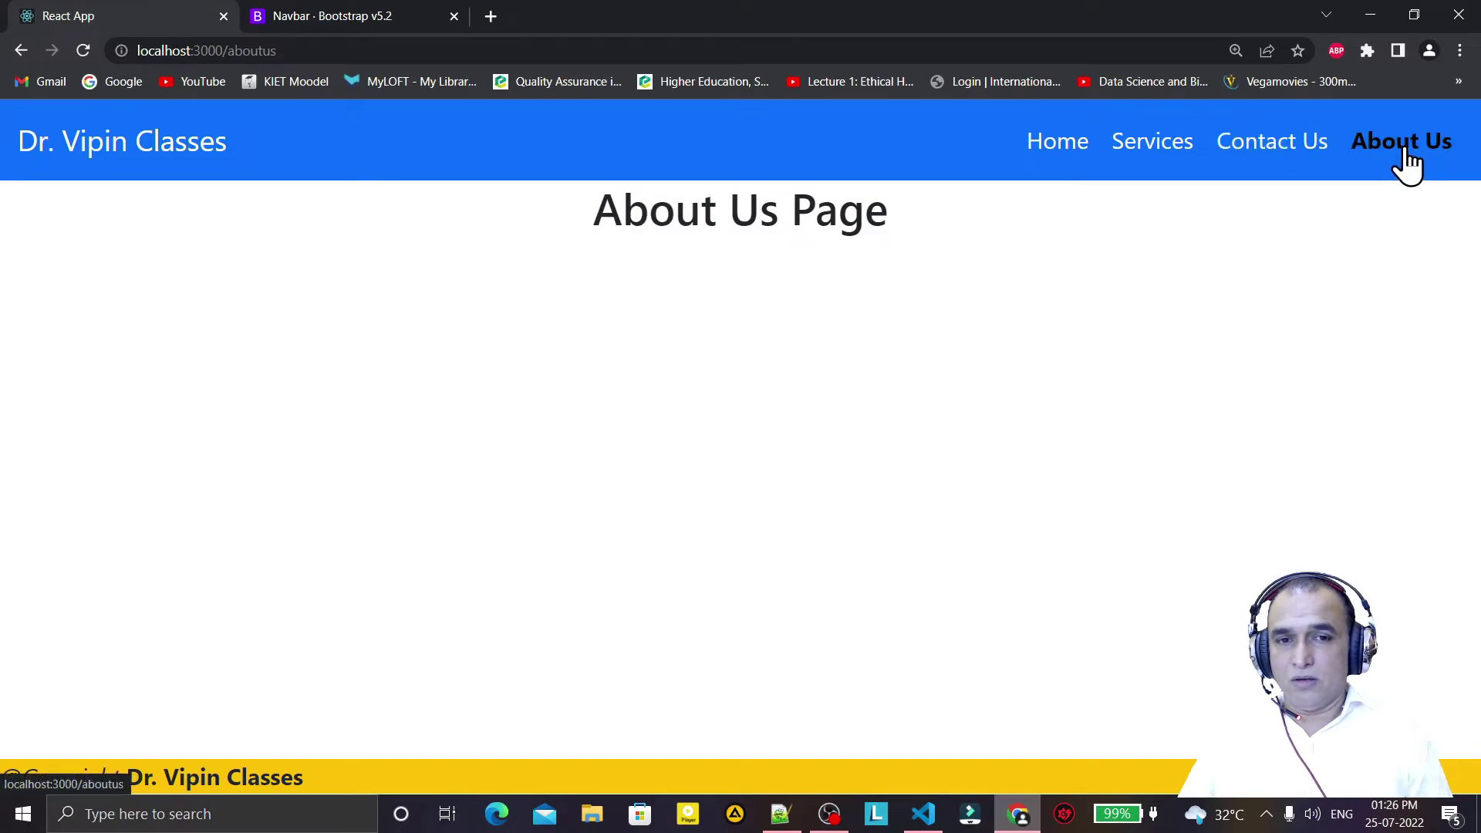
left_click(1262, 157)
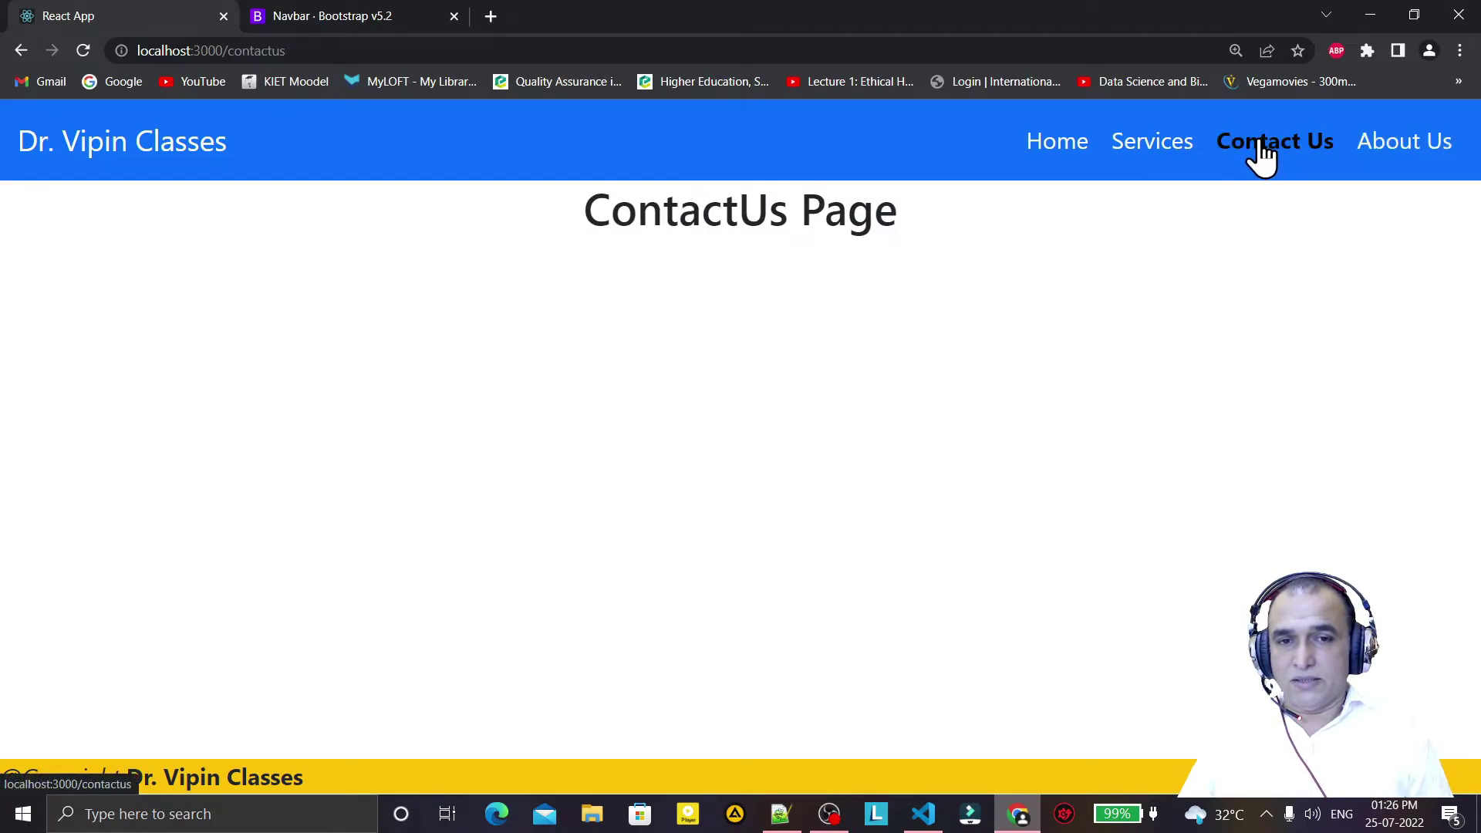
left_click(1392, 152)
left_click(1041, 147)
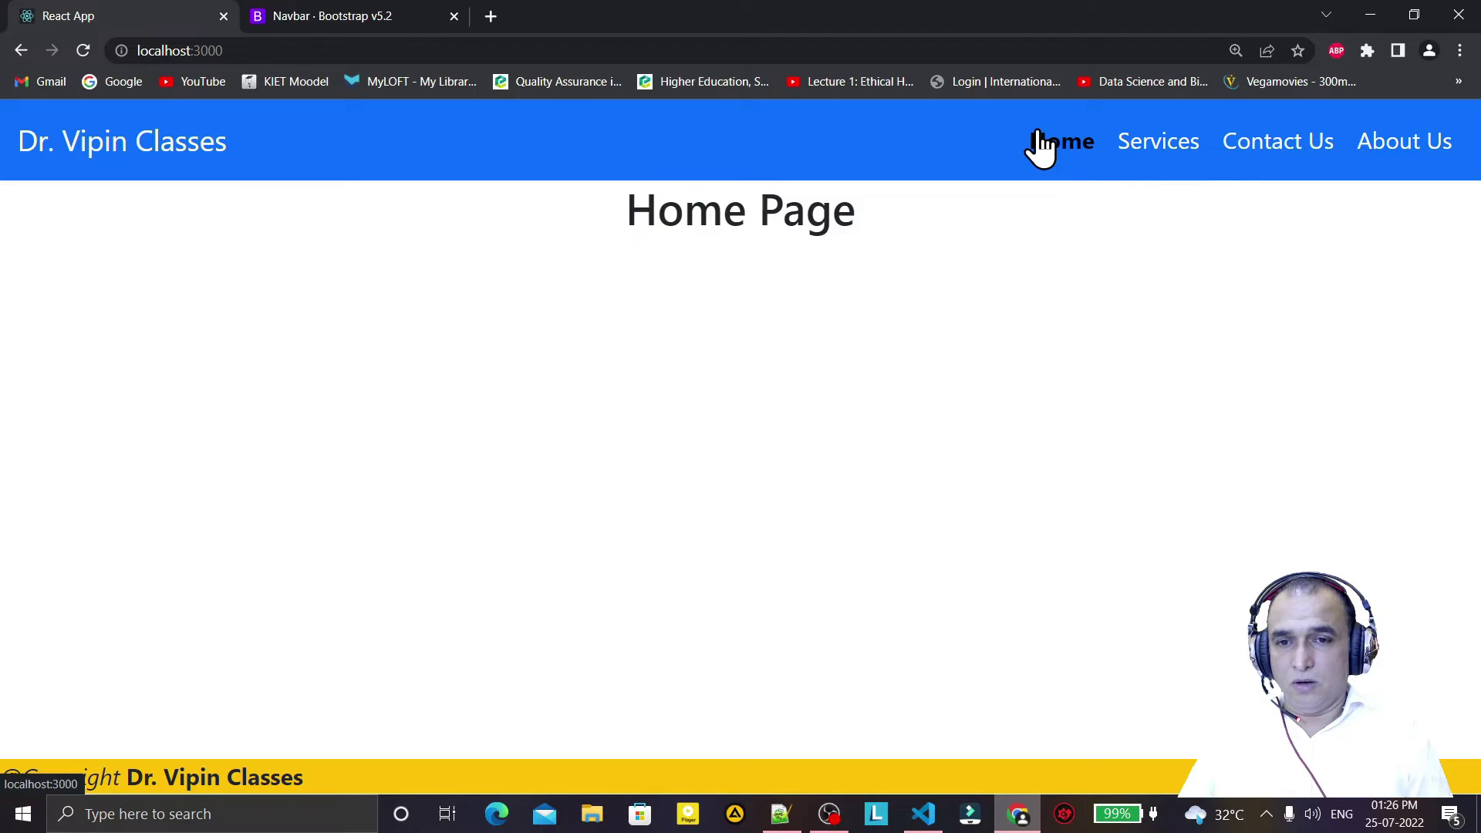
Visit Services and Contact Us again, return to Home, and reload the page
left_click(1149, 155)
left_click(1254, 155)
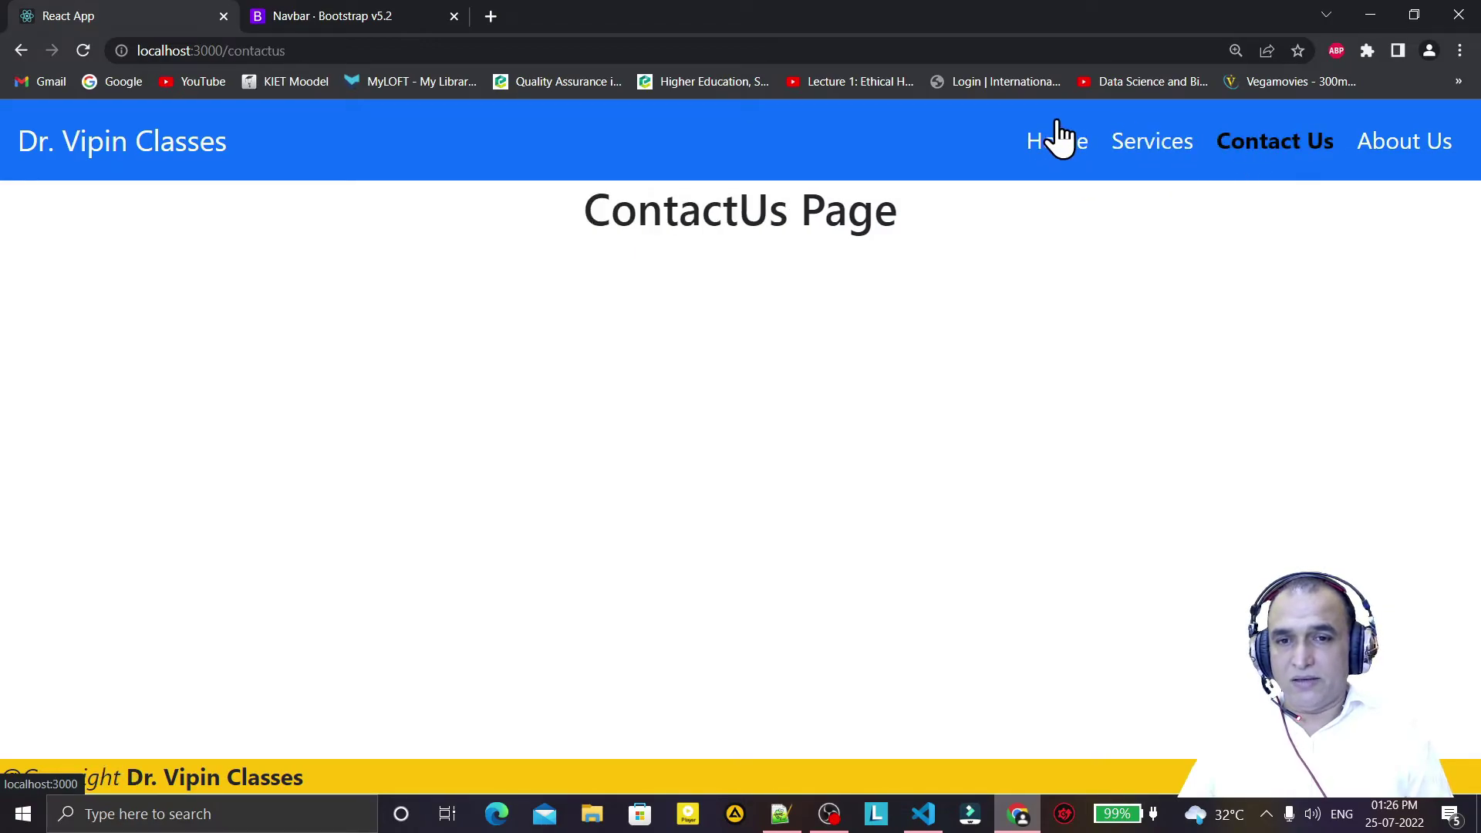
left_click(1051, 156)
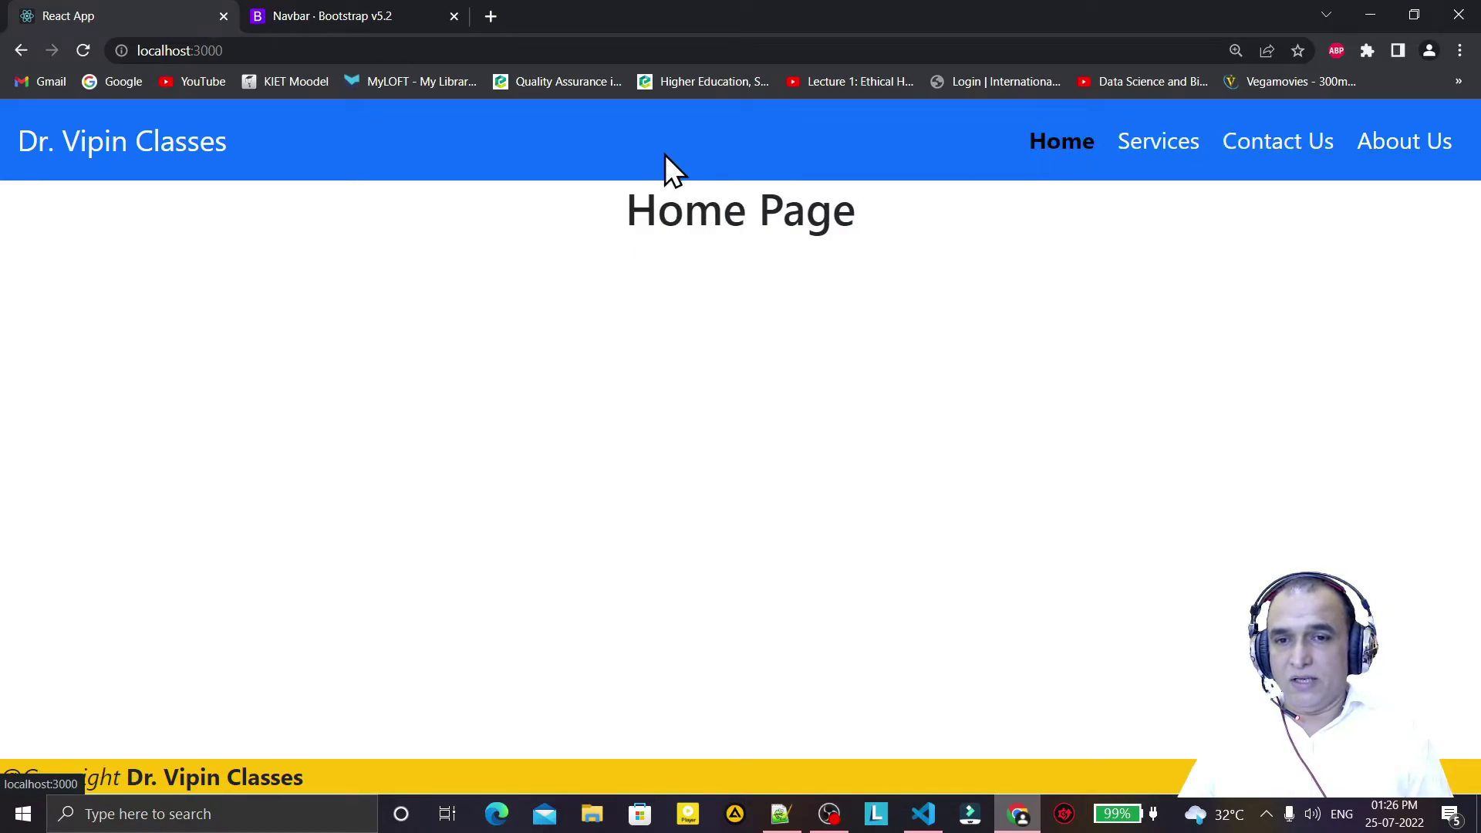
left_click(88, 50)
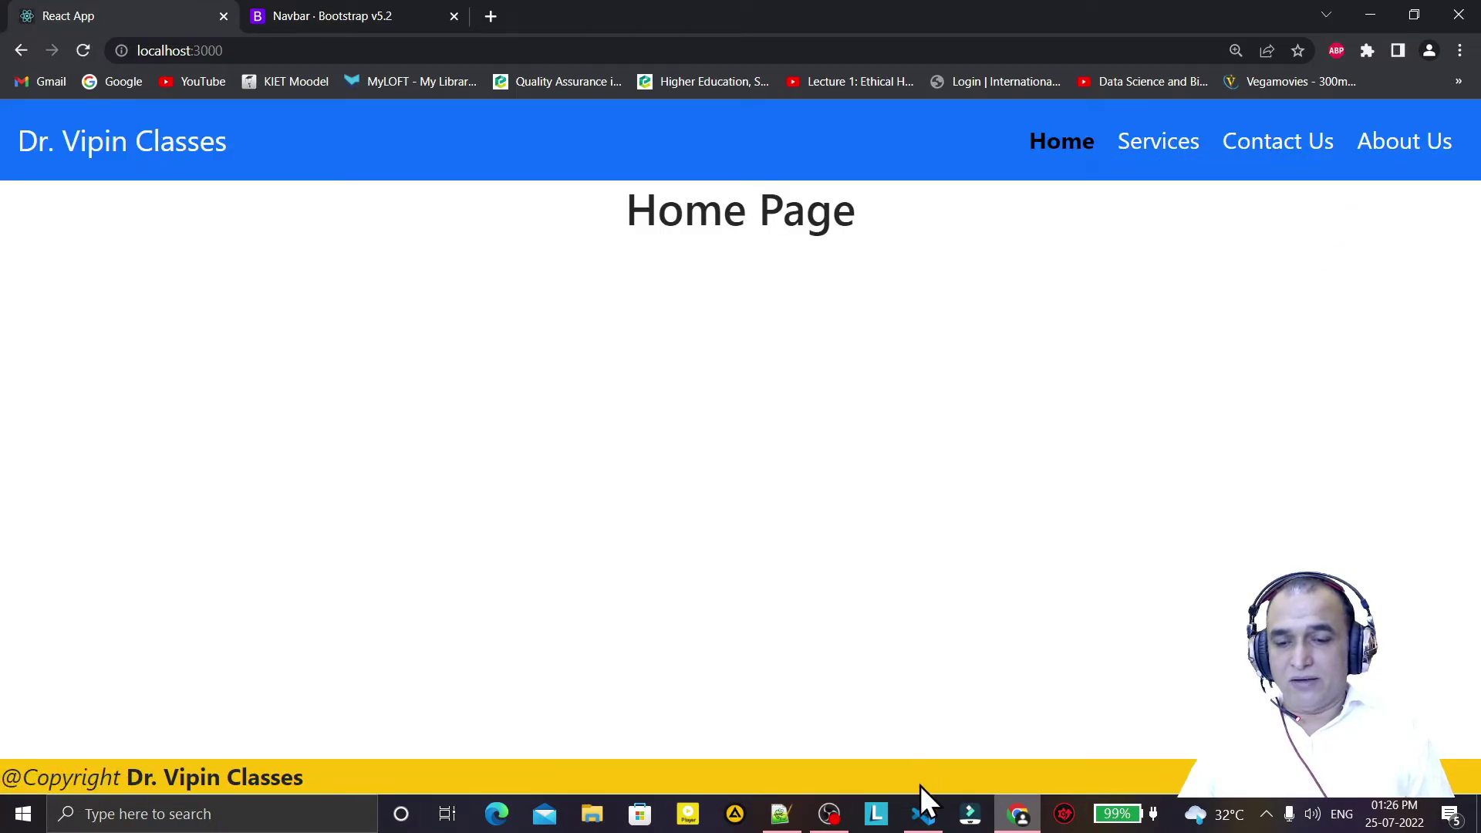
Switch back to Header.jsx and review activeLink's black color and bold font-weight rules
left_click(923, 814)
left_click(826, 306)
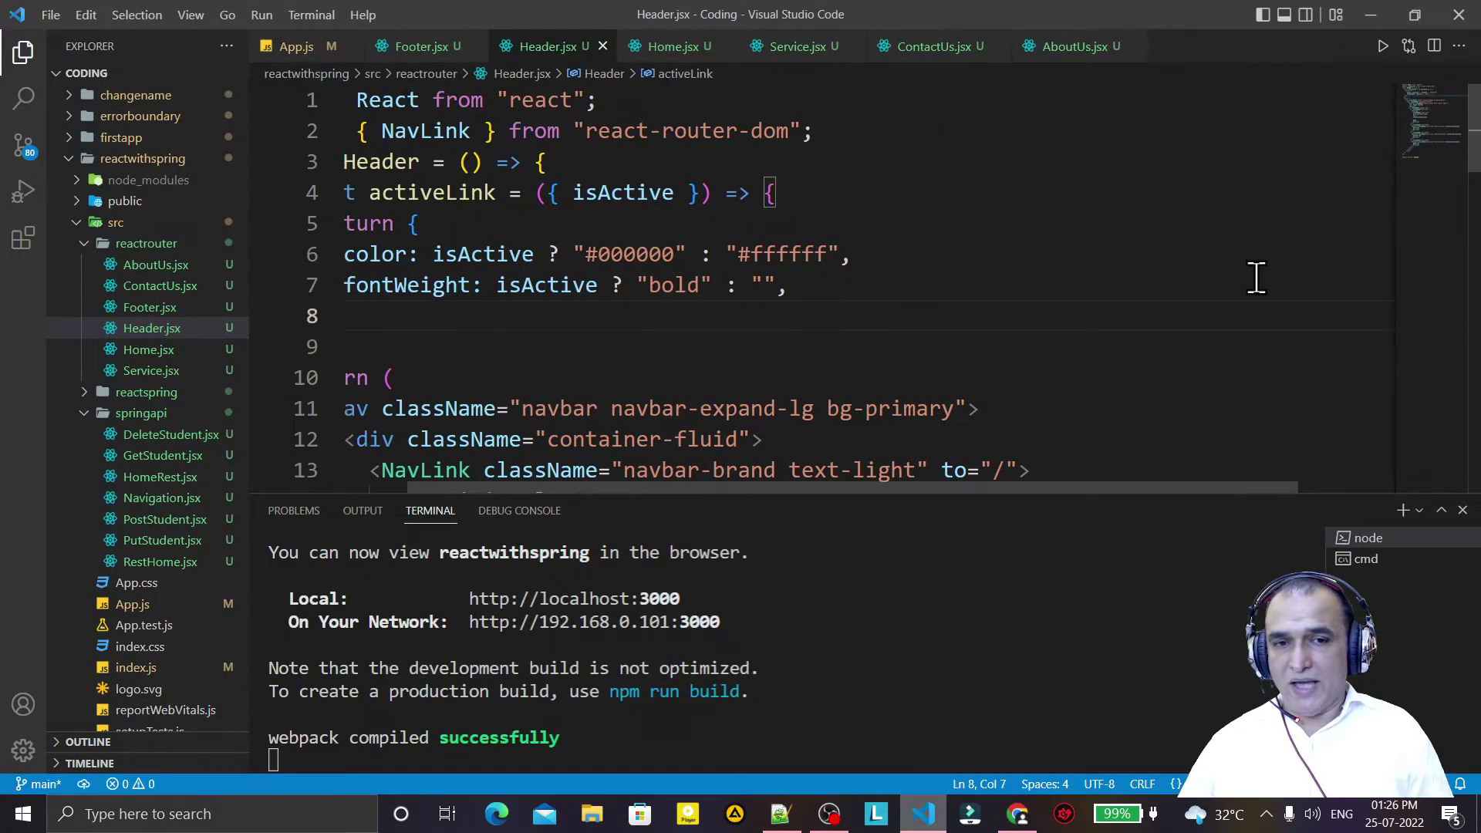
left_click_drag(1471, 148, 1476, 243)
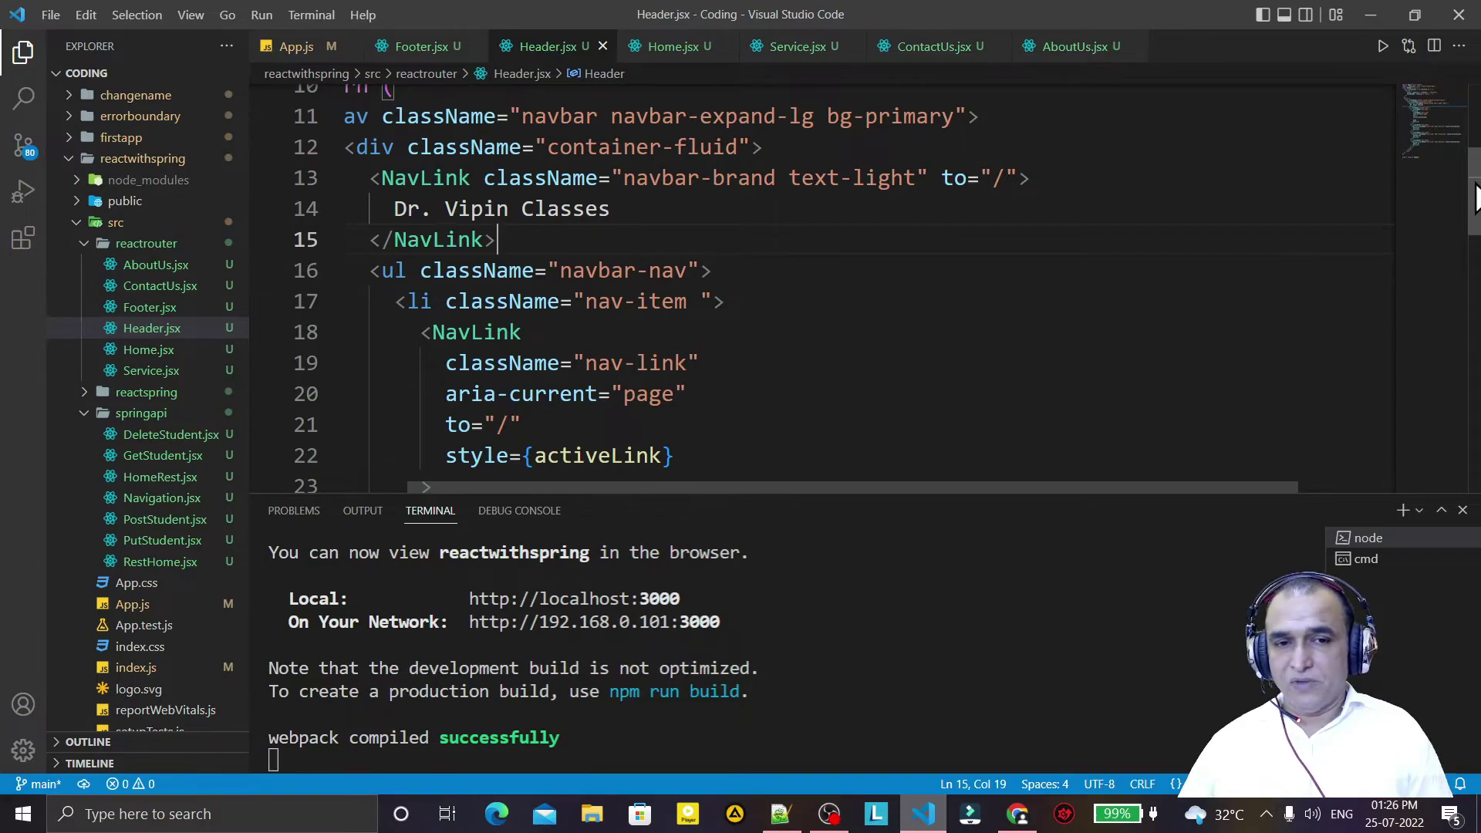
mouse_move(1475, 196)
left_mouse_down()
mouse_move(1468, 348)
mouse_move(1472, 86)
left_mouse_up()
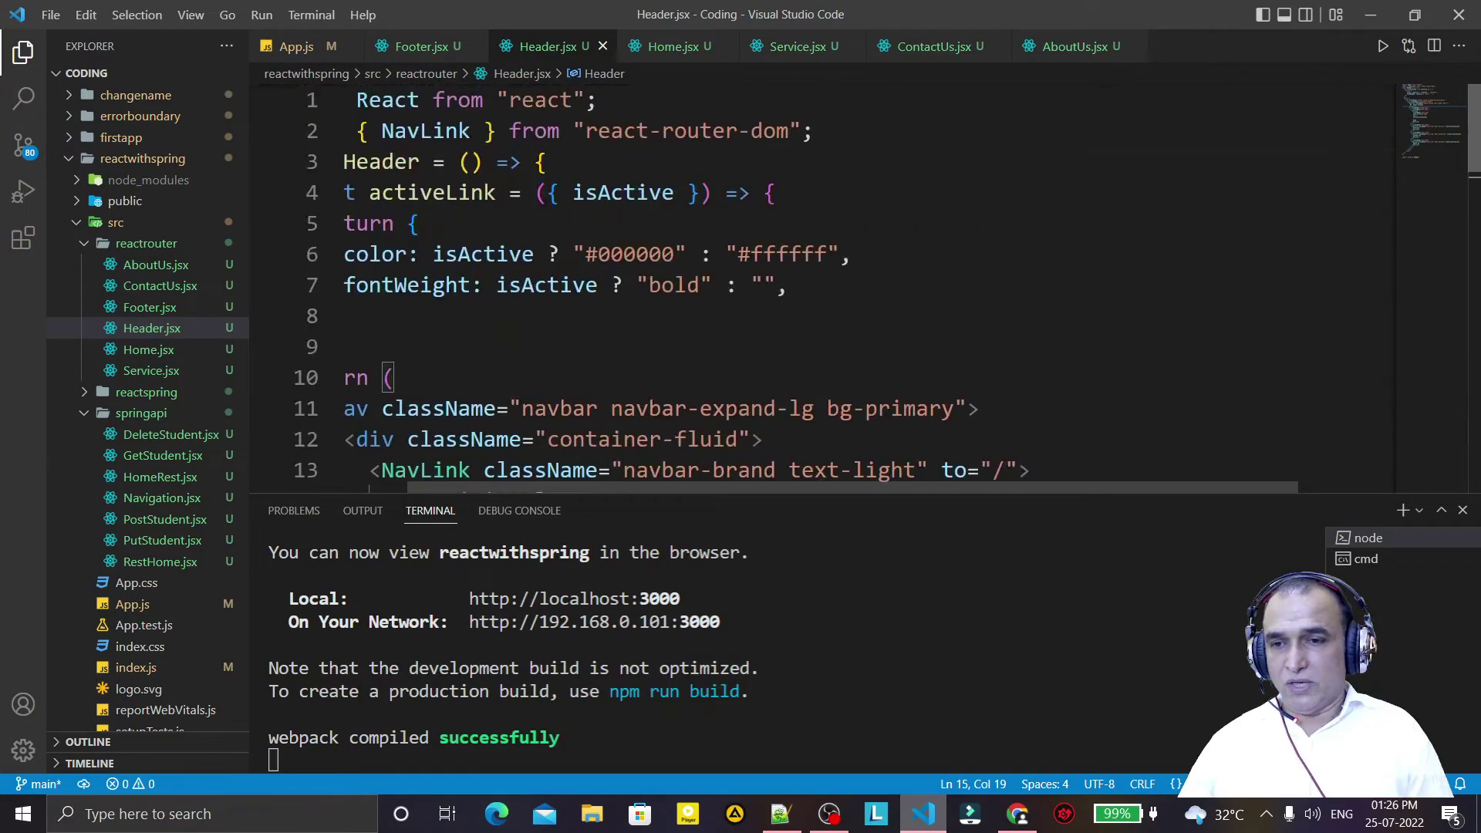
left_click(1001, 255)
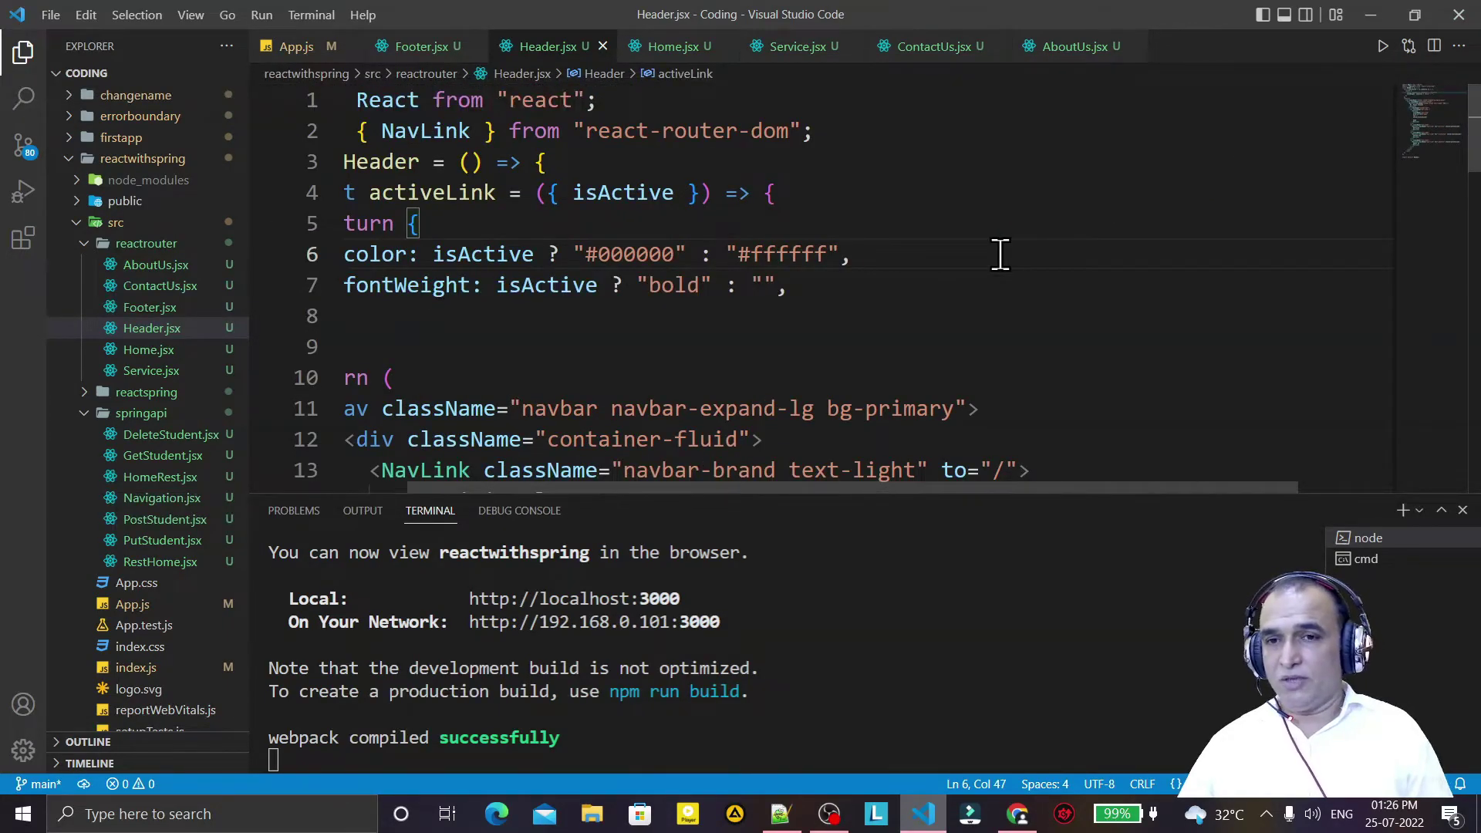